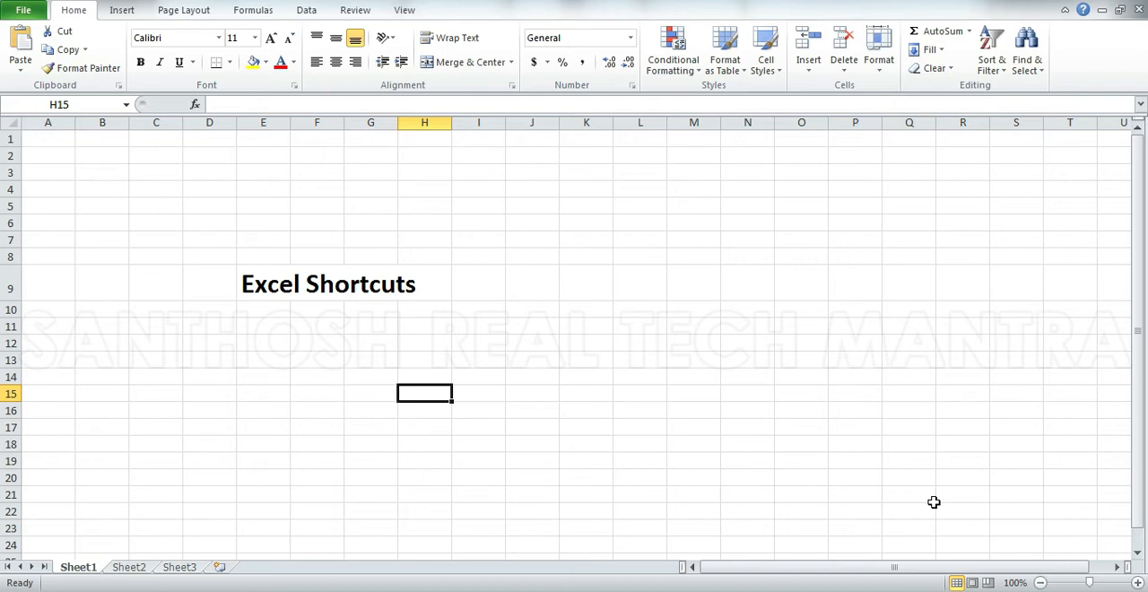
Create a new blank workbook, and open the existing Book1 workbook from the Desktop folder.
key("ctrl+n")
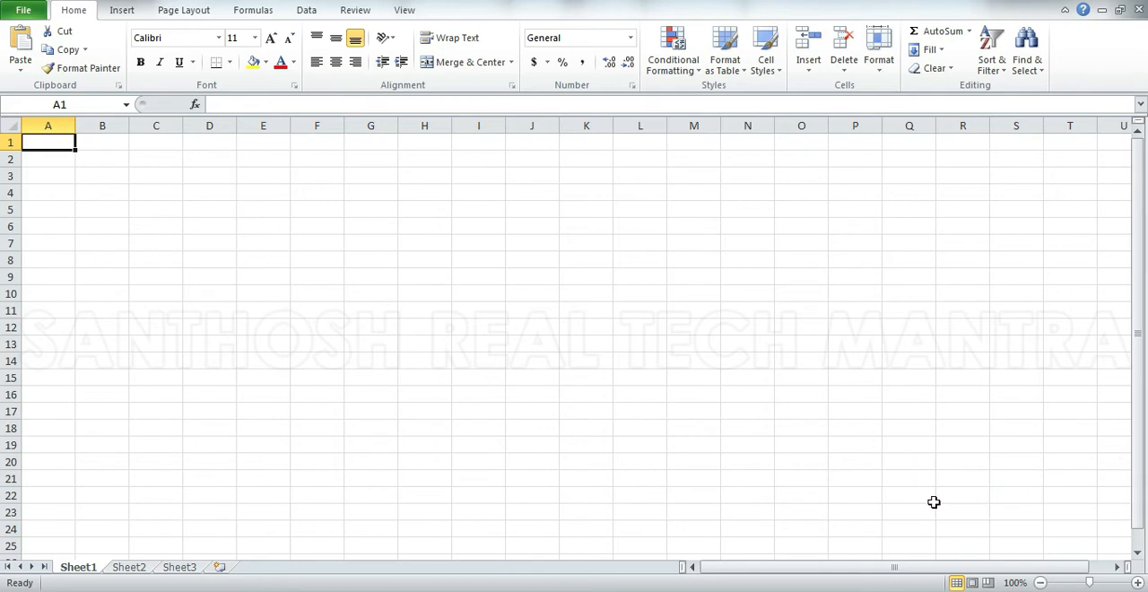
key("ctrl+o")
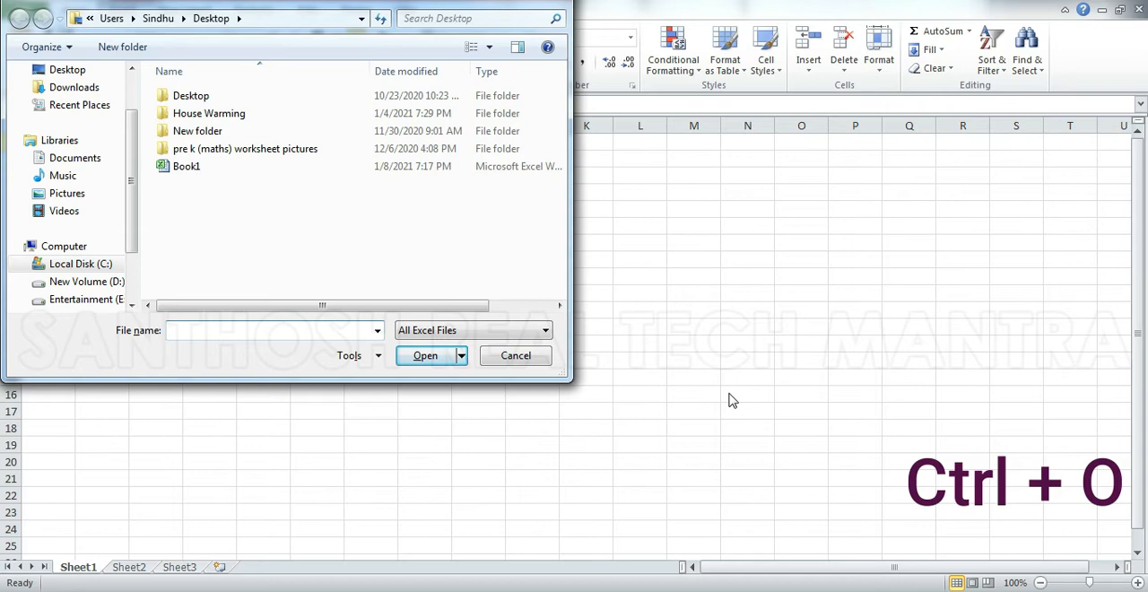
left_click(194, 169)
left_click(432, 353)
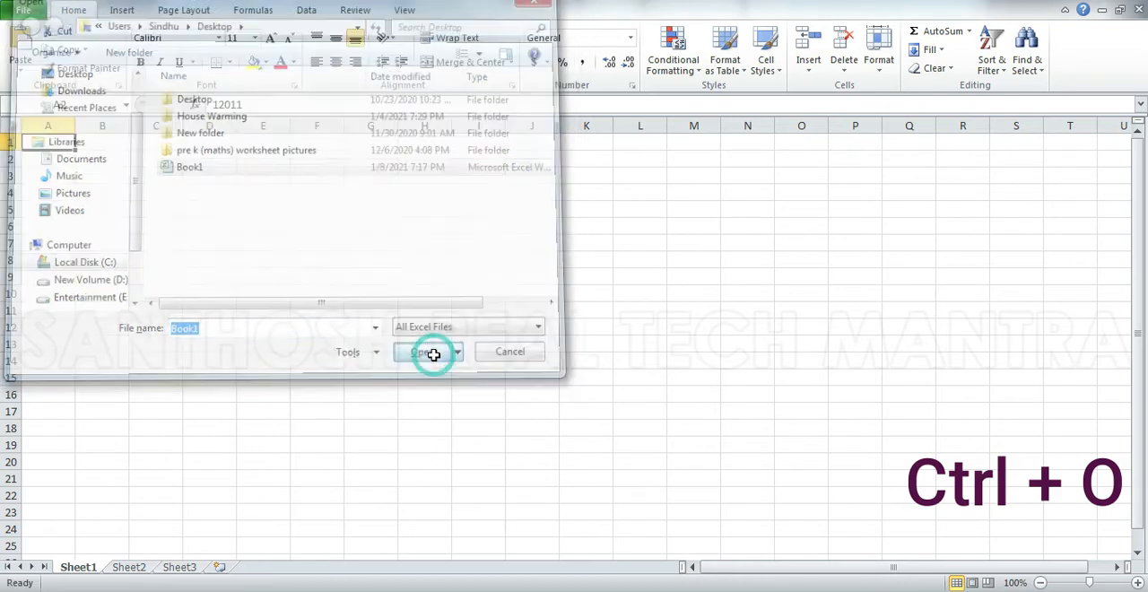
left_click(433, 355)
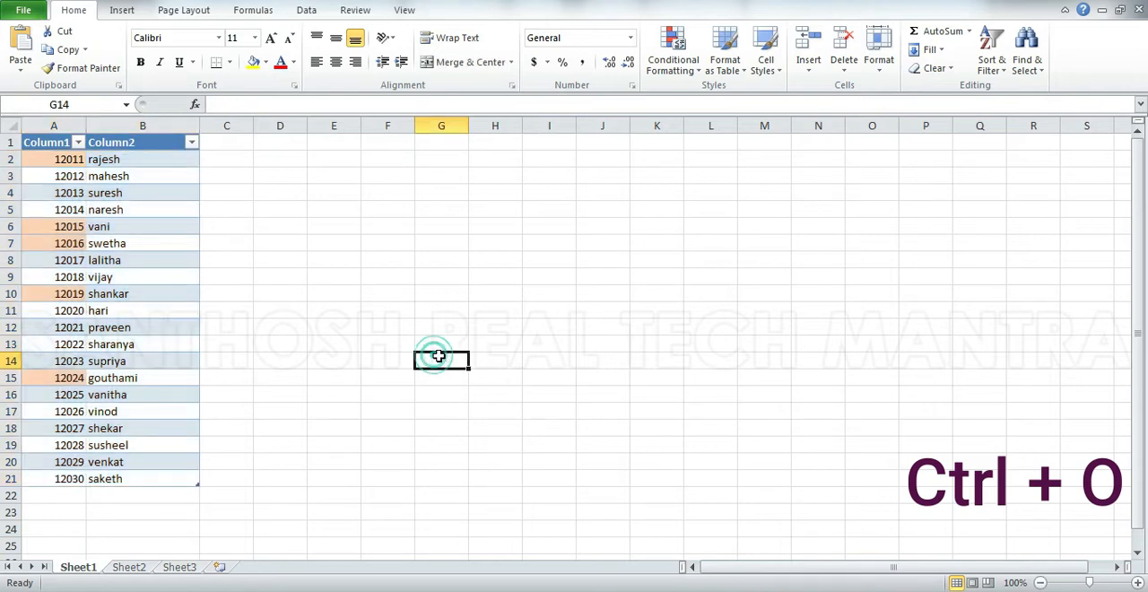
Add a new row at the end of the table with 12031 in Column1 and hhhh in Column2.
left_click(148, 476)
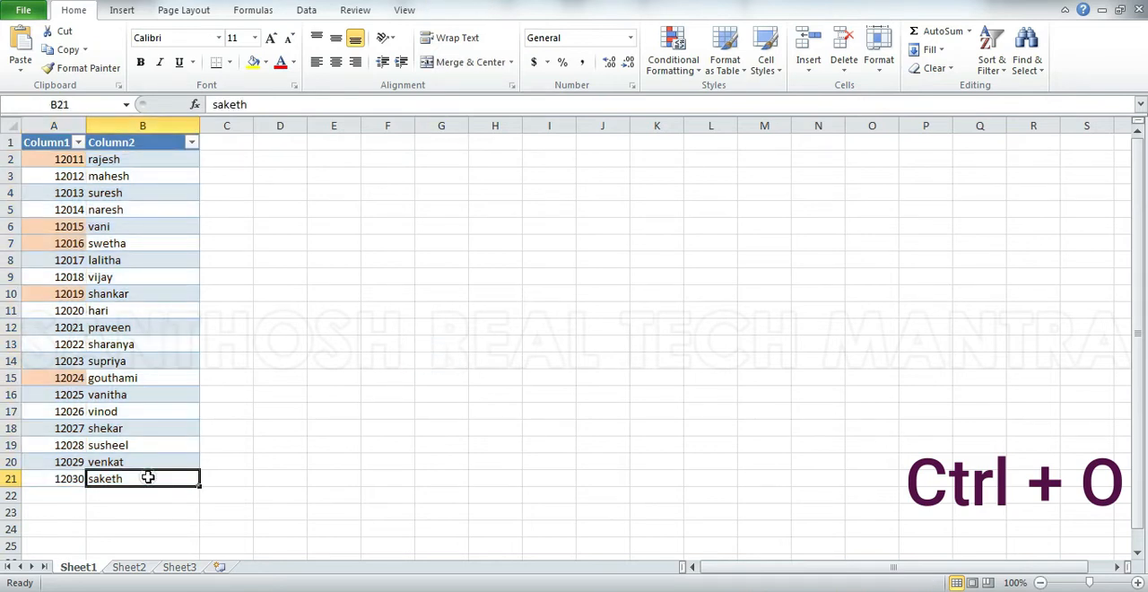
key("Tab")
type("12031")
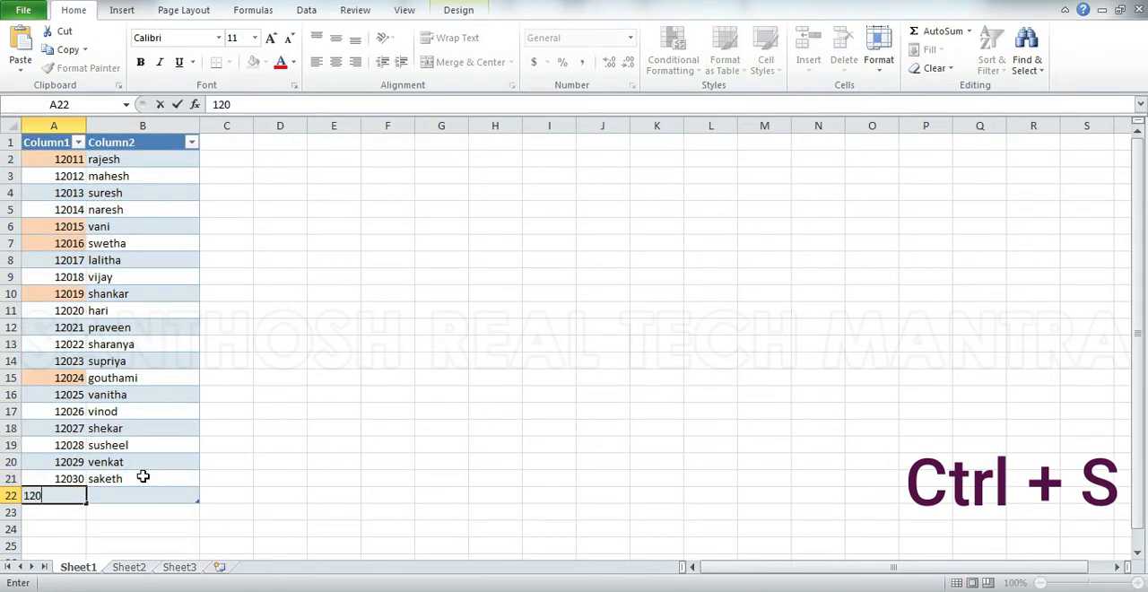
key("Tab")
type("hhhh")
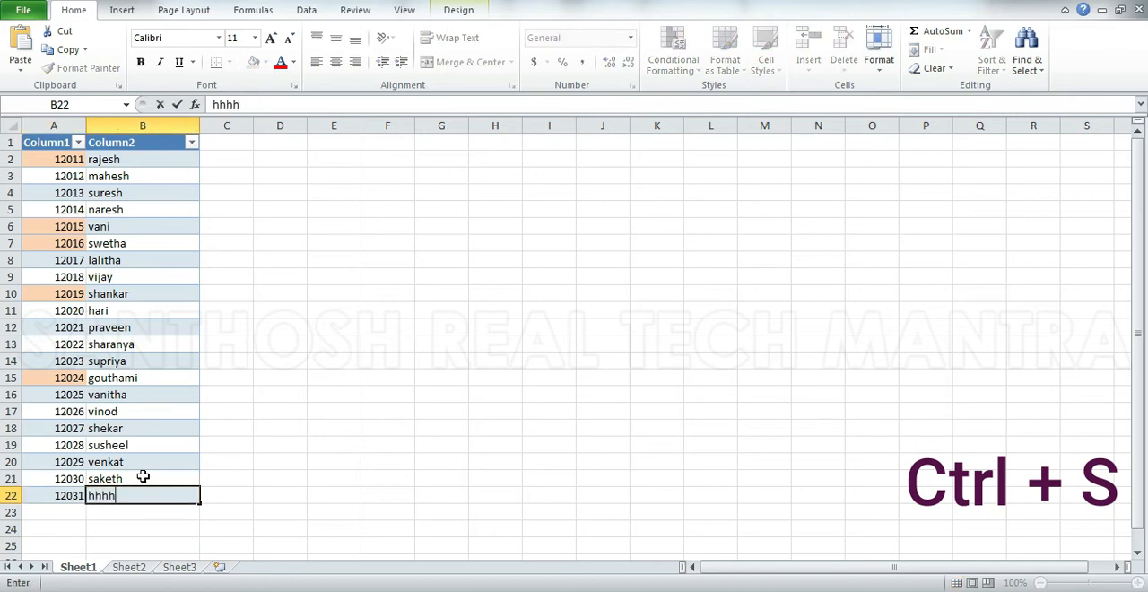
key("Return")
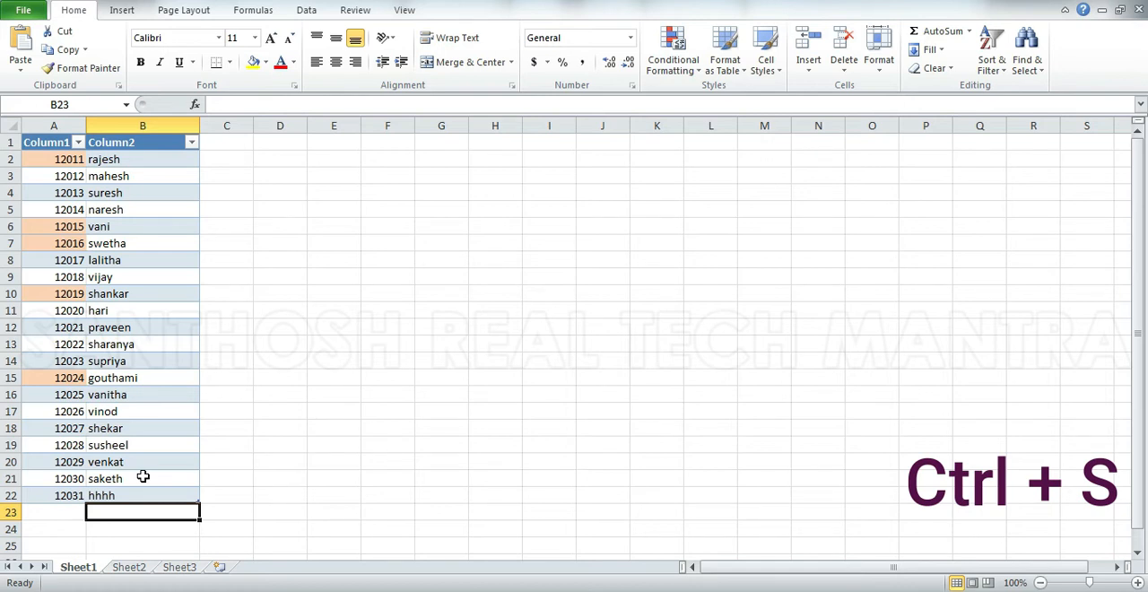
key("F12")
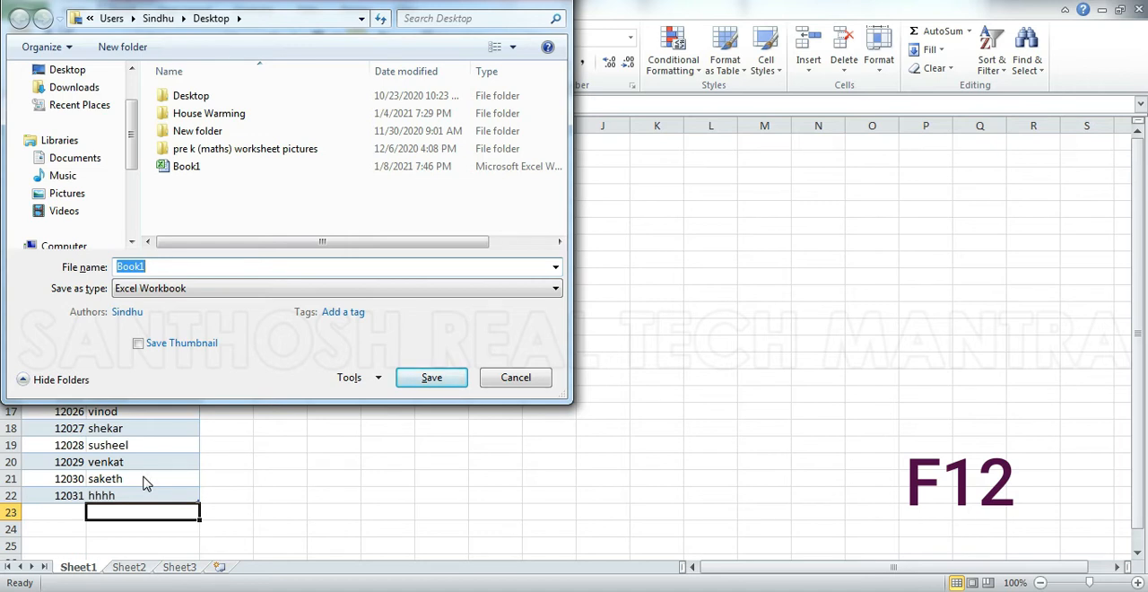
key("Escape")
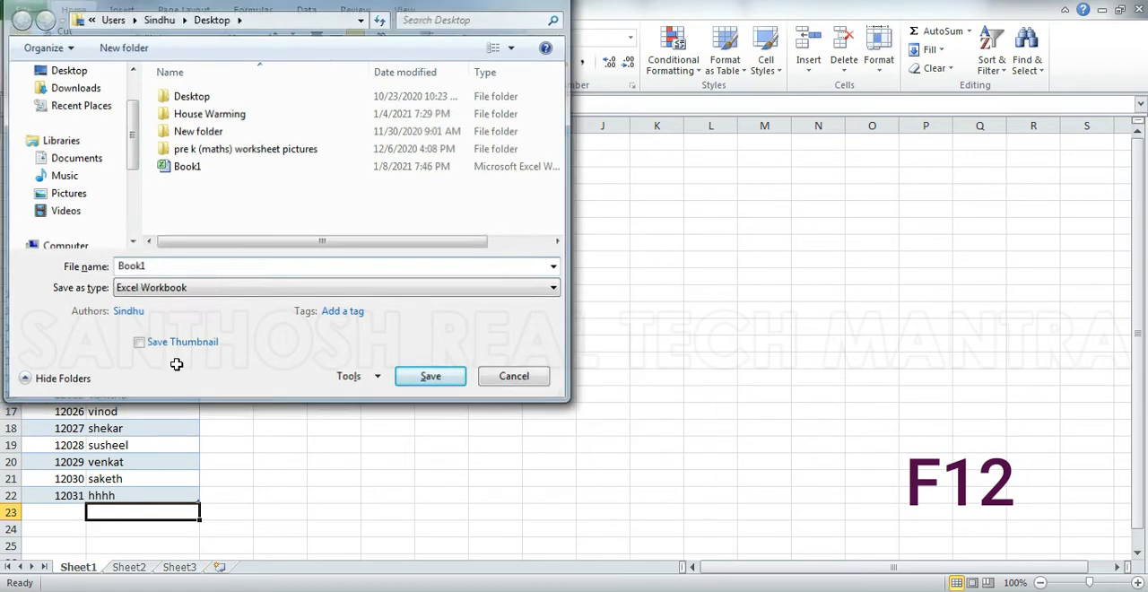
left_click(24, 13)
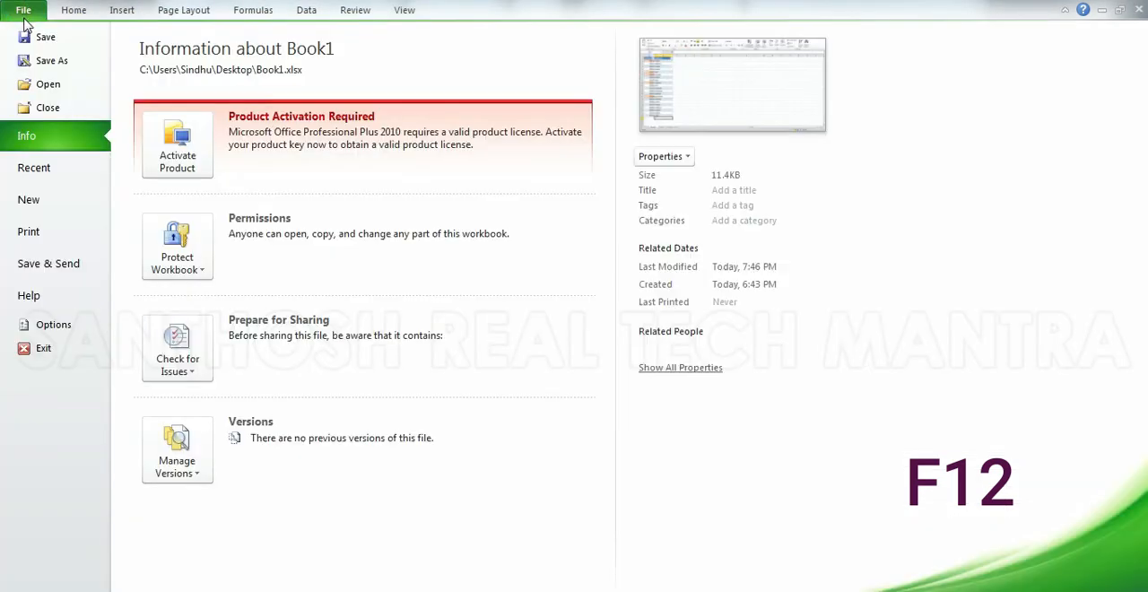
left_click(49, 61)
left_click(495, 377)
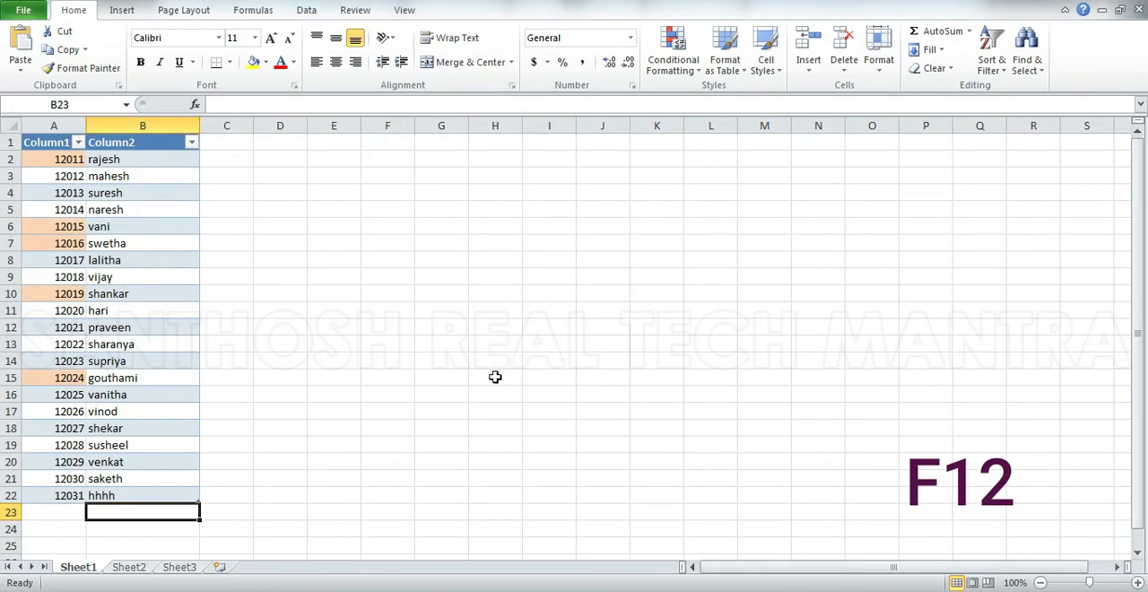
Save a copy of the workbook to the Desktop as Book2, and check its print preview.
key("F12")
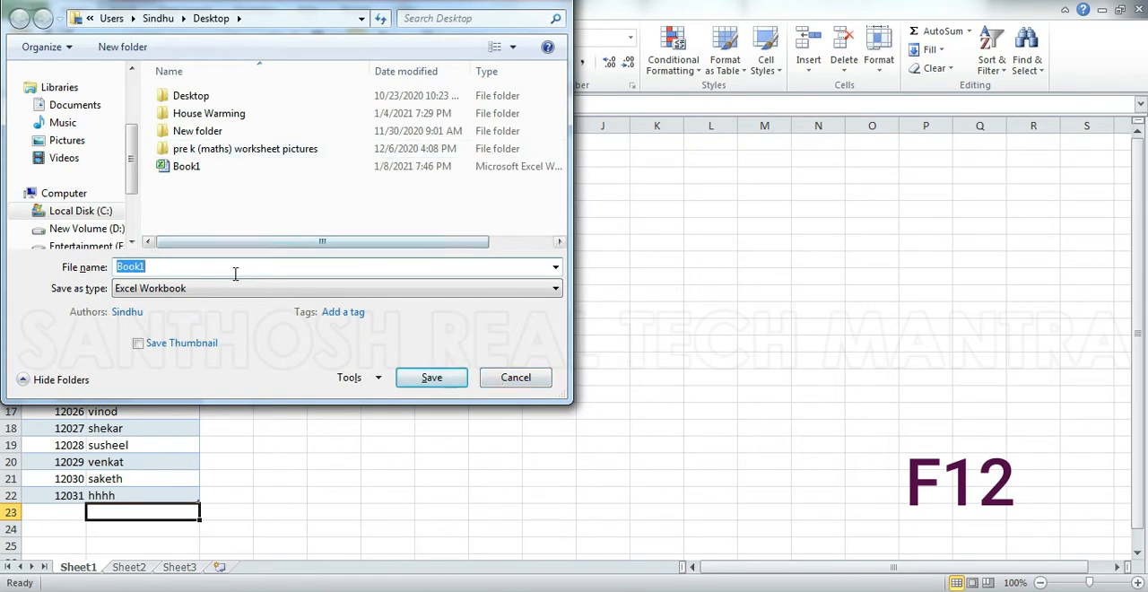
type("Book2")
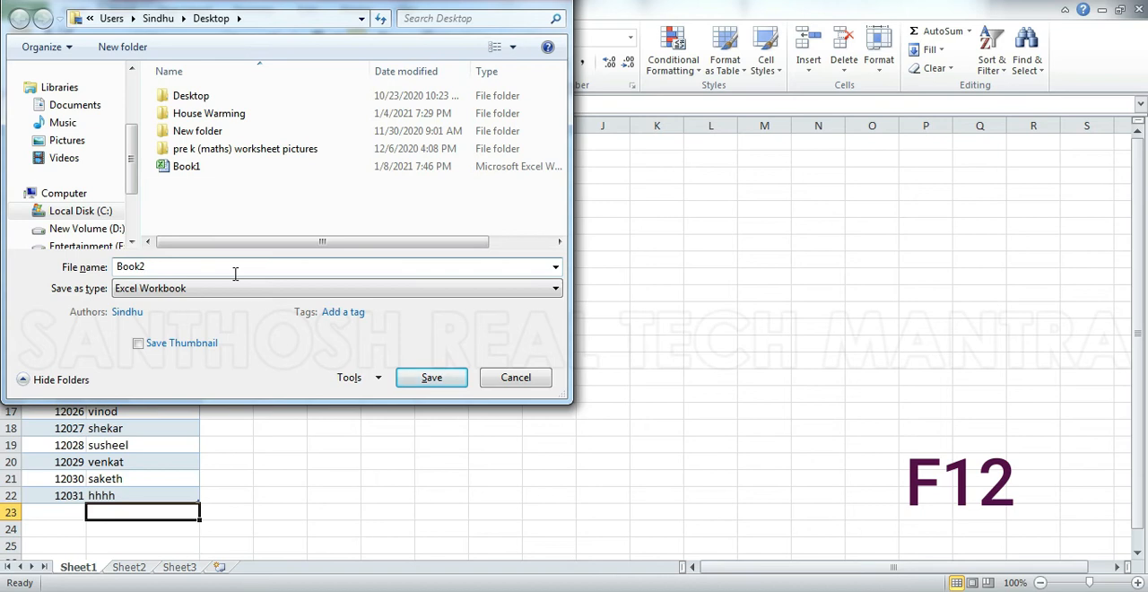
key("Return")
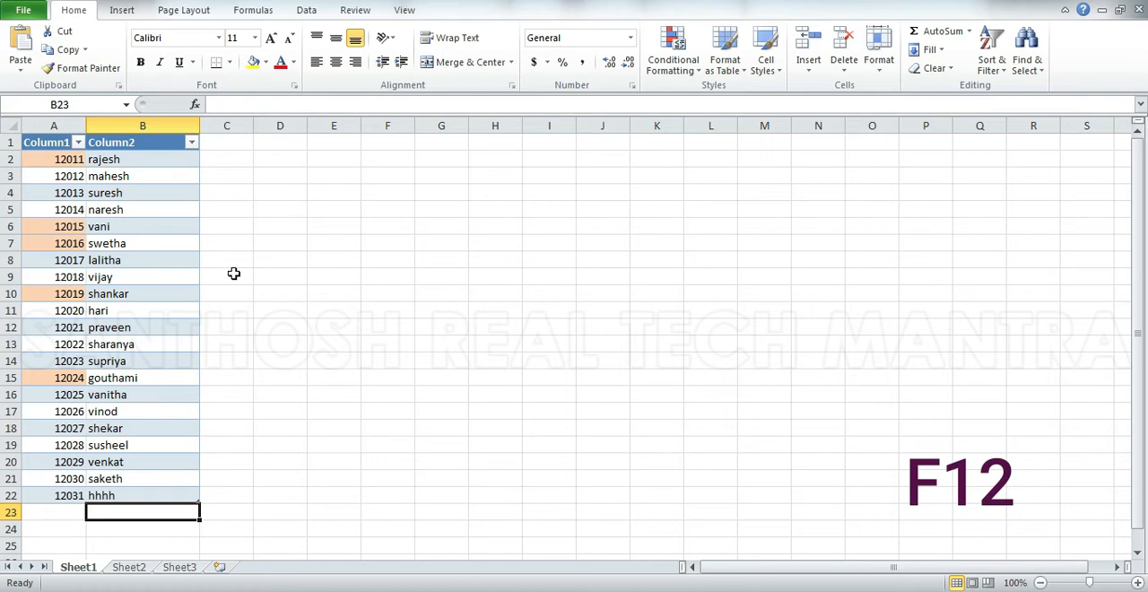
key("ctrl+p")
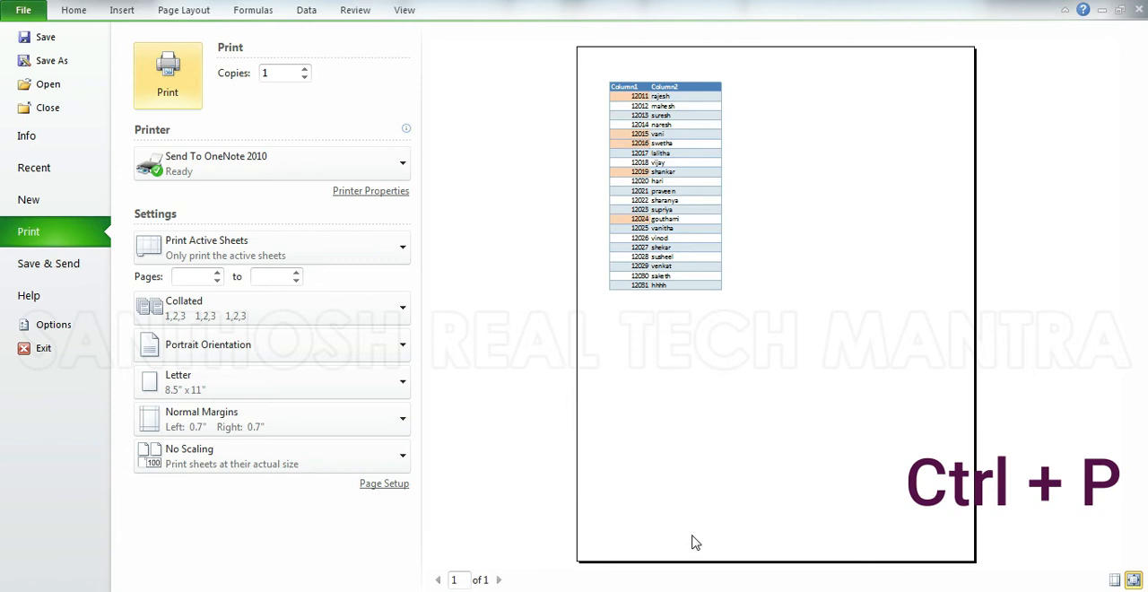
key("Escape")
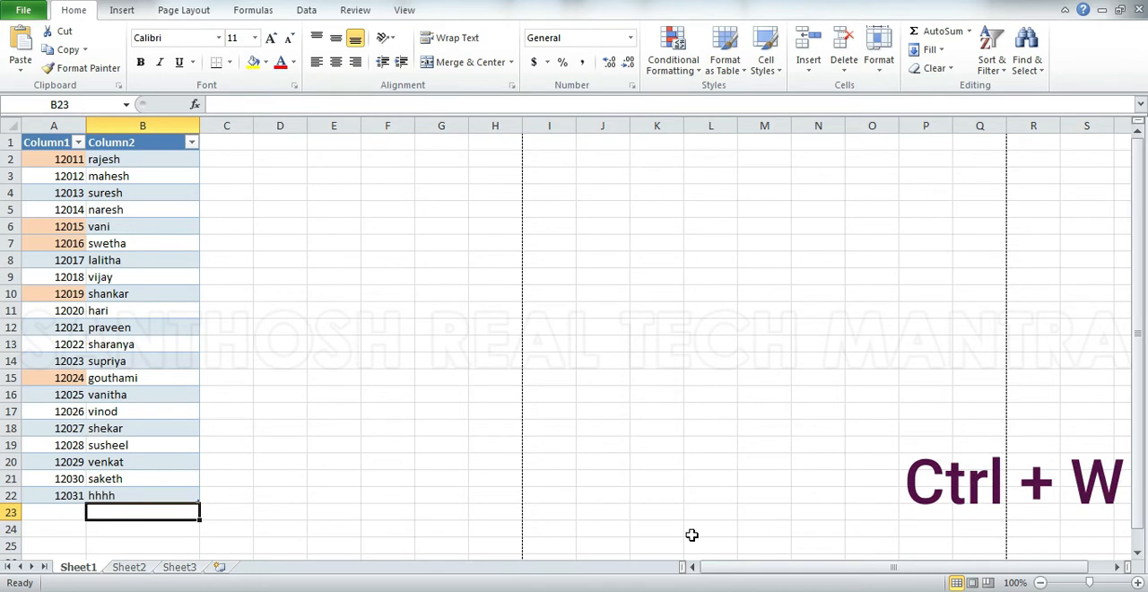
Close the Book2 workbook and reopen it from the Desktop folder.
key("ctrl+w")
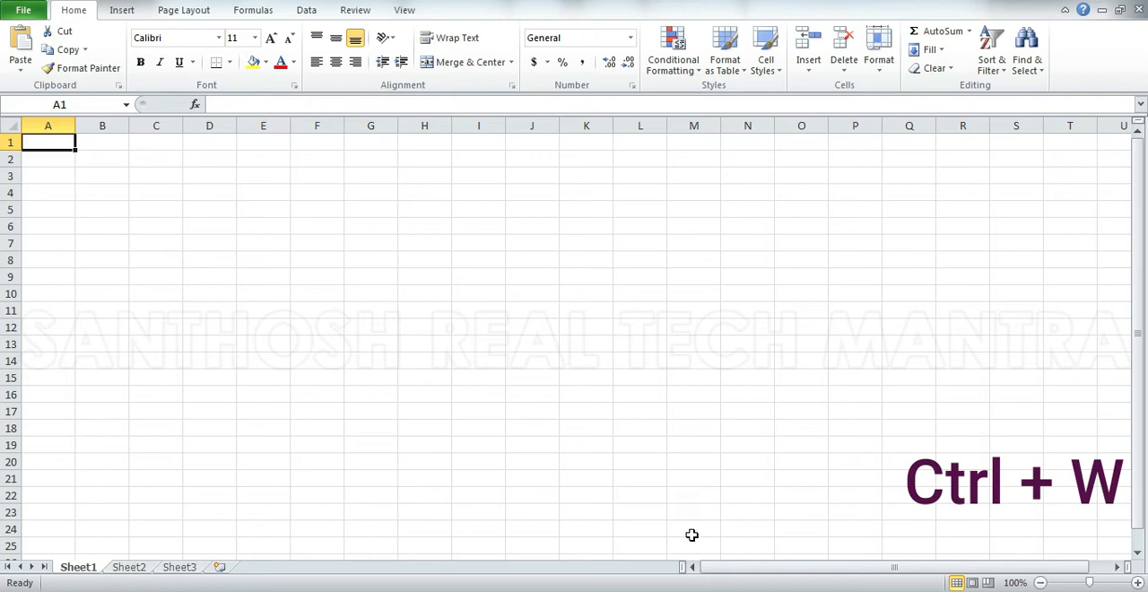
key("ctrl+o")
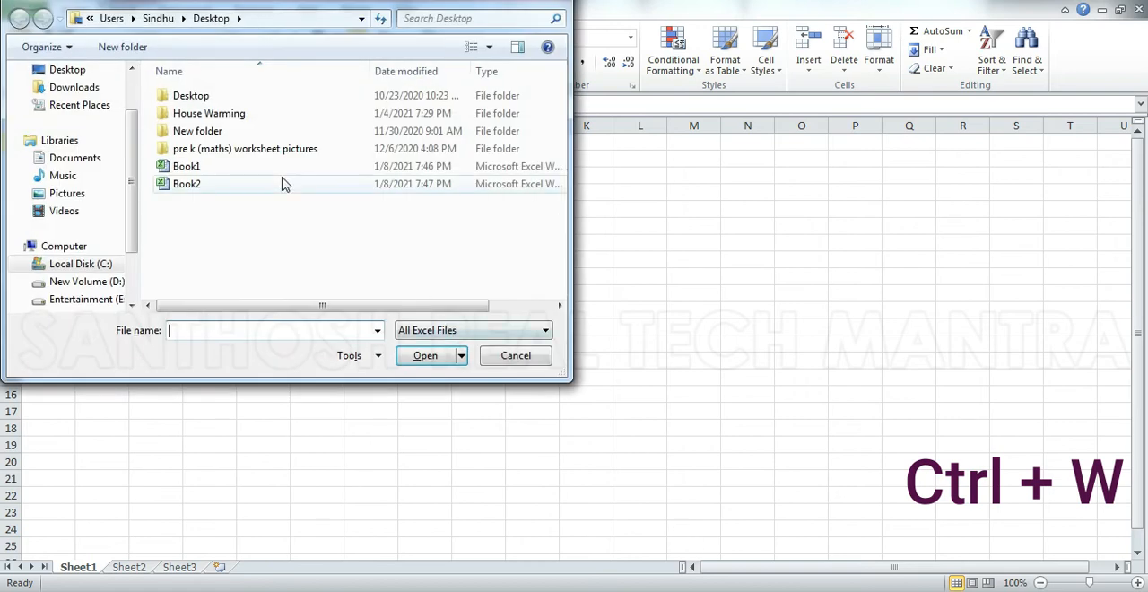
double_click(244, 184)
Select cell C5, page down the sheet to C80, and page back up to C5.
left_click(203, 208)
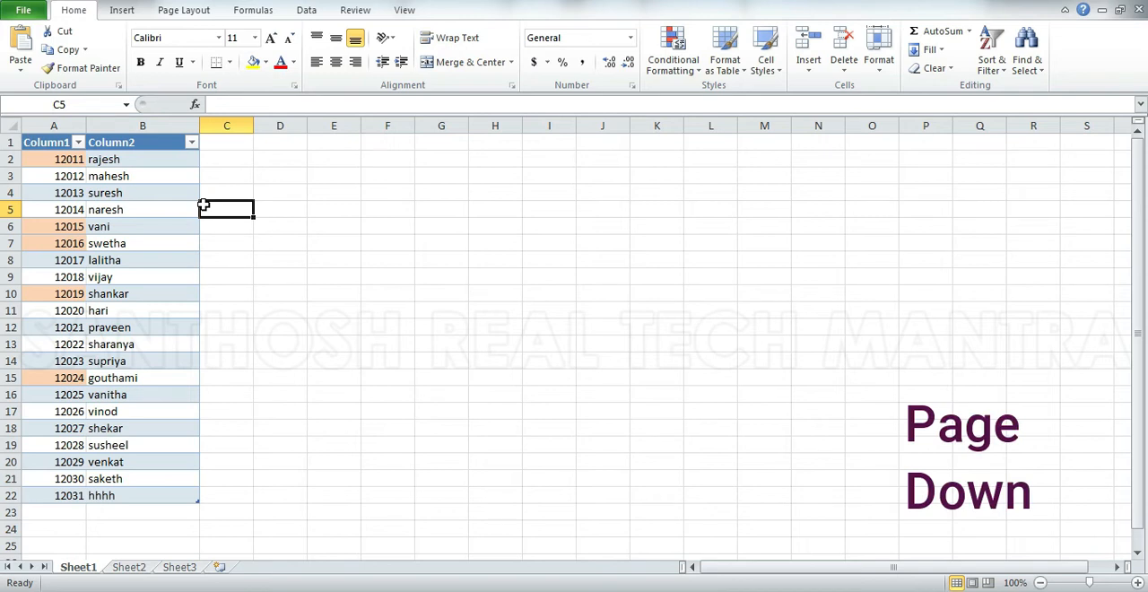
key("Page_Down")
key("Page_Down")
key("Page_Down")
key("Page_Down")
key("Page_Down")
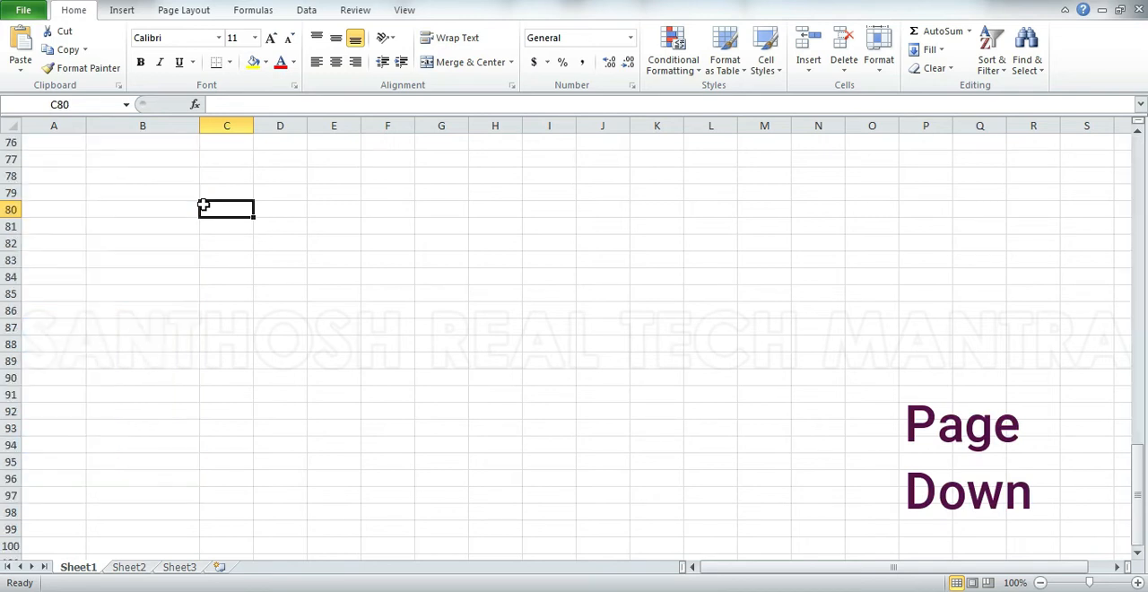
key("Page_Up")
key("Page_Up")
key("Page_Up")
key("Page_Up")
key("Page_Up")
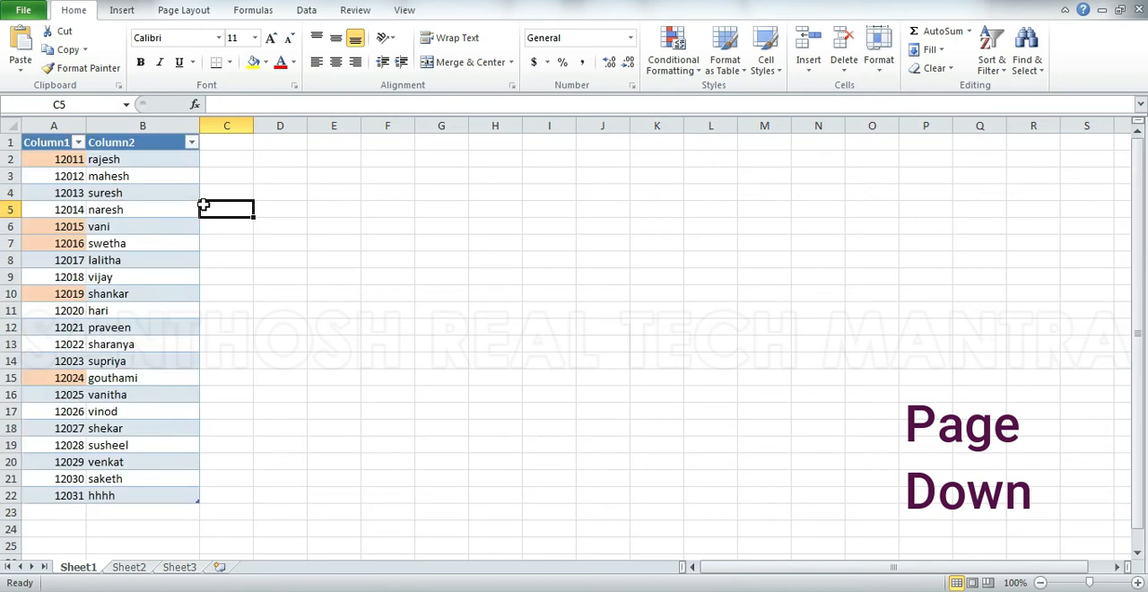
Move the cell selection down Column2 to B19, one cell at a time, and back up to header cell B1.
key("Left")
key("Down")
key("Down")
key("Down")
key("Down")
key("Down")
key("Down")
key("Down")
key("Down")
key("Down")
key("Down")
key("Down")
key("Down")
key("Down")
key("Down")
key("Down")
key("Down")
key("Down")
key("Down")
key("Down")
key("Down")
key("Down")
key("Down")
key("Down")
key("Down")
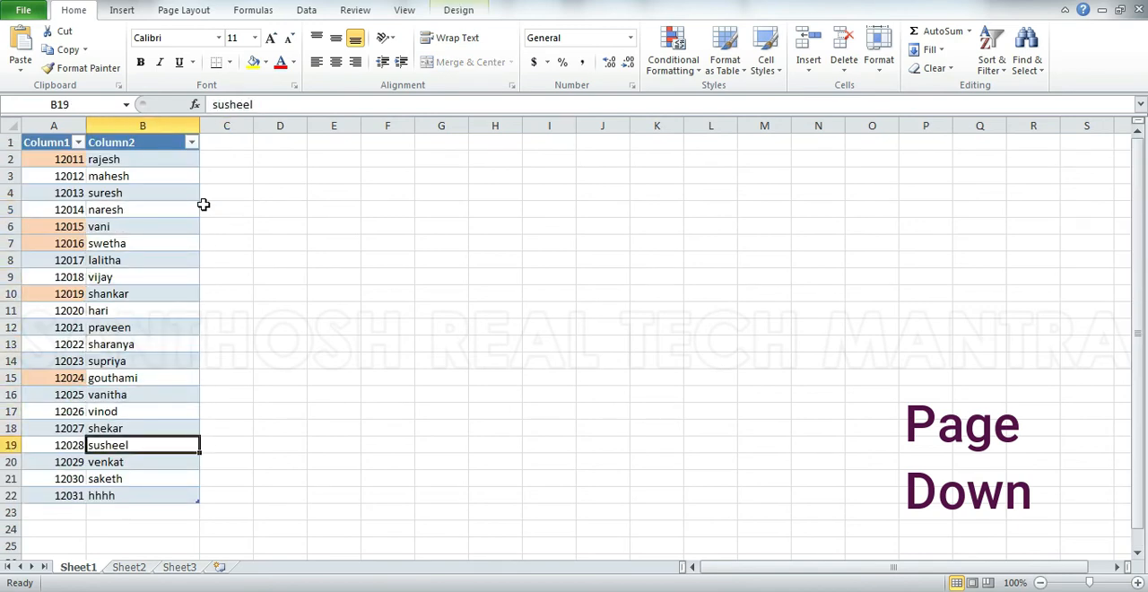
key("Up")
key("Up")
key("Up")
key("Up")
key("Up")
key("Up")
key("Up")
key("Up")
key("Up")
key("Up")
key("Up")
key("Up")
key("Up")
key("Up")
key("Up")
key("Up")
key("Up")
key("Up")
key("Up")
key("Up")
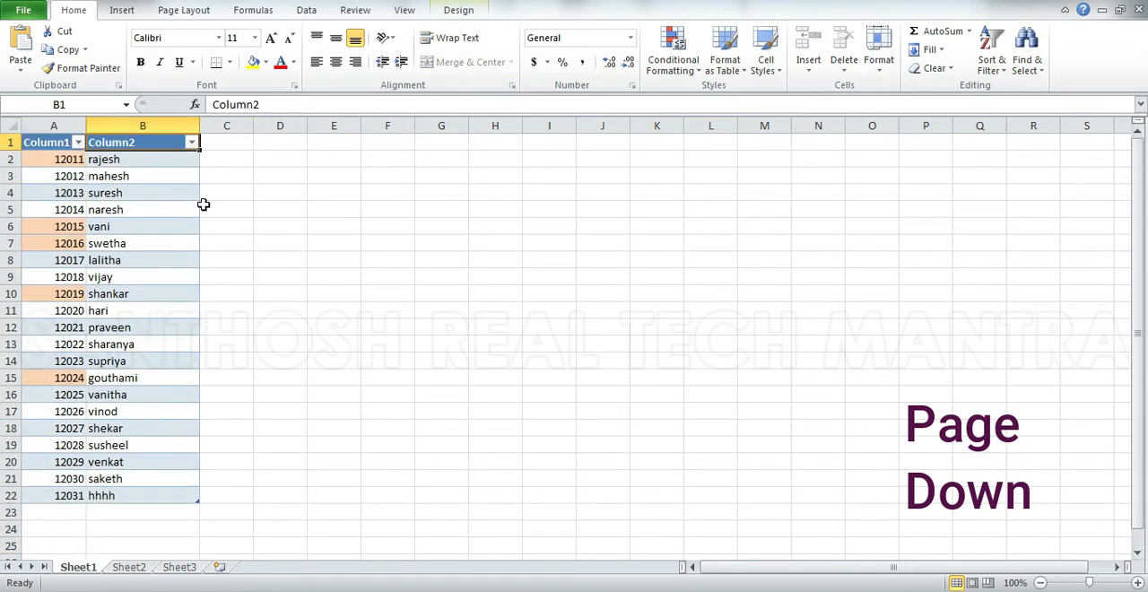
Page down Sheet1 screen by screen from B1 into the empty rows, and page back up to B1.
key("Page_Down")
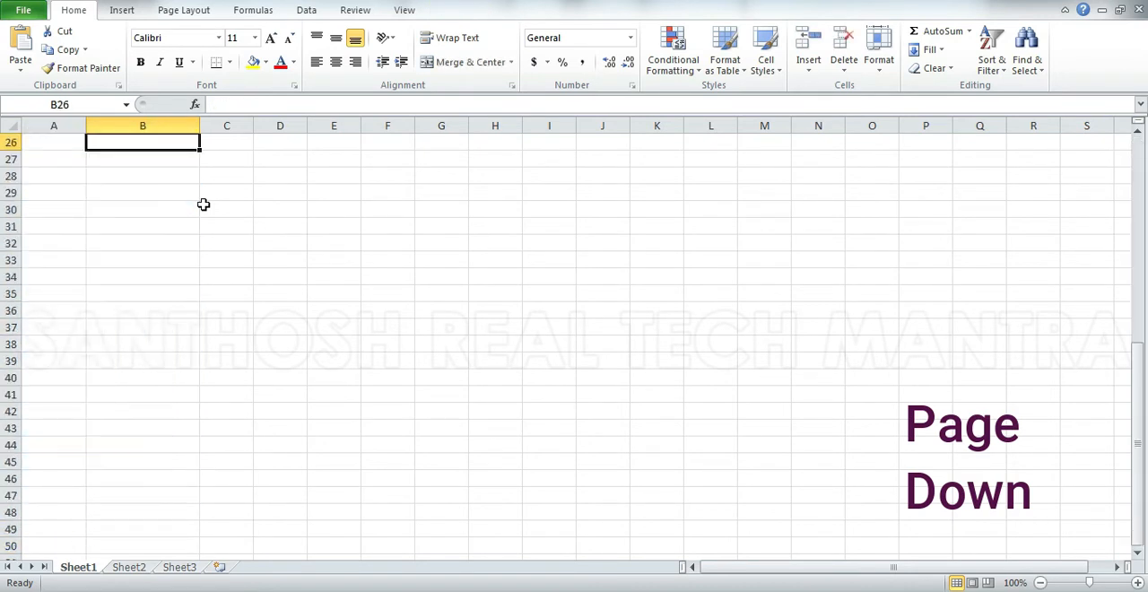
key("Page_Up")
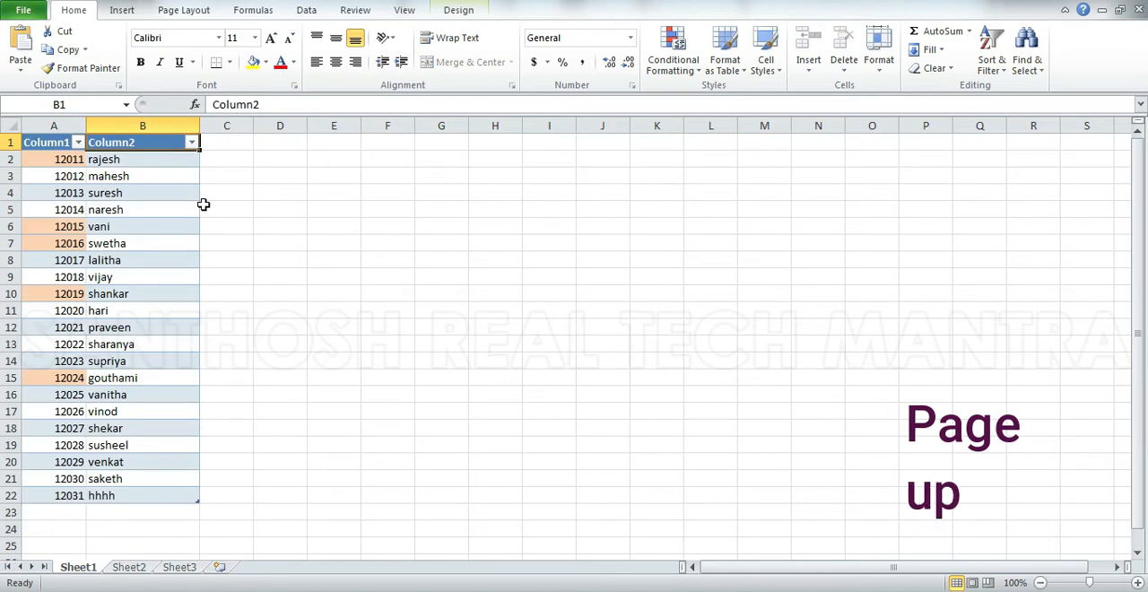
key("Page_Down")
key("Page_Down")
key("Page_Down")
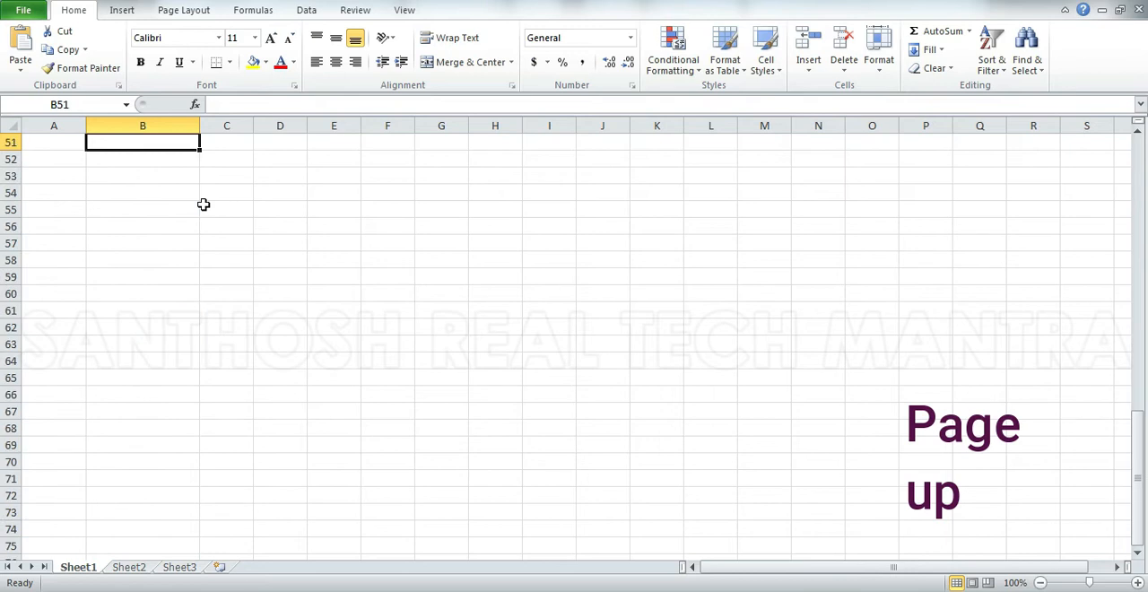
key("Page_Up")
key("Page_Up")
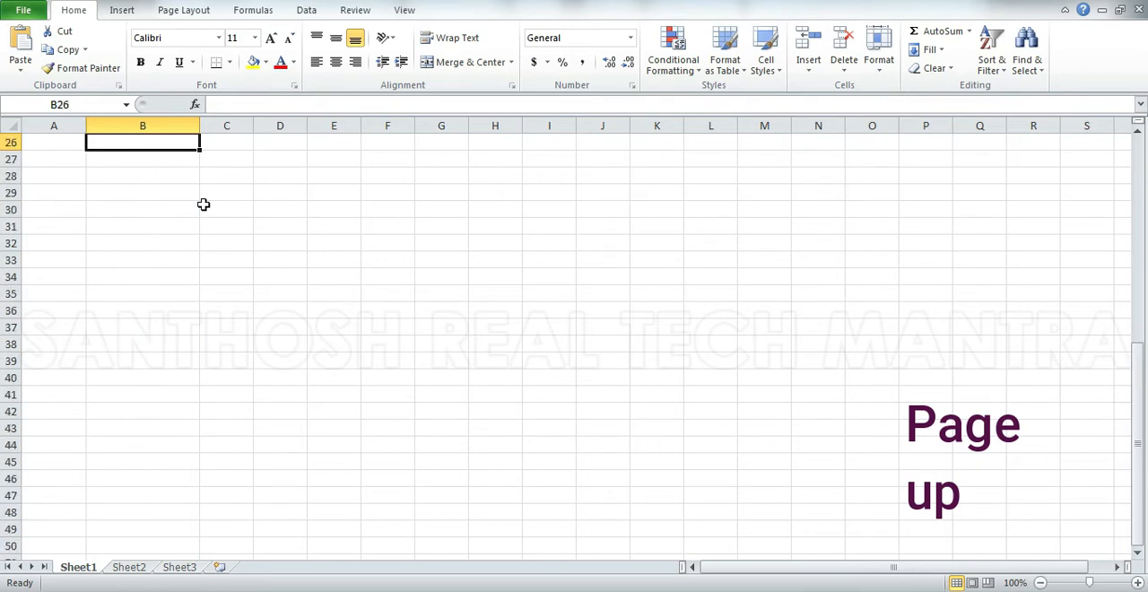
key("Page_Up")
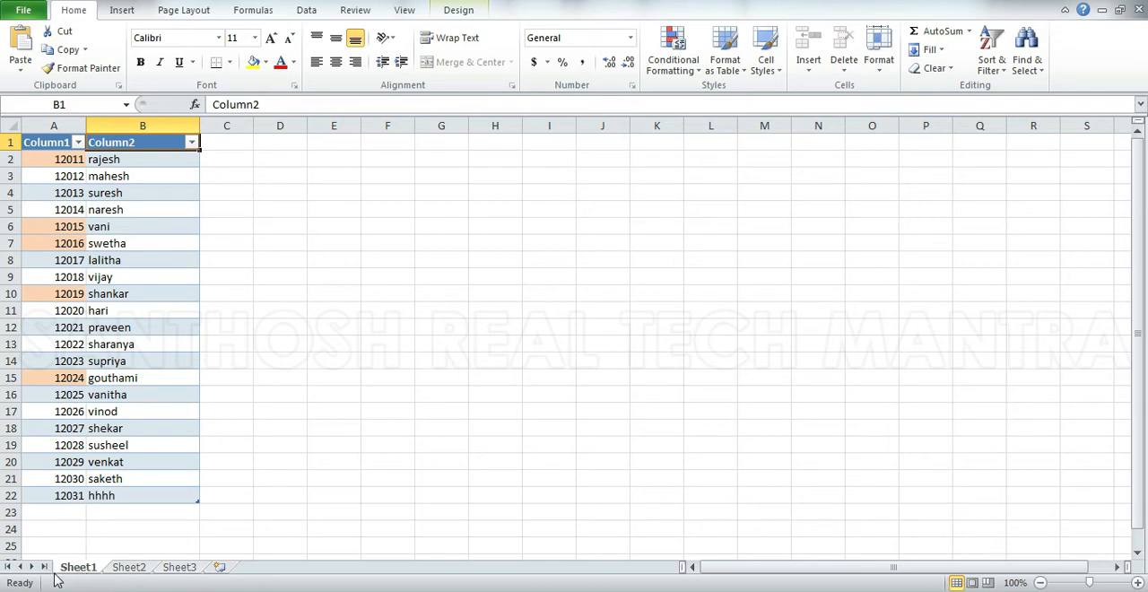
View Sheet2 and Sheet3, and return through Sheet2 to Sheet1.
left_click(130, 567)
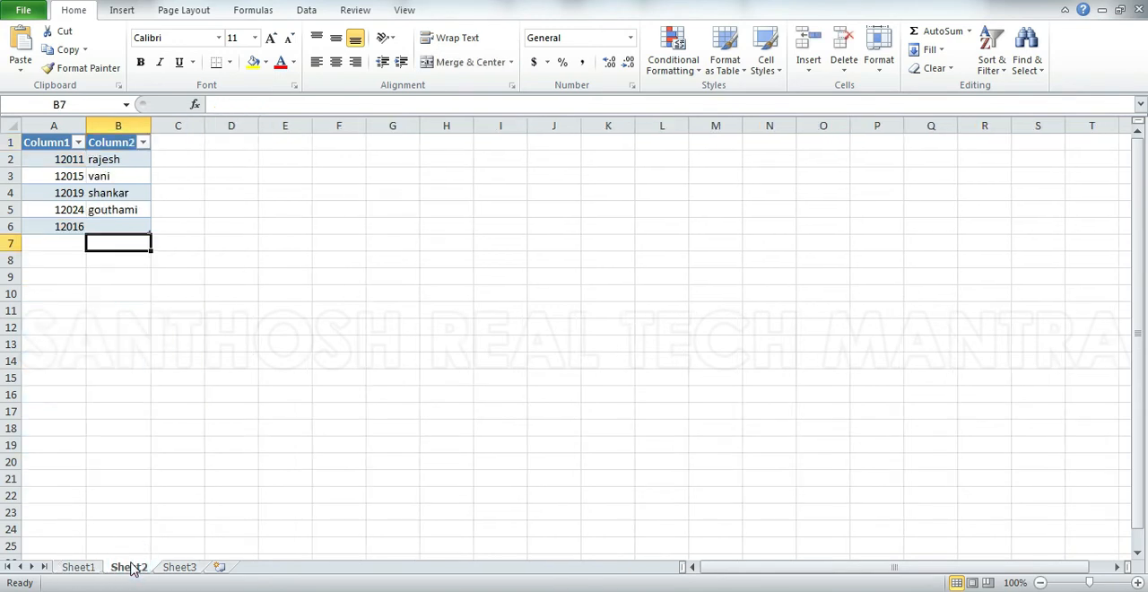
left_click(183, 566)
left_click(132, 568)
left_click(82, 568)
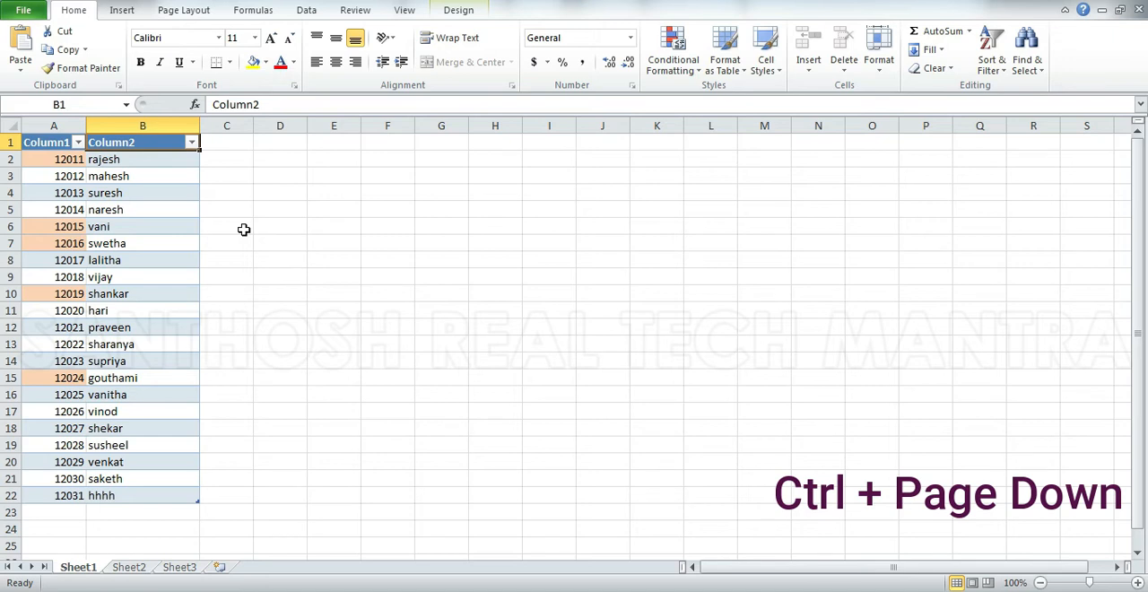
Cycle forward and backward through Sheet1, Sheet2 and Sheet3 repeatedly, finishing on Sheet3.
key("ctrl+Page_Down")
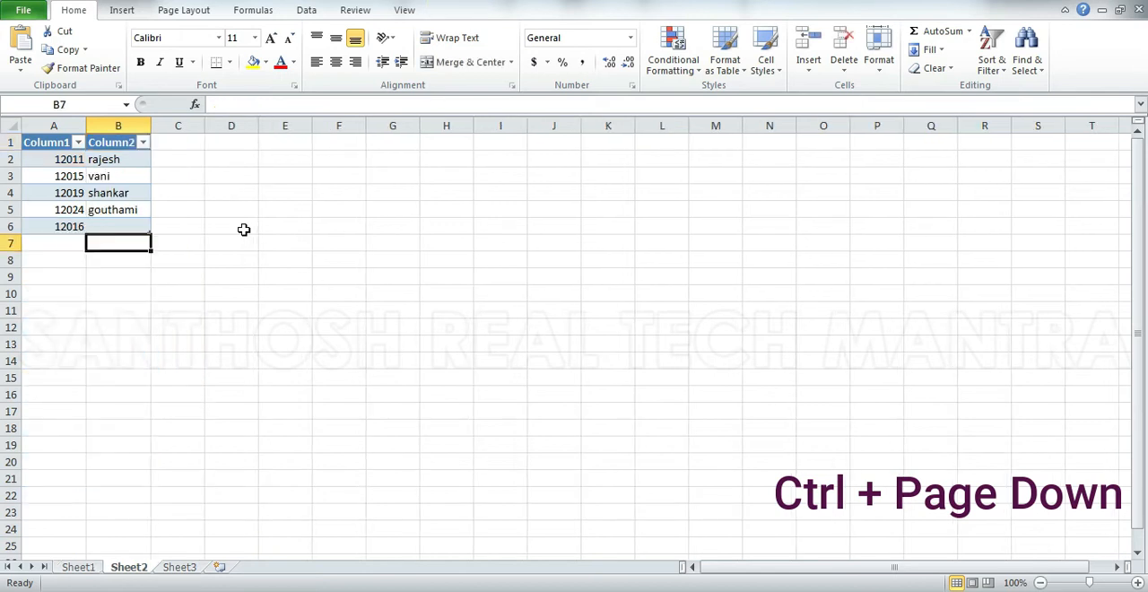
key("ctrl+Page_Down")
key("ctrl+Page_Up")
key("ctrl+Page_Up")
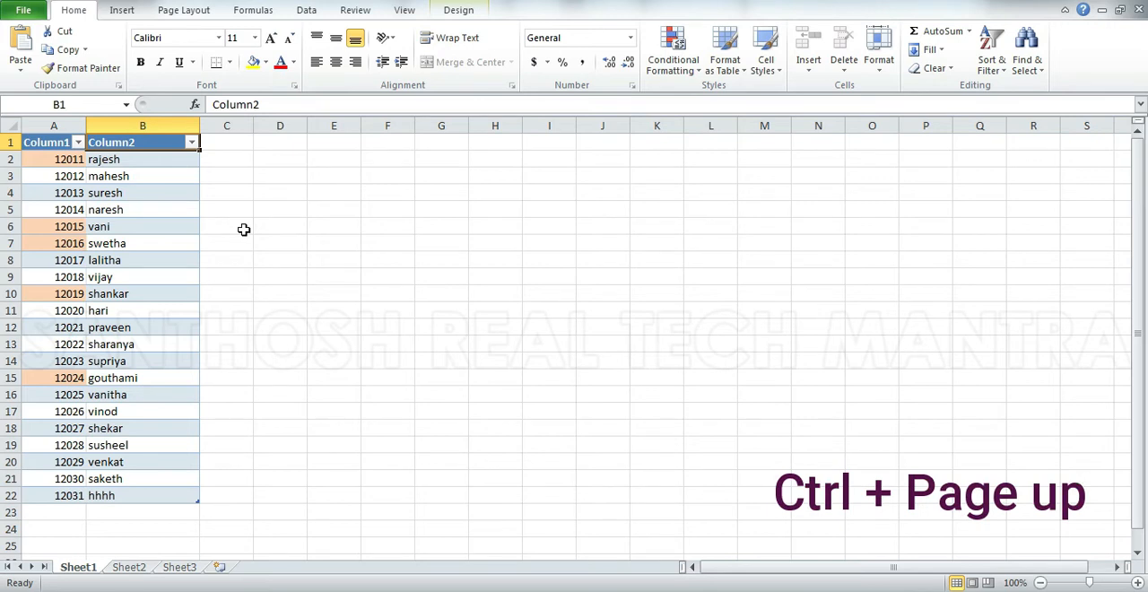
key("ctrl+Page_Down")
key("ctrl+Page_Down")
key("ctrl+Page_Up")
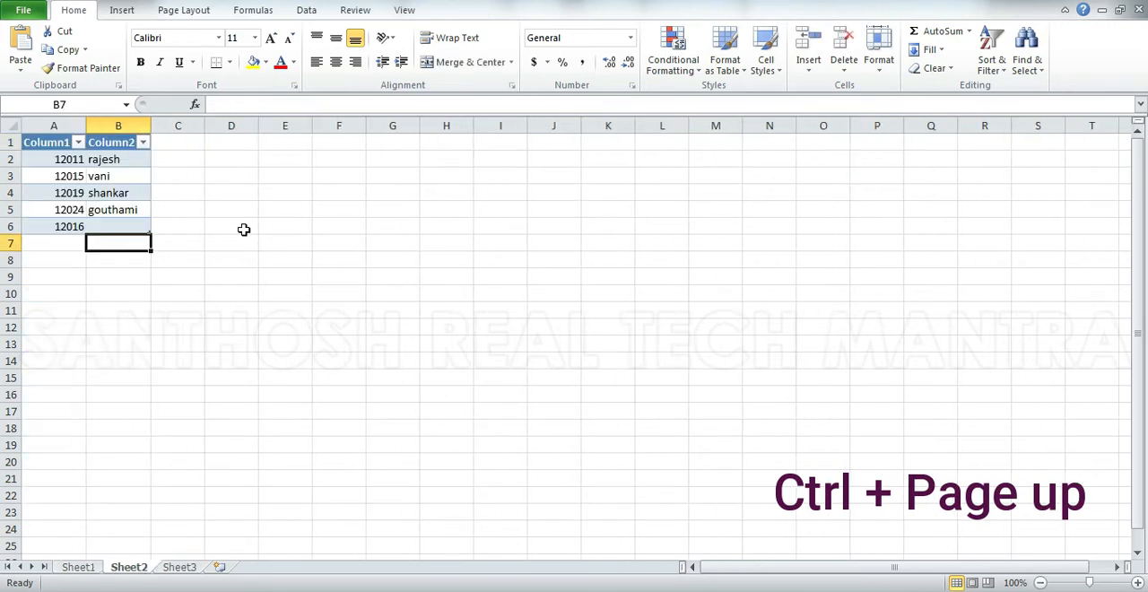
key("ctrl+Page_Up")
key("ctrl+Page_Down")
key("ctrl+Page_Down")
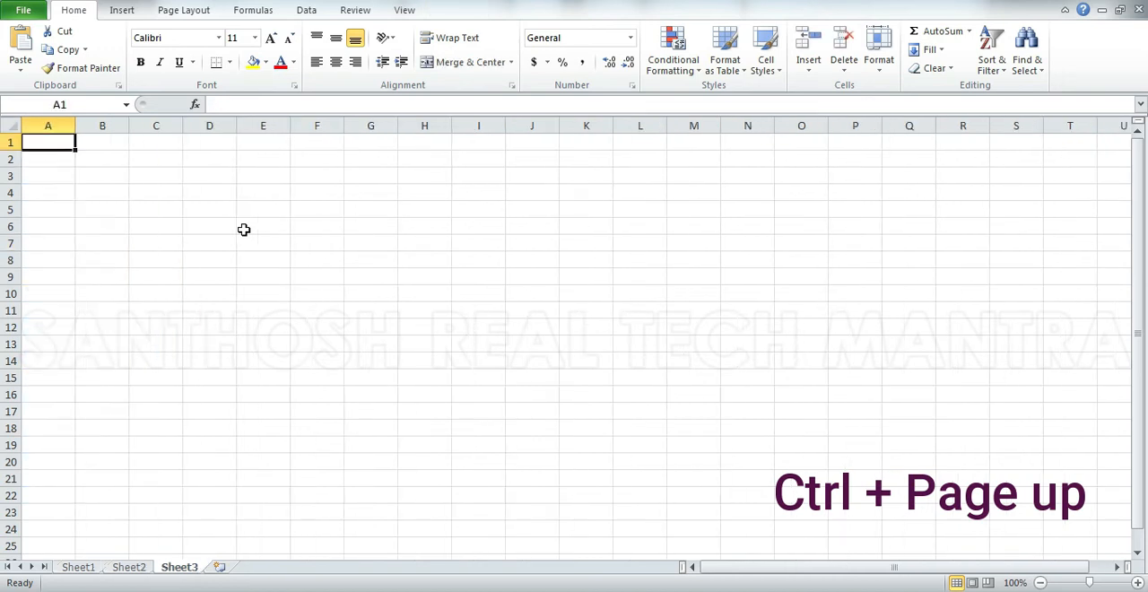
Move back and forth through Sheet3, Sheet2 and Sheet1, finishing on Sheet1.
key("ctrl+Page_Up")
key("ctrl+Page_Up")
key("ctrl+Page_Down")
key("ctrl+Page_Up")
key("ctrl+Page_Up")
key("ctrl+Page_Down")
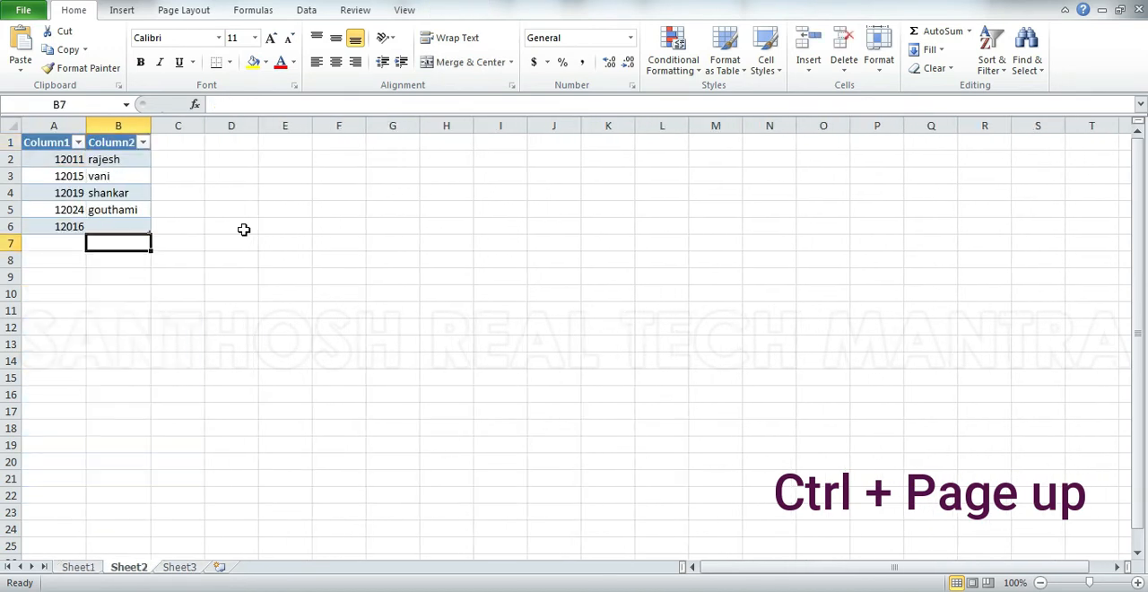
key("ctrl+Page_Up")
Select the first and last Column2 entries in Sheet1, B2 and B22, and return to B2.
left_click(136, 161)
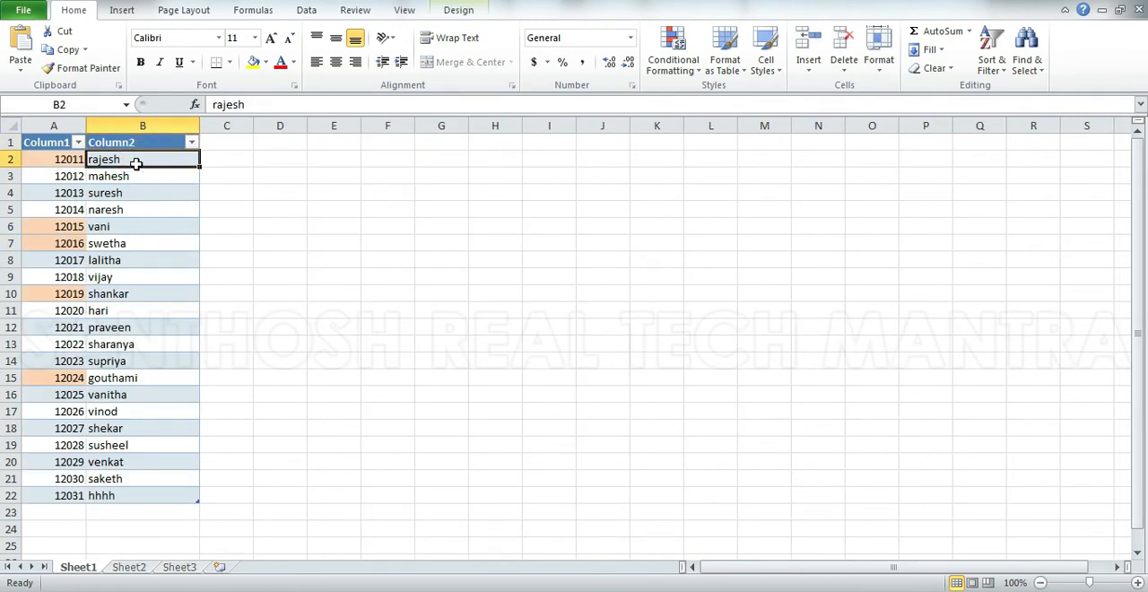
left_click(133, 493)
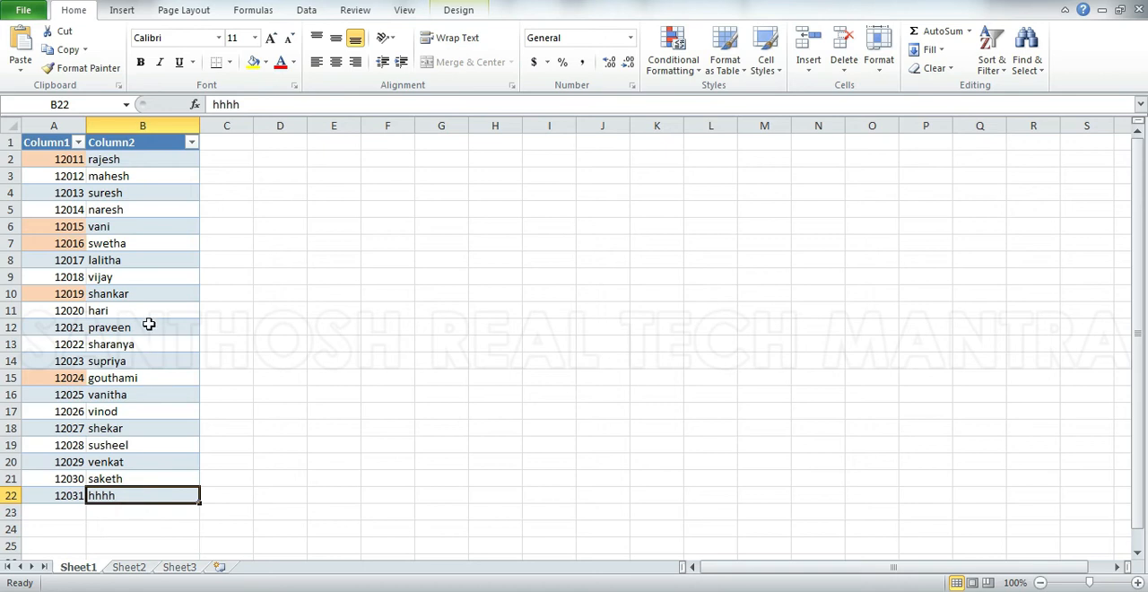
left_click(140, 160)
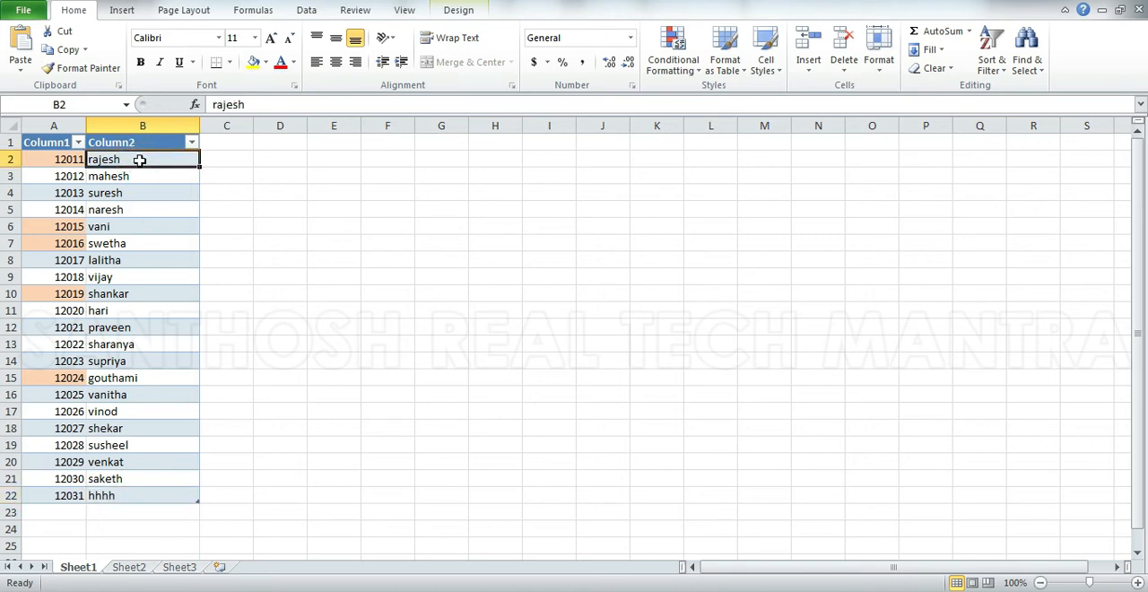
Move the selection one cell at a time down Column2 and back to B2, and jump to the last entry, B22.
key("Down")
key("Down")
key("Down")
key("Down")
key("Down")
key("Down")
key("Down")
key("Down")
key("Down")
key("Down")
key("Down")
key("Down")
key("Down")
key("Down")
key("Down")
key("Down")
key("Down")
key("Down")
key("Down")
key("Down")
key("Up")
key("Up")
key("Up")
key("Up")
key("Up")
key("Up")
key("Up")
key("Up")
key("Up")
key("Up")
key("Up")
key("Up")
key("Up")
key("Up")
key("Up")
key("Up")
key("Up")
key("Up")
key("Up")
key("Up")
key("Down")
key("Down")
key("Up")
key("Up")
key("ctrl+Down")
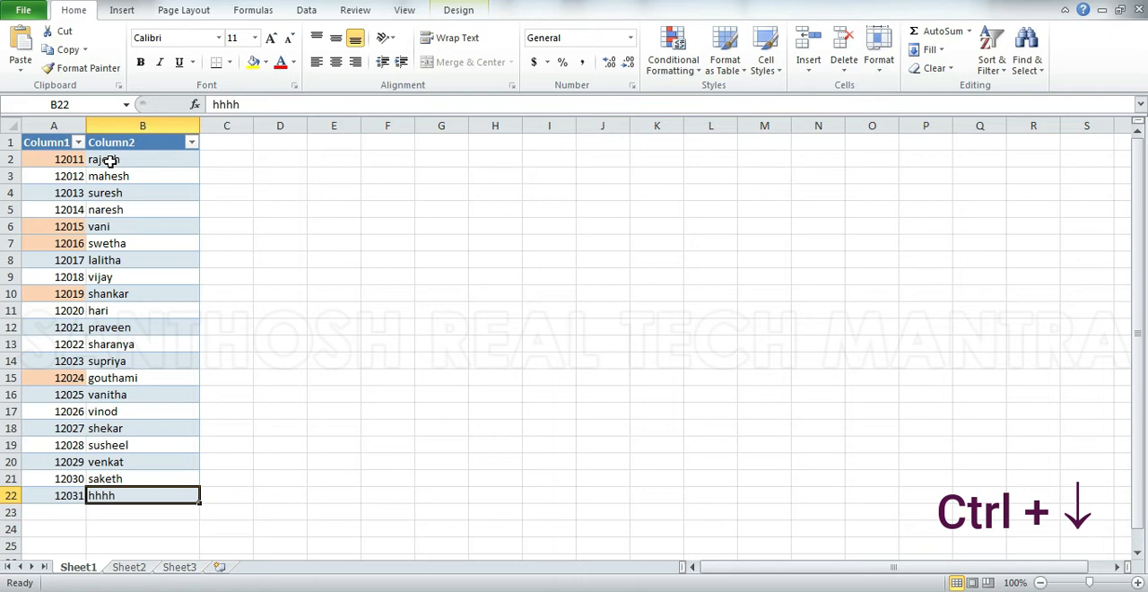
Clear B10 to test the jump from B2 to the last filled cell above the gap, and undo the clearing.
left_click(152, 292)
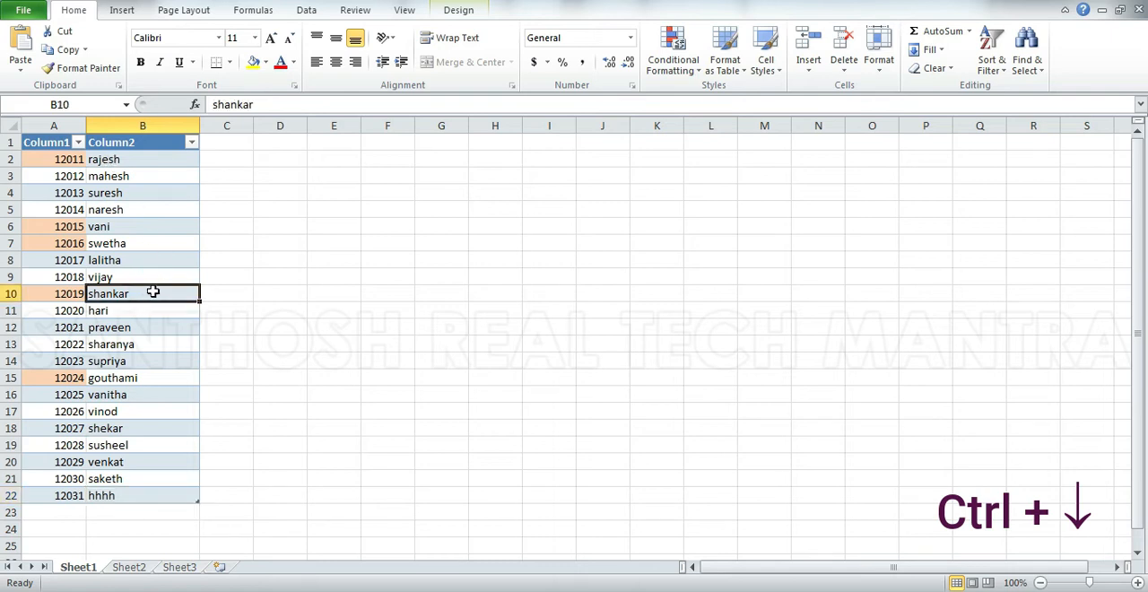
key("Delete")
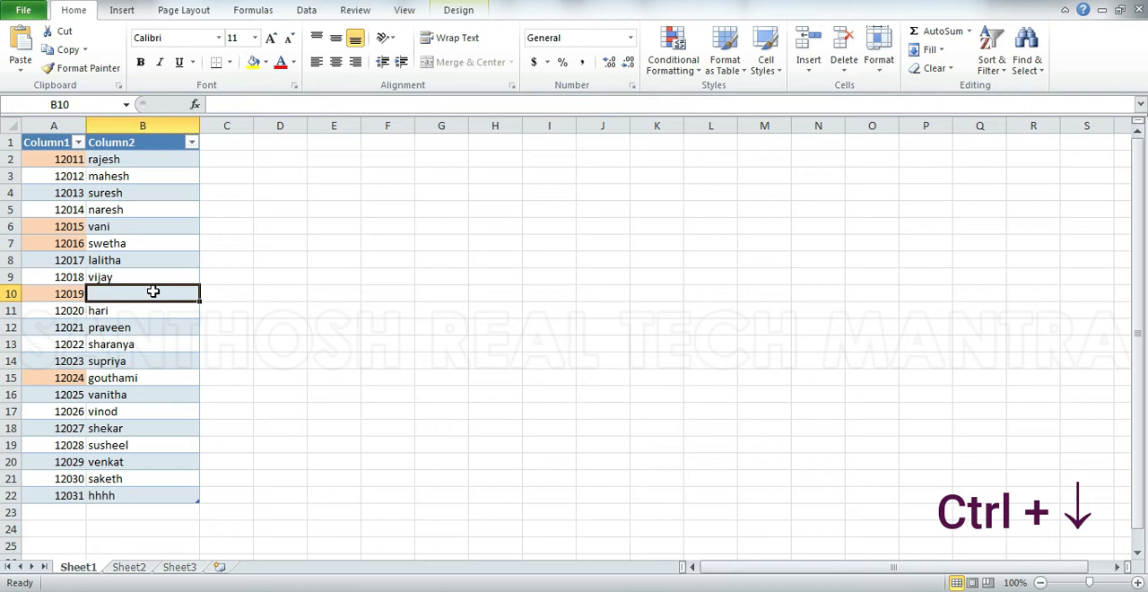
left_click(122, 158)
key("ctrl+Down")
left_click_drag(122, 158, 126, 276)
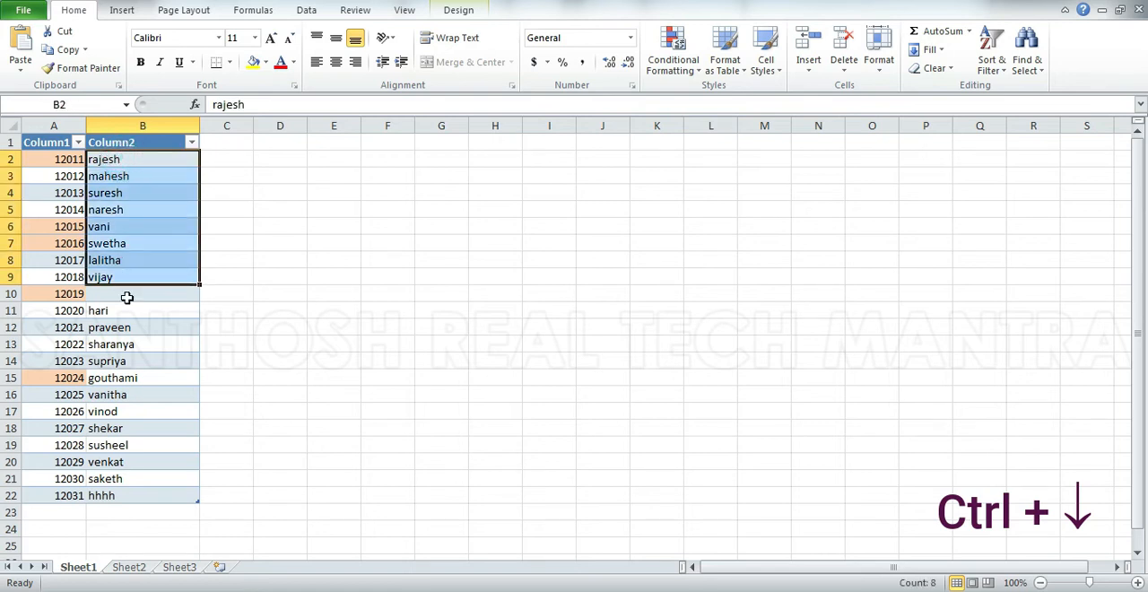
left_click(127, 297)
key("ctrl+z")
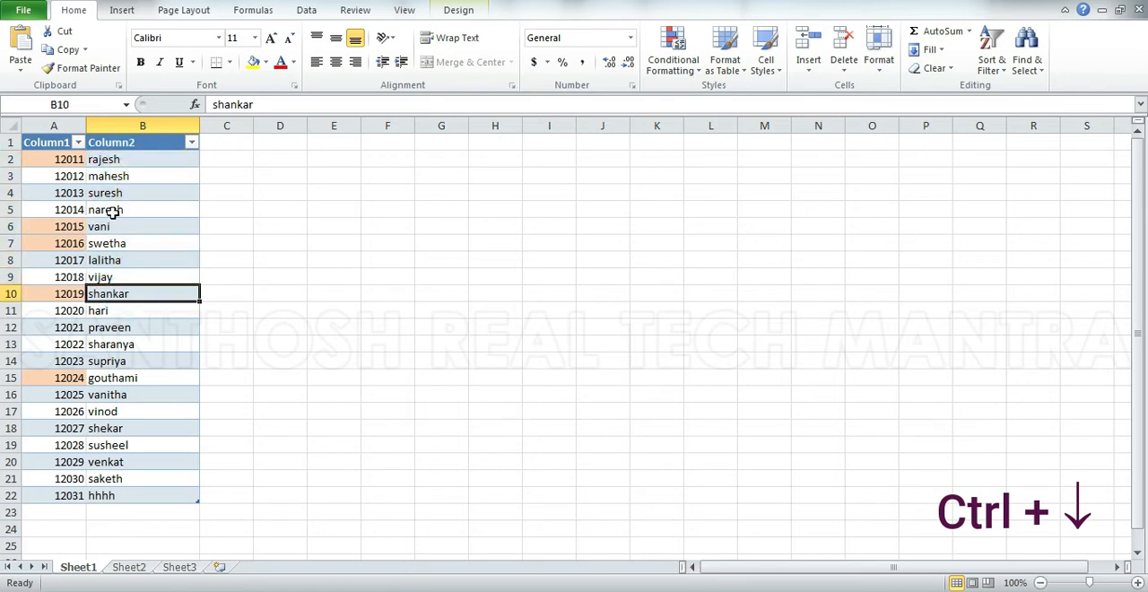
Highlight the Column2 entries B2:B22, and jump from B2 to the column's last entry and back up to header B1.
left_click_drag(116, 154, 151, 495)
left_click(111, 160)
key("ctrl+Down")
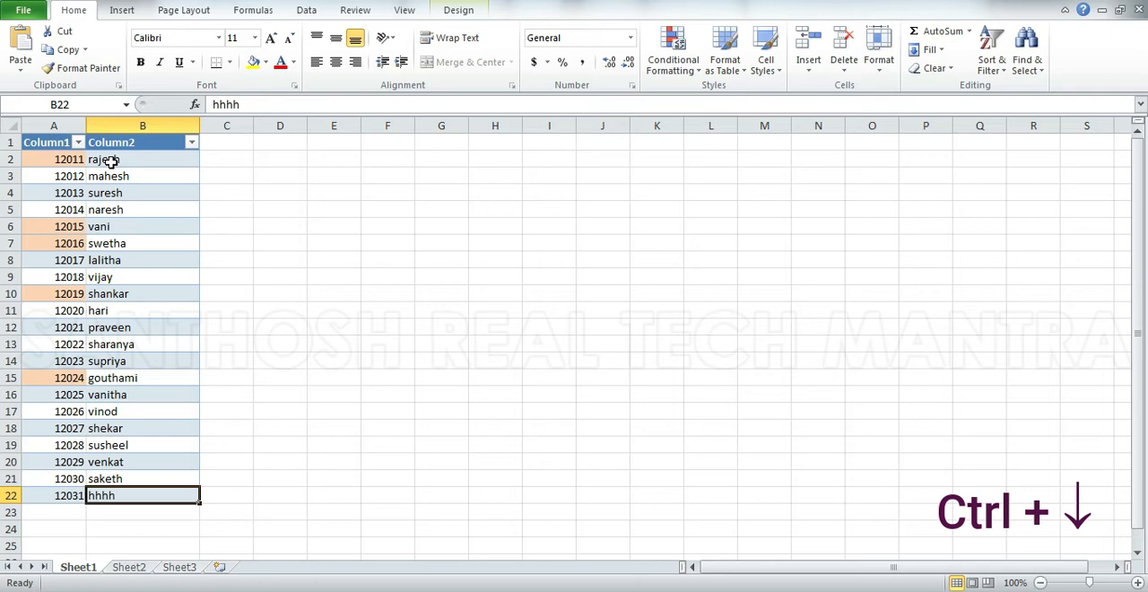
key("ctrl+Up")
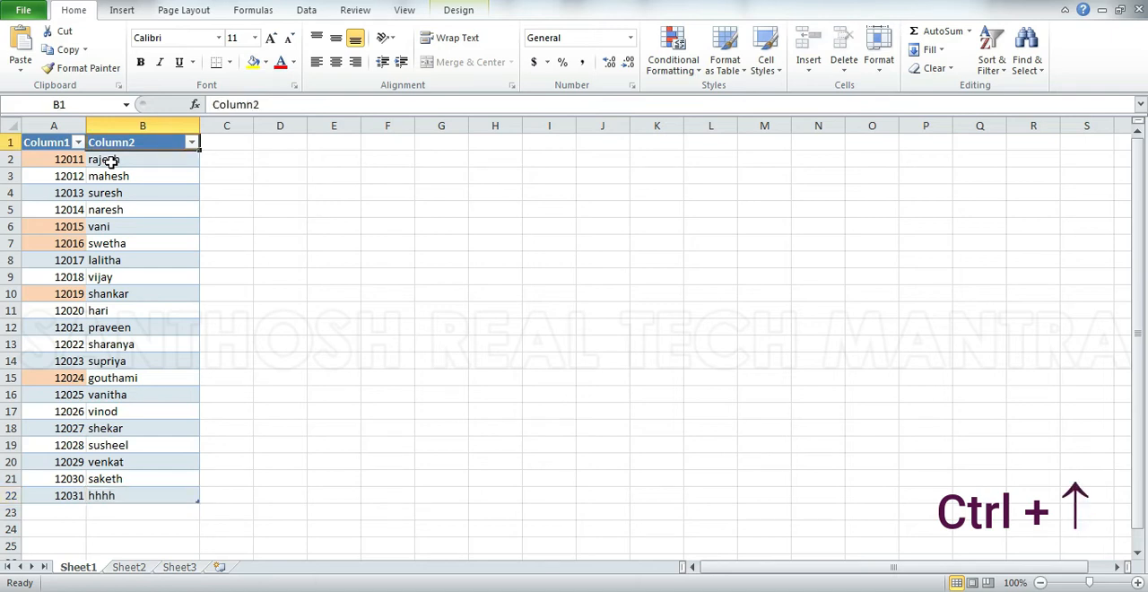
Move the selection from header B1 down one cell at a time and across to Column1, stopping at A8.
key("Down")
key("Down")
key("Down")
key("Down")
key("Down")
key("Down")
key("Down")
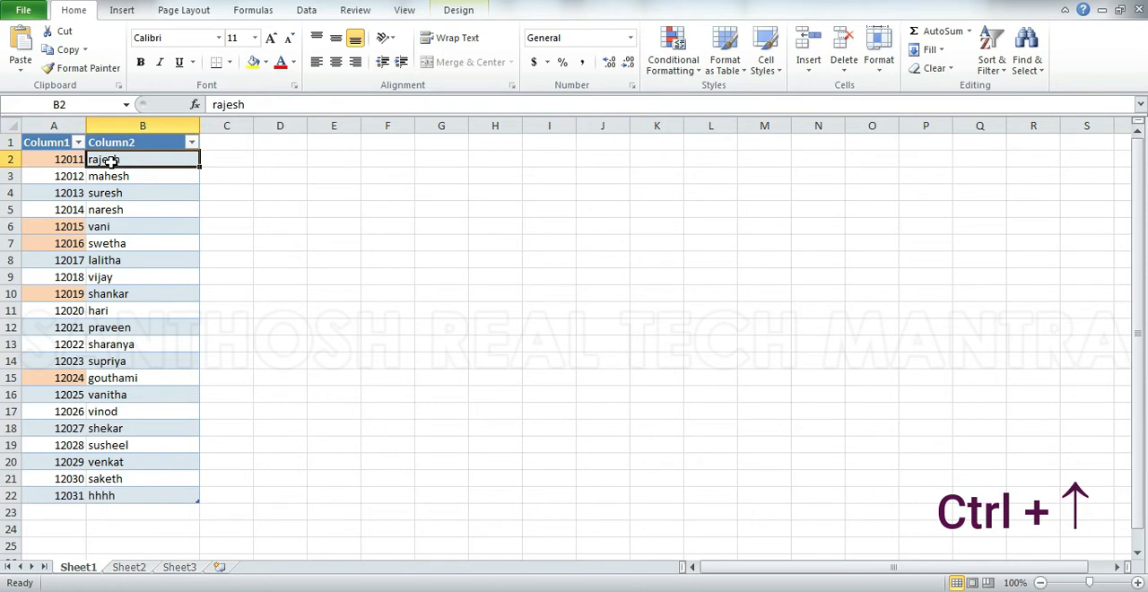
key("Left")
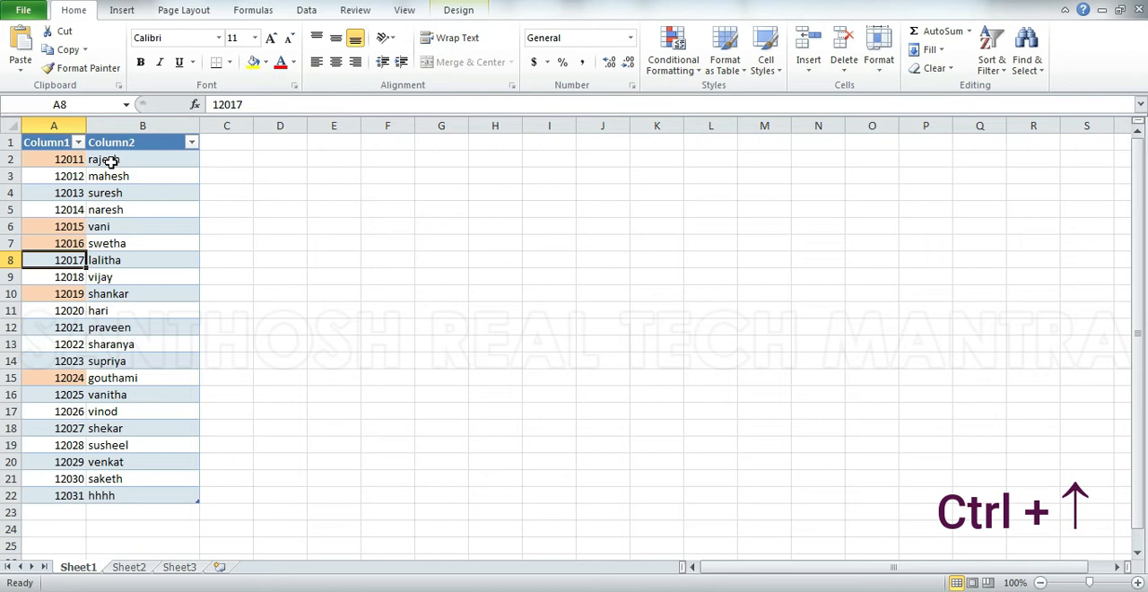
Jump repeatedly between the first and last filled cells of row 8, A8 and B8, finishing on B8.
key("ctrl+Right")
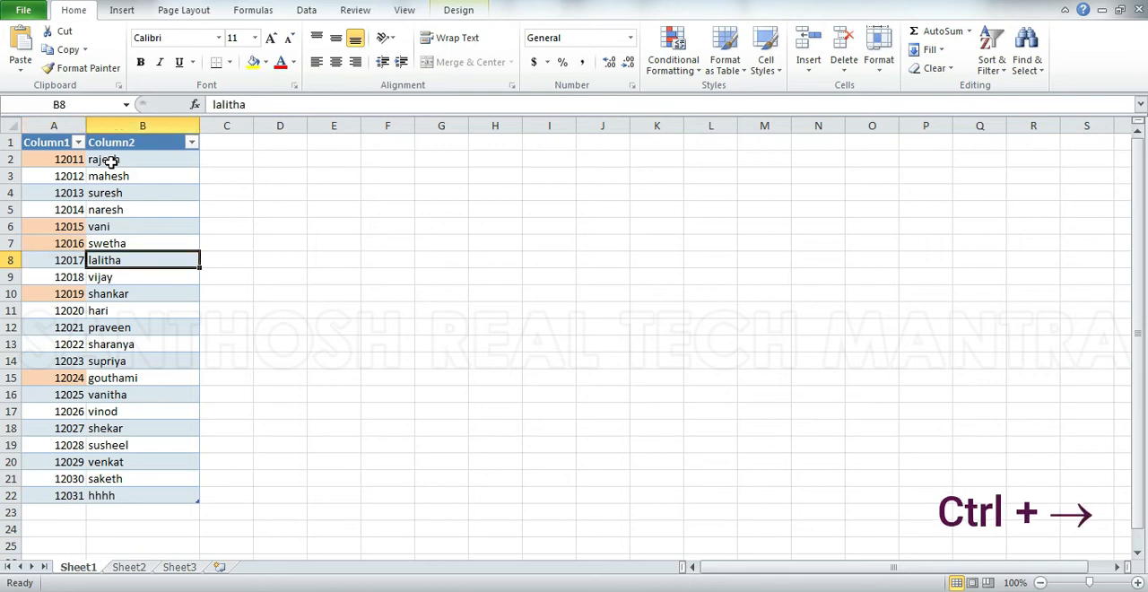
key("ctrl+Left")
key("ctrl+Right")
key("ctrl+Left")
key("ctrl+Right")
Move the selection across the empty cells of row 8 to R8, and jump back to the last filled cell, B8.
key("Right")
key("Right")
key("Right")
key("Right")
key("Right")
key("Right")
key("Right")
key("Right")
key("Right")
key("Right")
key("Right")
key("Right")
key("Right")
key("Right")
key("Right")
key("Right")
key("Right")
key("Left")
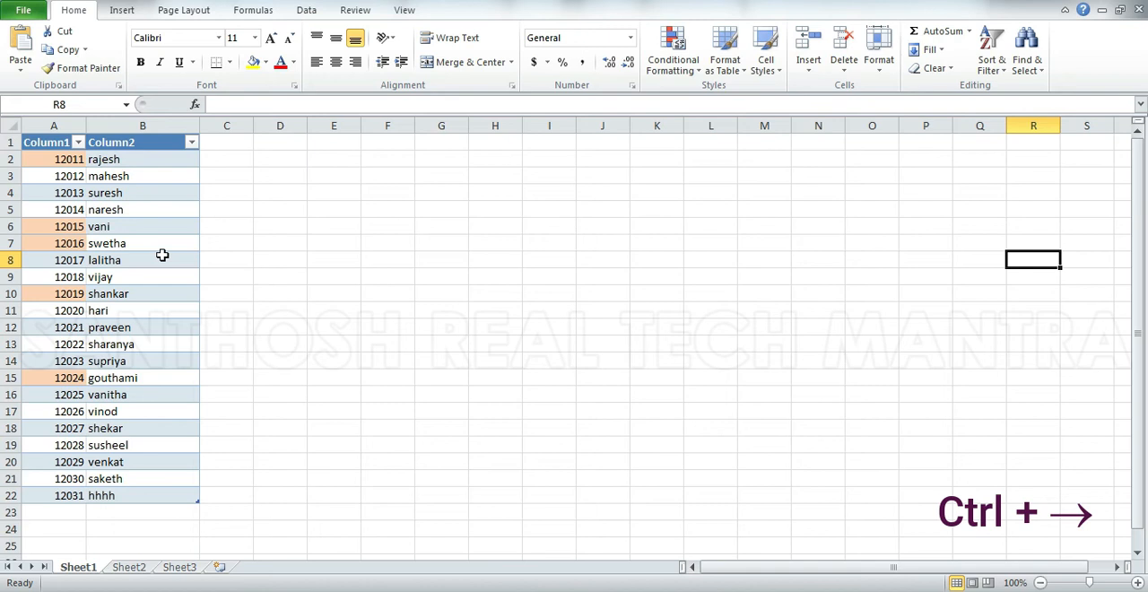
key("ctrl+Left")
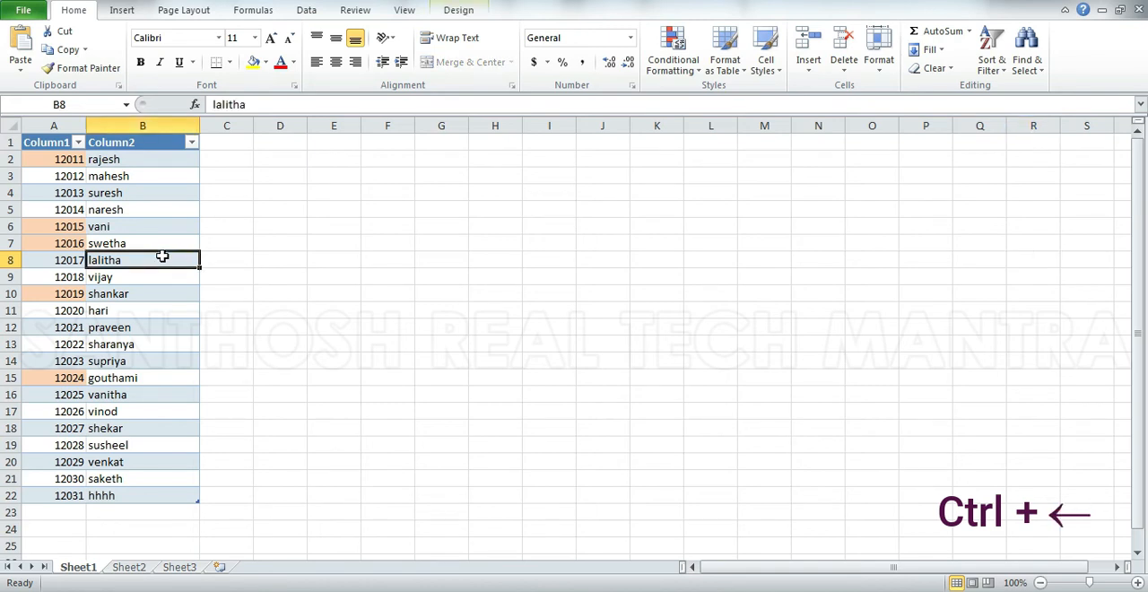
Jump between the filled ends of row 8 and between the bottom and top ends of Column2, finishing on header B1.
key("ctrl+Left")
key("ctrl+Right")
key("ctrl+Down")
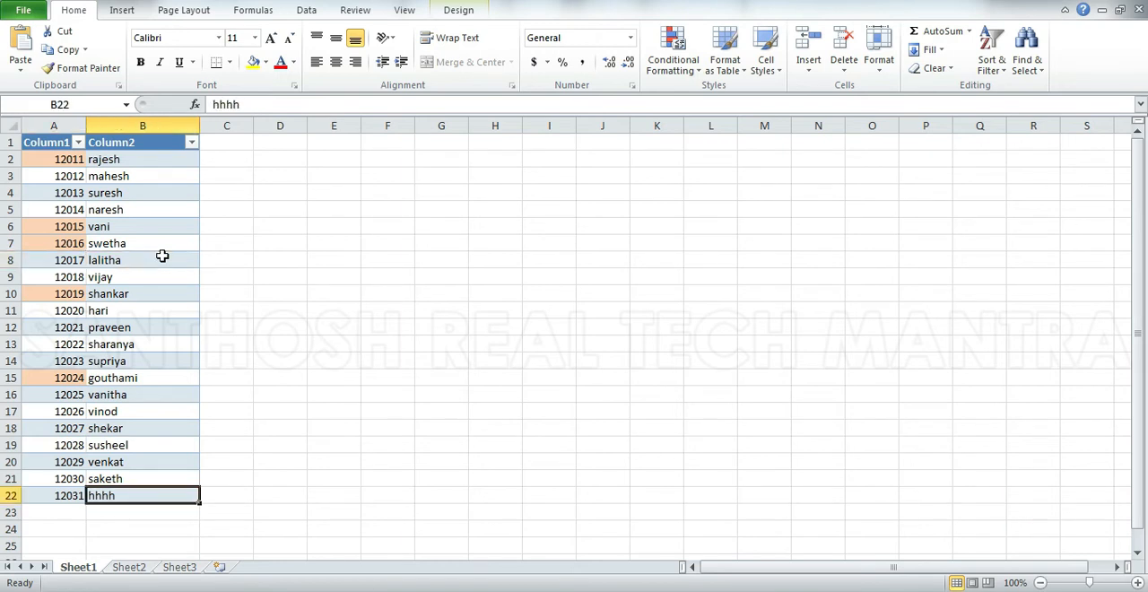
key("ctrl+Up")
Move the selection cell by cell through both table columns from header B1, stopping at B13.
key("Down")
key("Down")
key("Down")
key("Down")
key("Down")
key("Down")
key("Down")
key("Down")
key("Down")
key("Down")
key("Down")
key("Down")
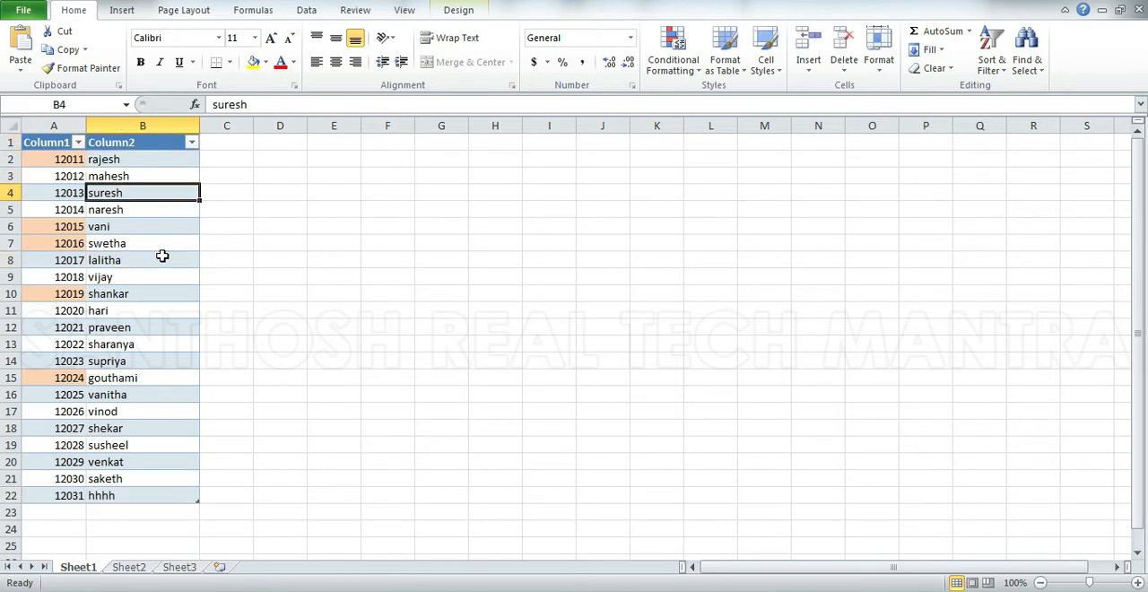
key("Left")
key("Right")
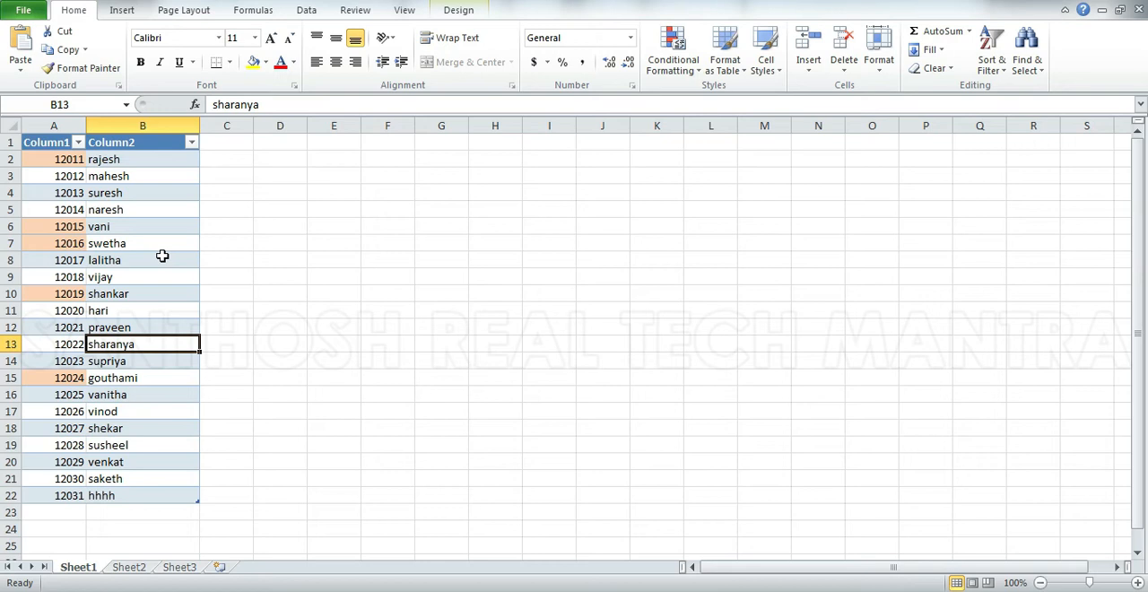
Close the current workbook while keeping the program and the other blank workbook open.
key("ctrl+w")
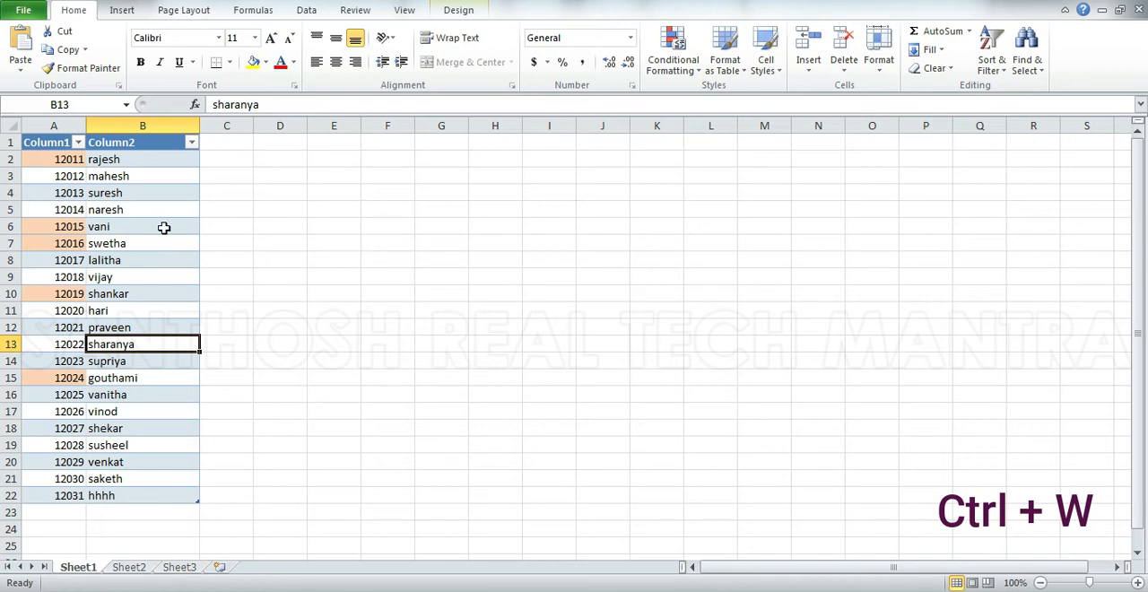
key("ctrl+w")
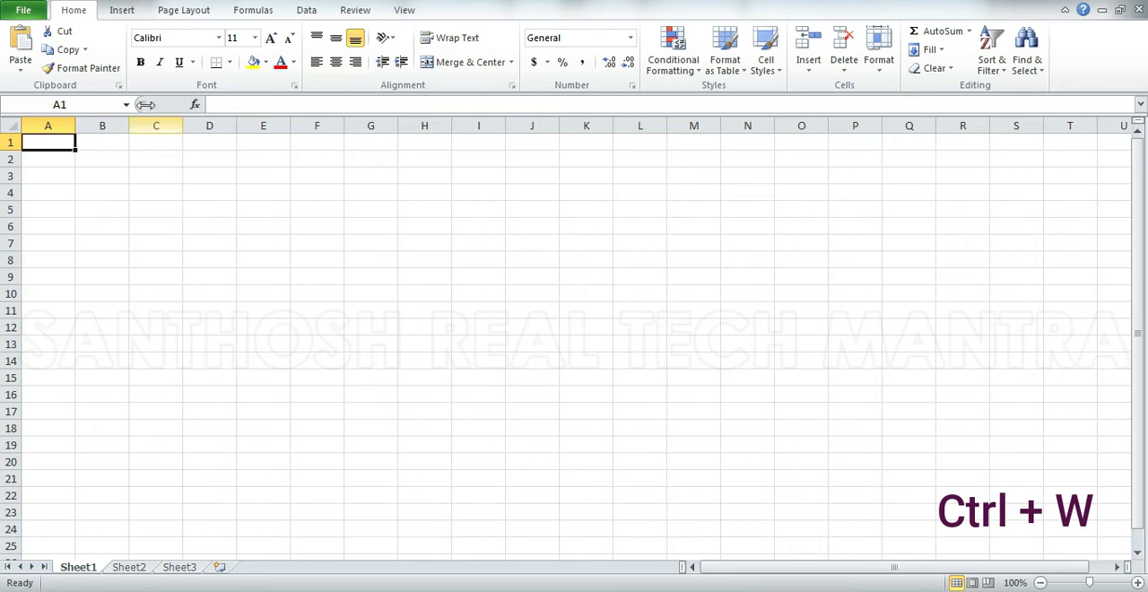
Try editing the name in B4 in the cell and through the formula bar, appending a surname and removing it.
left_click(123, 191)
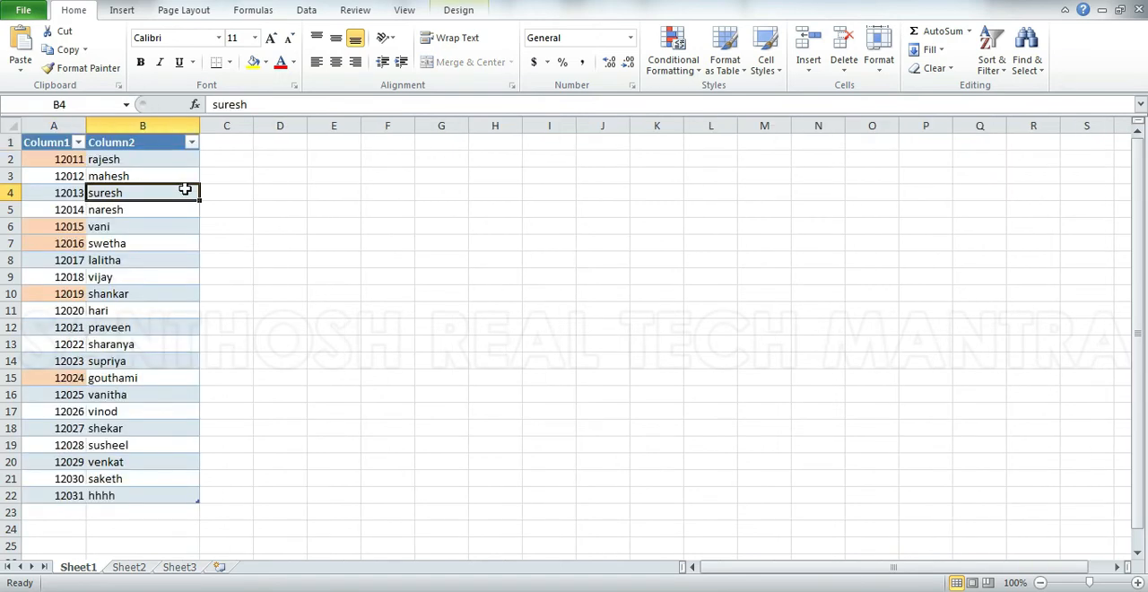
double_click(148, 193)
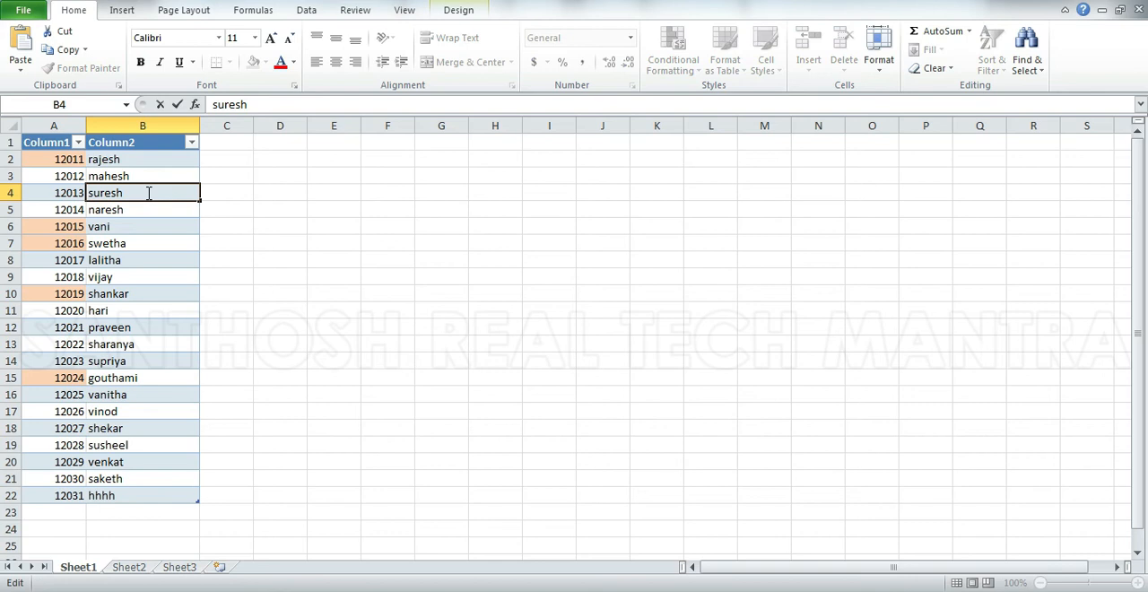
key("Escape")
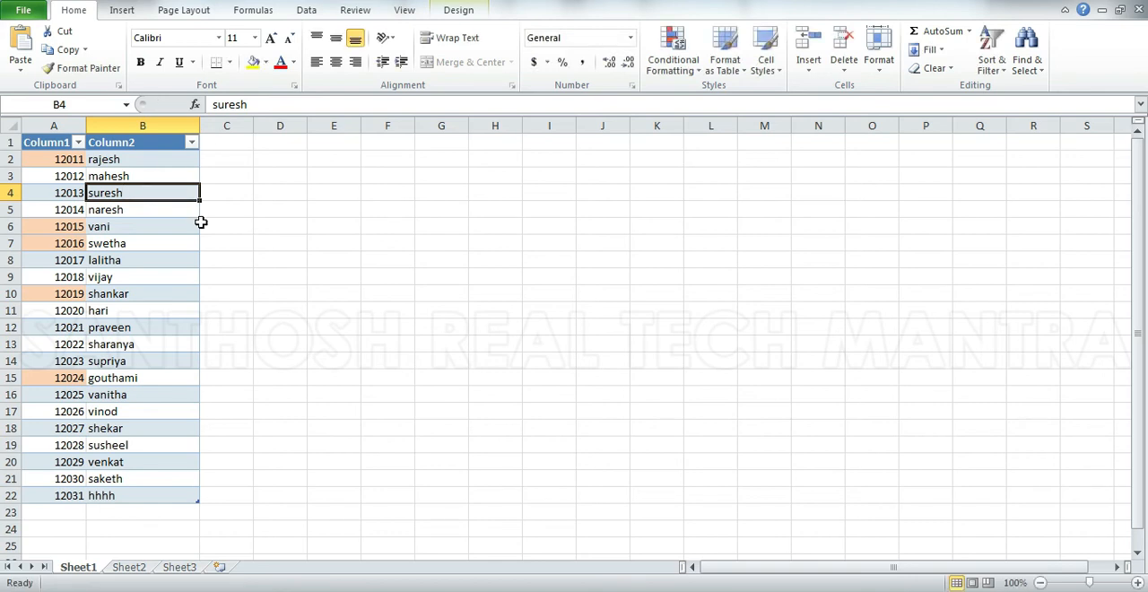
left_click(262, 103)
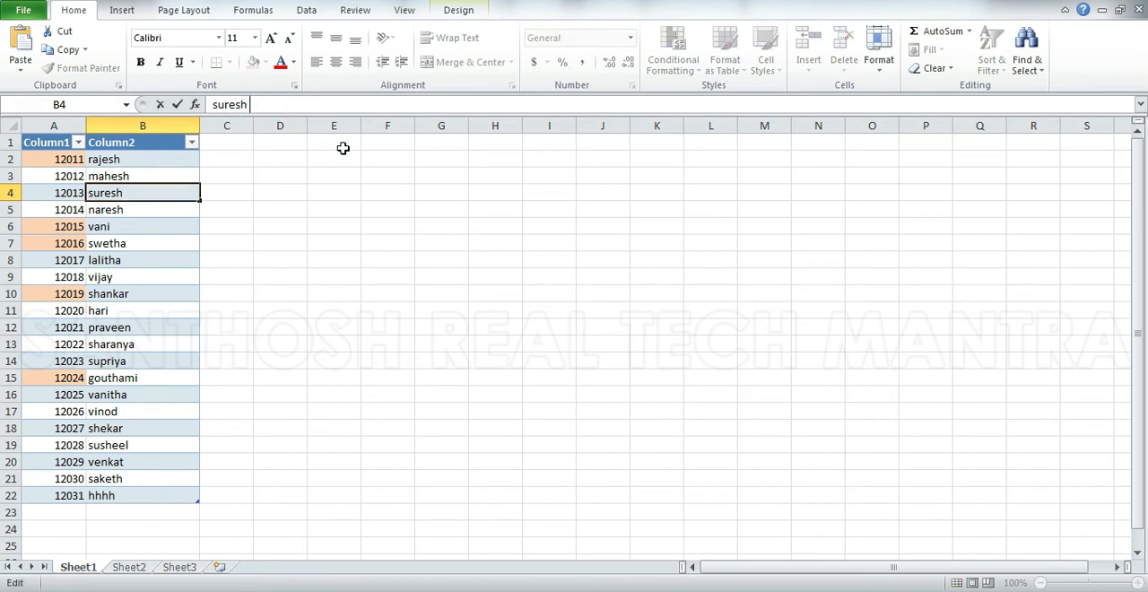
type("kumar")
key("BackSpace")
key("BackSpace")
key("BackSpace")
key("BackSpace")
key("BackSpace")
key("Return")
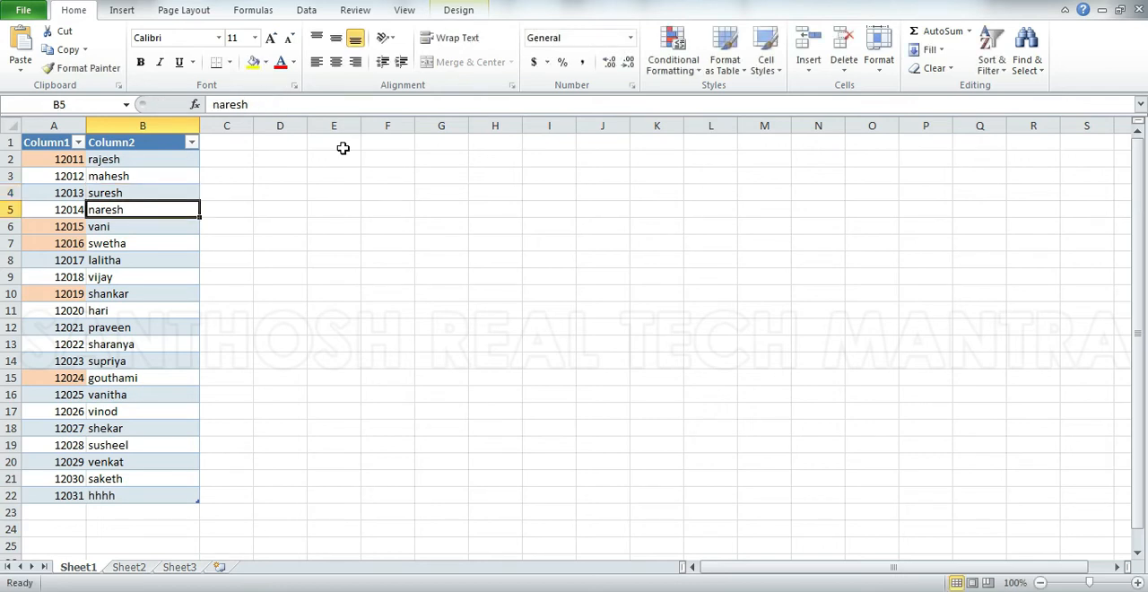
Edit cell B4 in place to append a capitalized surname to the name, and reselect B4.
left_click(146, 192)
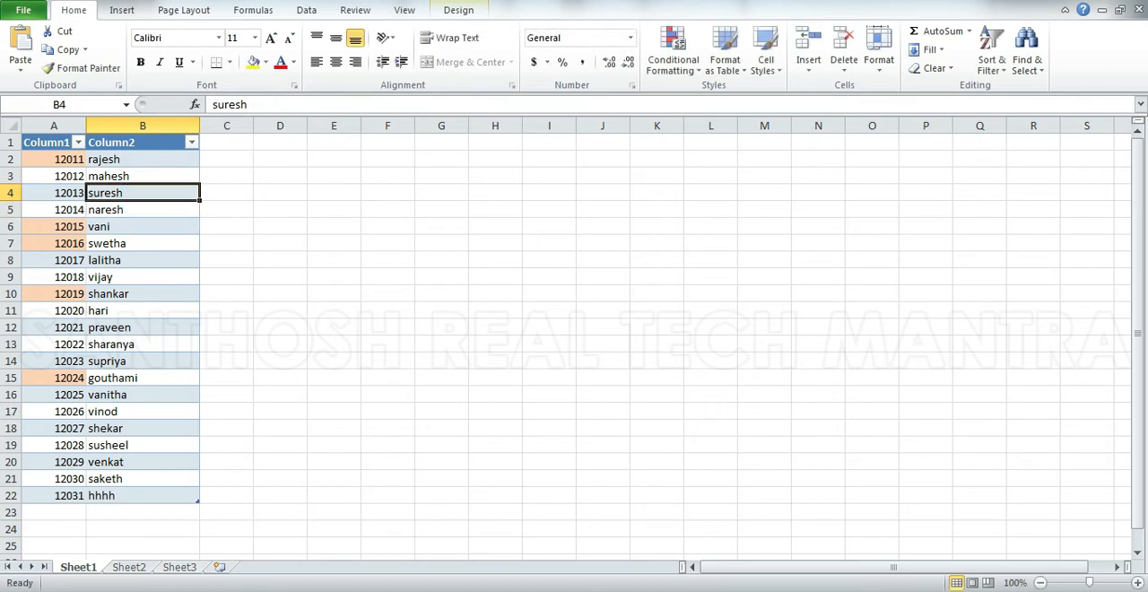
key("F2")
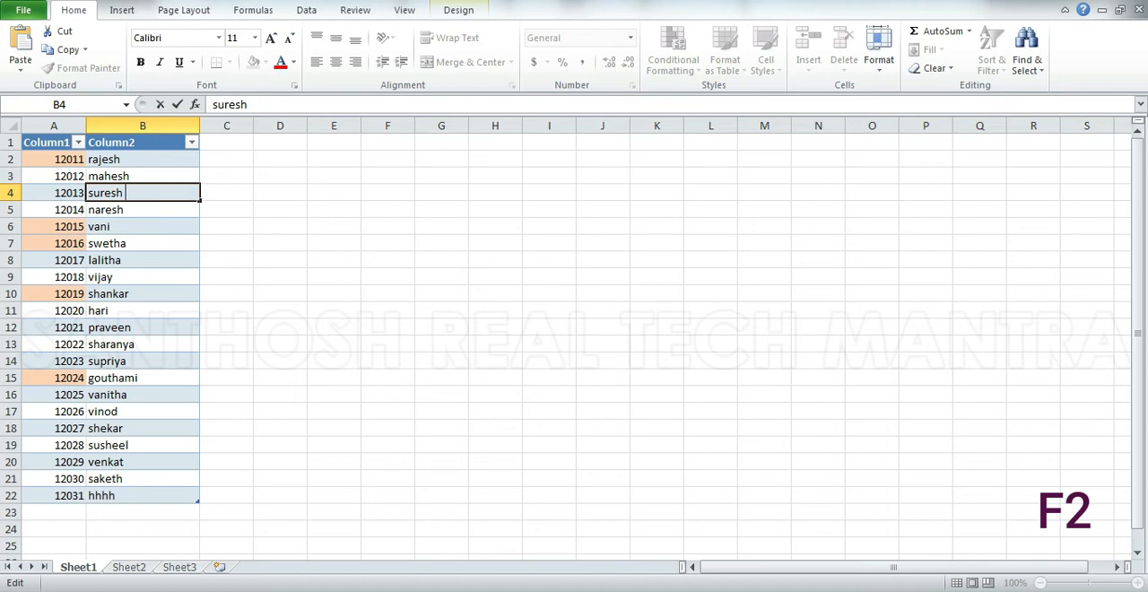
type("Kumar")
key("Return")
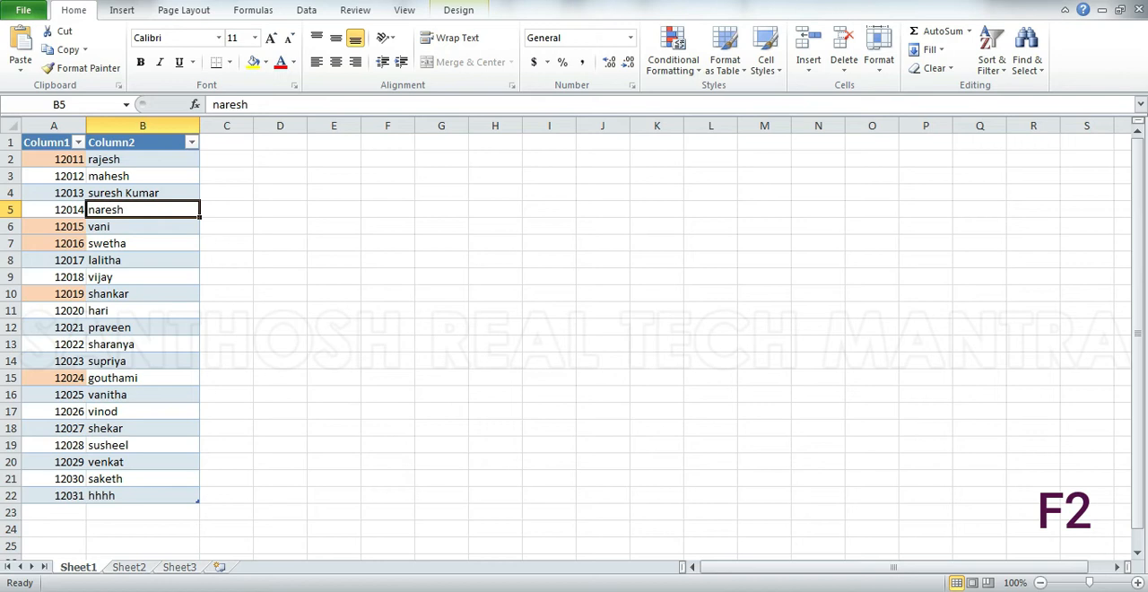
key("Up")
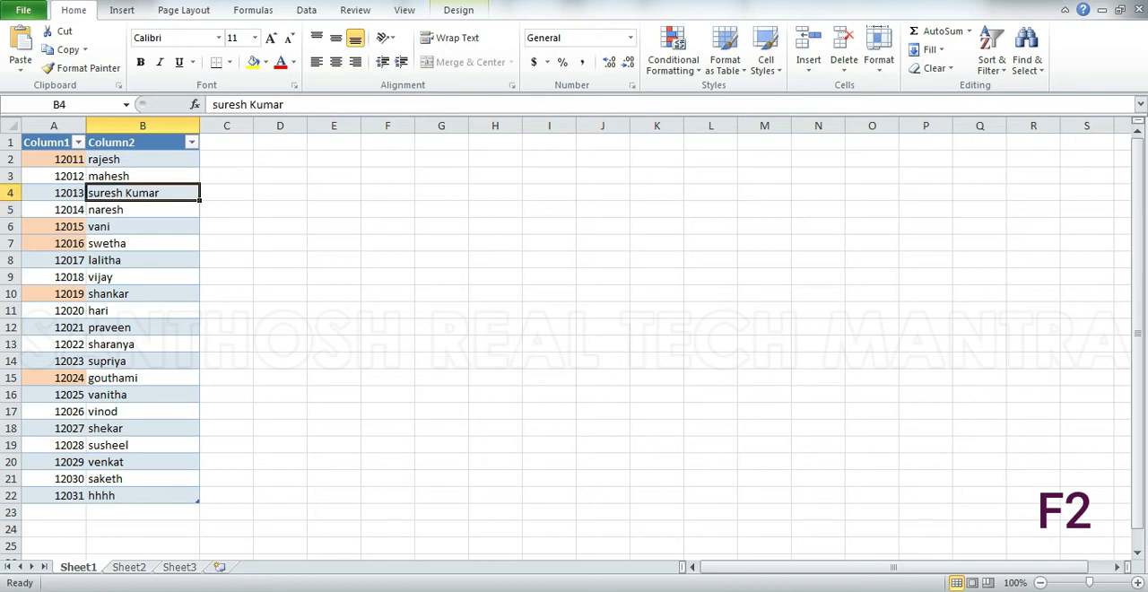
Enter "hyd" in the empty cell F5 outside the table, and select F6 below it.
key("Down")
key("Down")
key("Down")
key("Down")
key("Down")
key("Down")
key("Down")
key("Down")
key("Down")
key("Down")
key("Down")
key("Down")
key("Down")
key("Down")
key("Down")
key("Down")
key("Down")
key("Right")
key("Right")
key("Right")
key("Right")
key("Right")
key("Up")
key("Up")
key("Up")
key("Up")
key("Up")
key("Up")
key("Up")
key("Up")
key("Up")
key("Up")
key("Up")
key("Up")
key("Up")
key("Up")
key("Up")
key("Up")
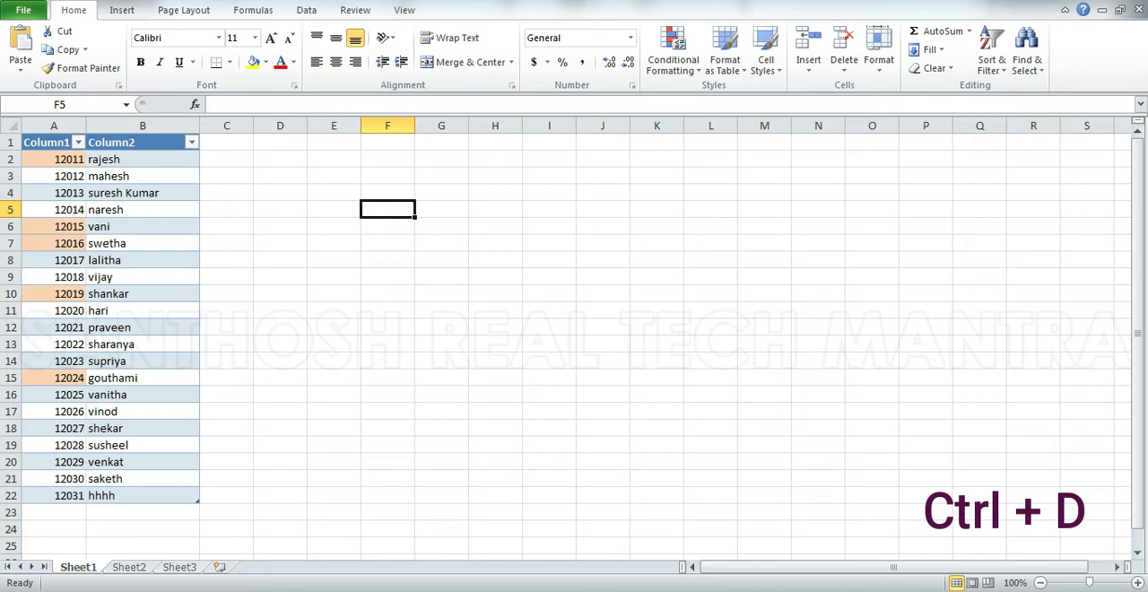
type("hyd")
key("Return")
key("Left")
key("Right")
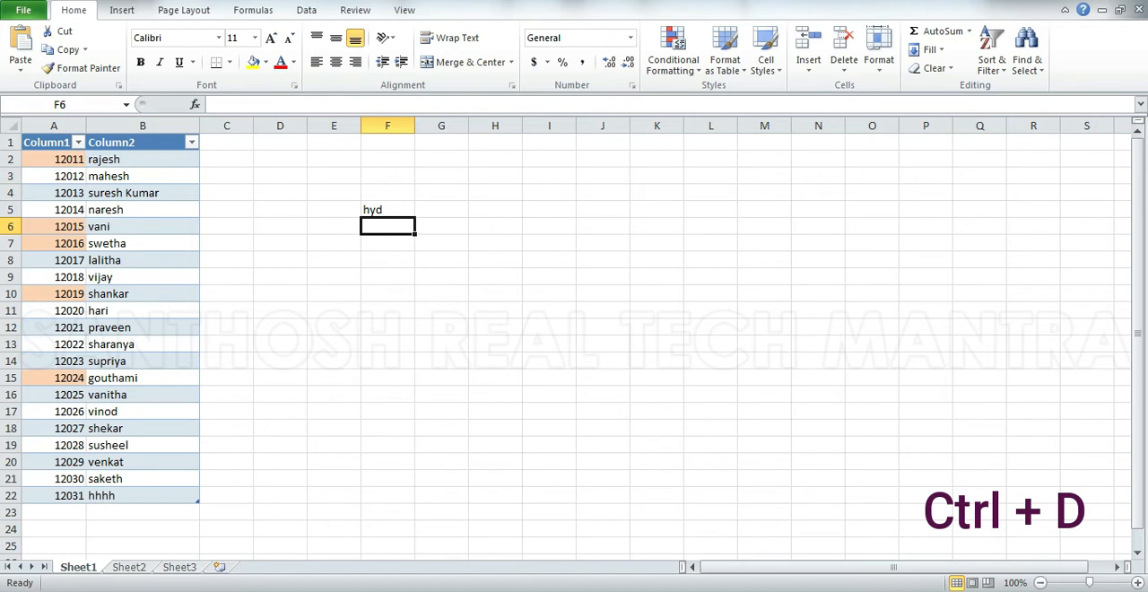
Copy "hyd" from F5 into F6, and clear the pasted copy.
key("Up")
key("ctrl+c")
key("Down")
key("Return")
key("Up")
key("Up")
key("Up")
key("Down")
key("Down")
key("Down")
key("Delete")
Copy "hyd" from F5, paste it into F6, and select the empty cell F7.
key("Up")
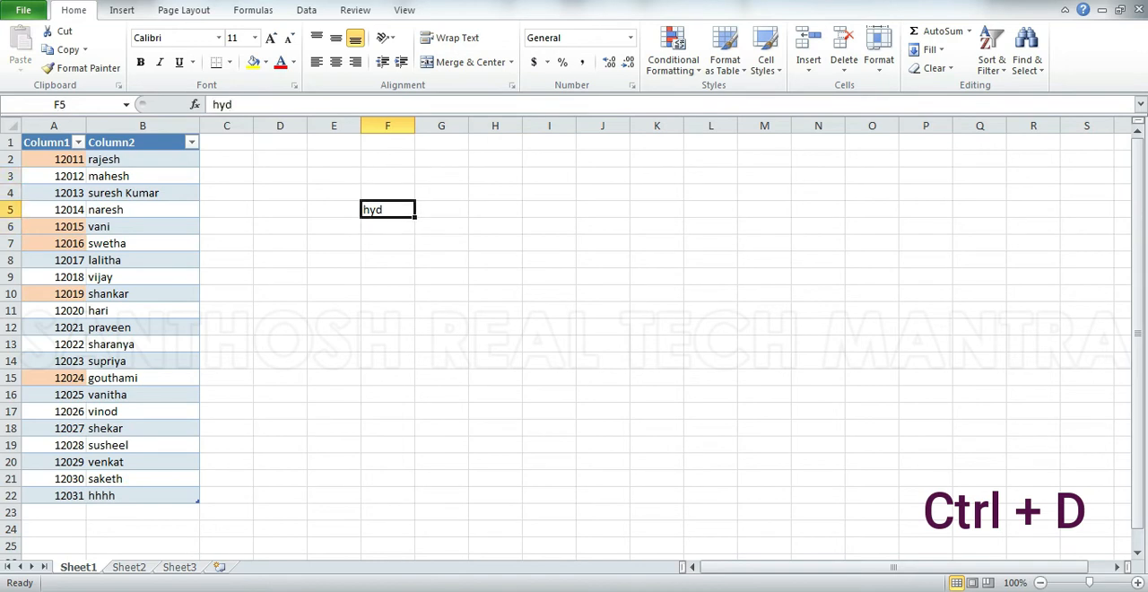
key("ctrl+c")
key("Down")
key("ctrl+v")
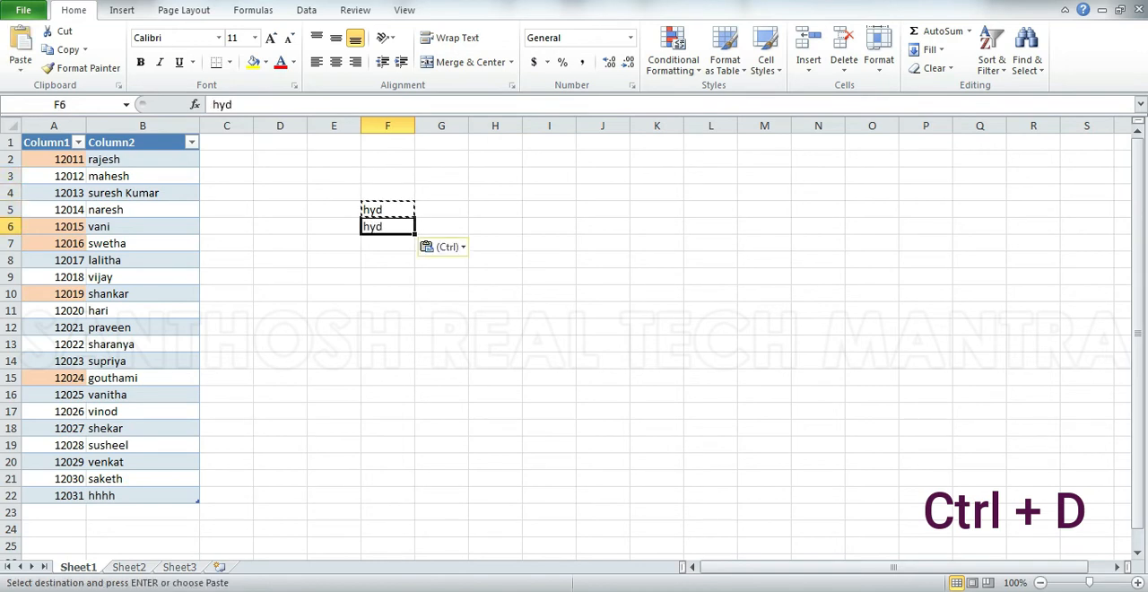
key("Escape")
key("Down")
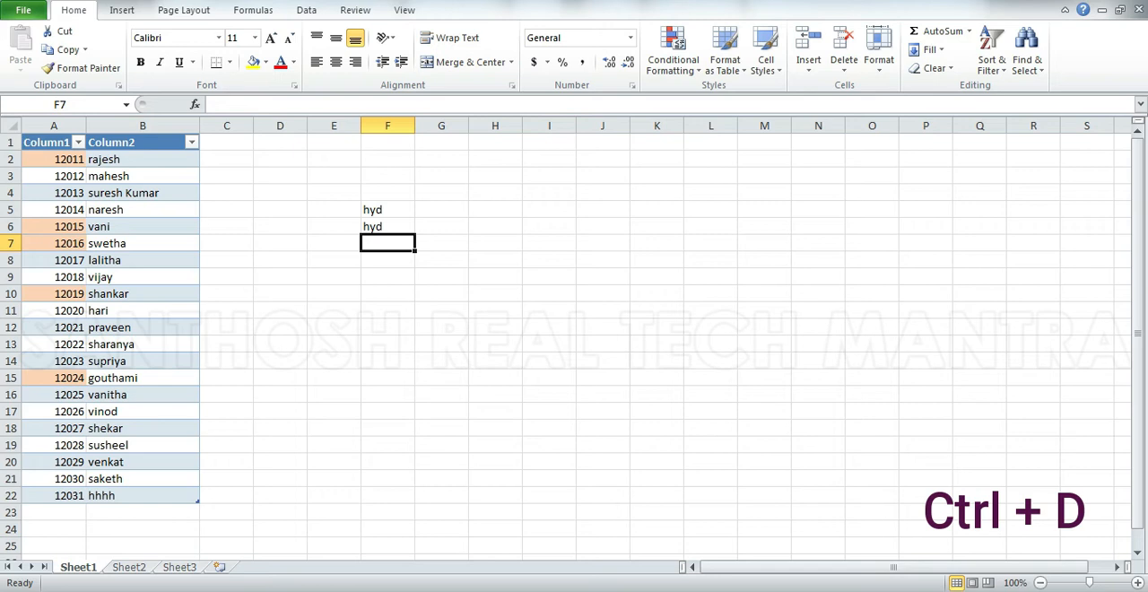
Fill "hyd" down column F cell by cell from F7 through F11, and select F12.
key("ctrl+d")
key("Down")
key("ctrl+d")
key("Down")
key("ctrl+d")
key("Down")
key("ctrl+d")
key("Down")
key("ctrl+d")
key("Down")
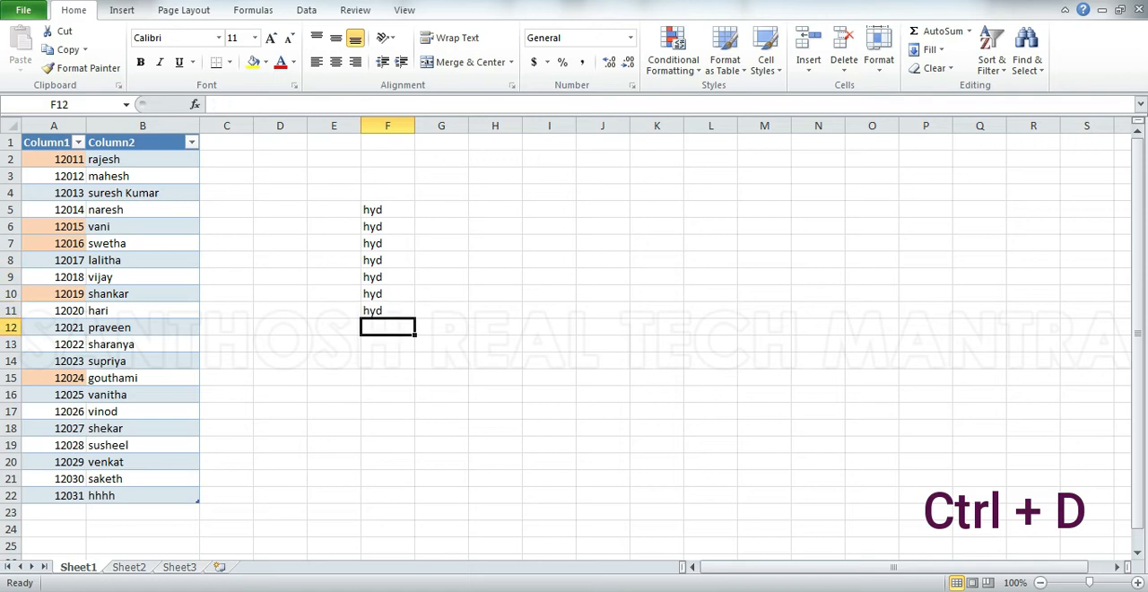
Fill "hyd" from F11 rightward along row 11, cell by cell from G11 through K11.
key("Up")
key("Down")
key("Up")
key("Right")
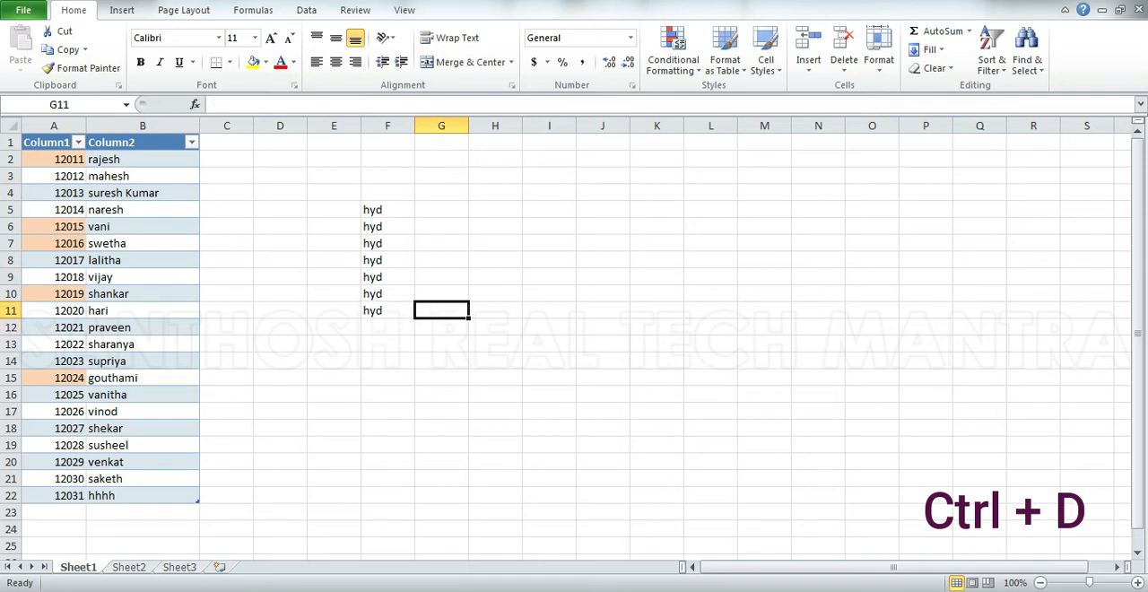
key("ctrl+r")
key("Right")
key("ctrl+r")
key("Right")
key("ctrl+r")
key("Right")
key("ctrl+r")
key("Right")
key("ctrl+r")
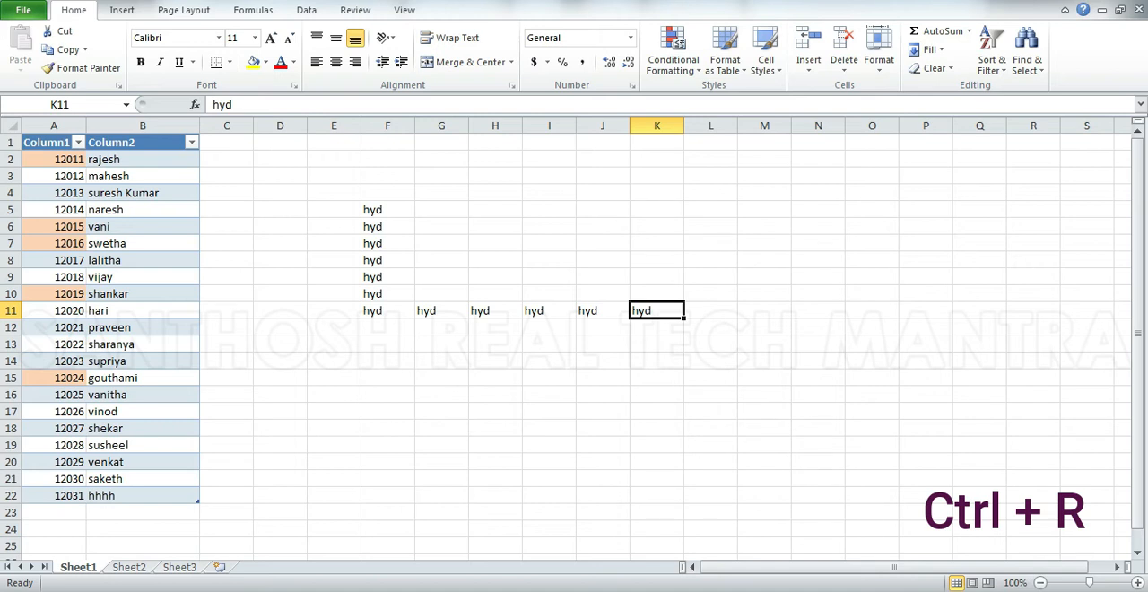
Clear all the "hyd" entries in row 11 and column F, and select F6.
key("Left")
key("Right")
key("shift+Left")
key("shift+Left")
key("shift+Left")
key("shift+Left")
key("shift+Left")
key("shift+Right")
key("Delete")
key("Left")
key("Left")
key("Left")
key("Left")
key("Left")
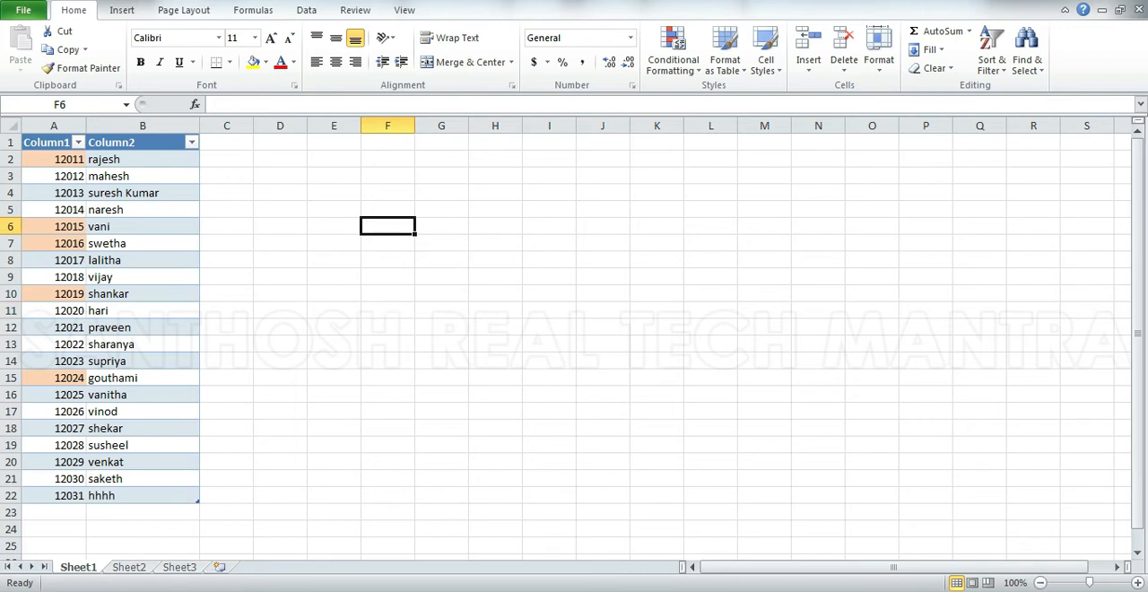
Use Go To to jump to cell S25, and jump back to A1 the same way.
key("ctrl+g")
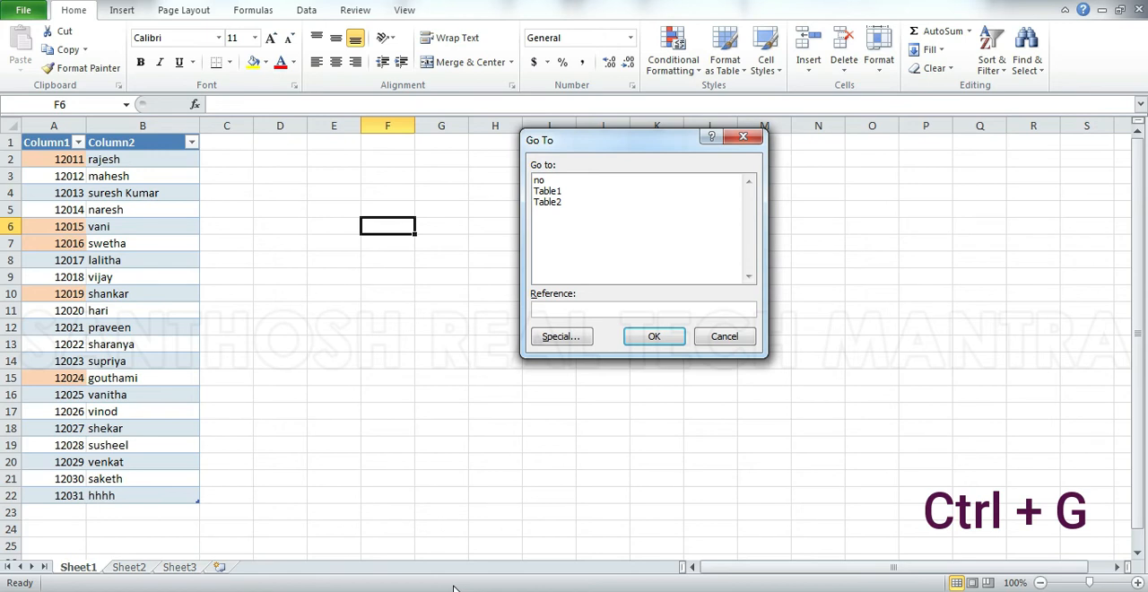
type("s25")
key("Return")
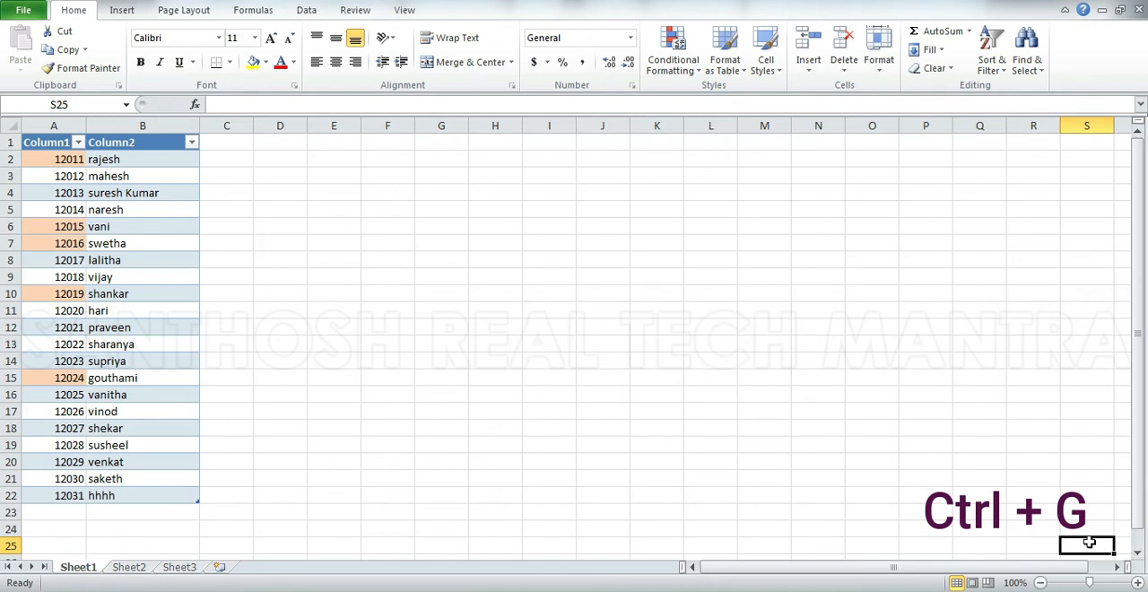
key("ctrl+g")
type("a1")
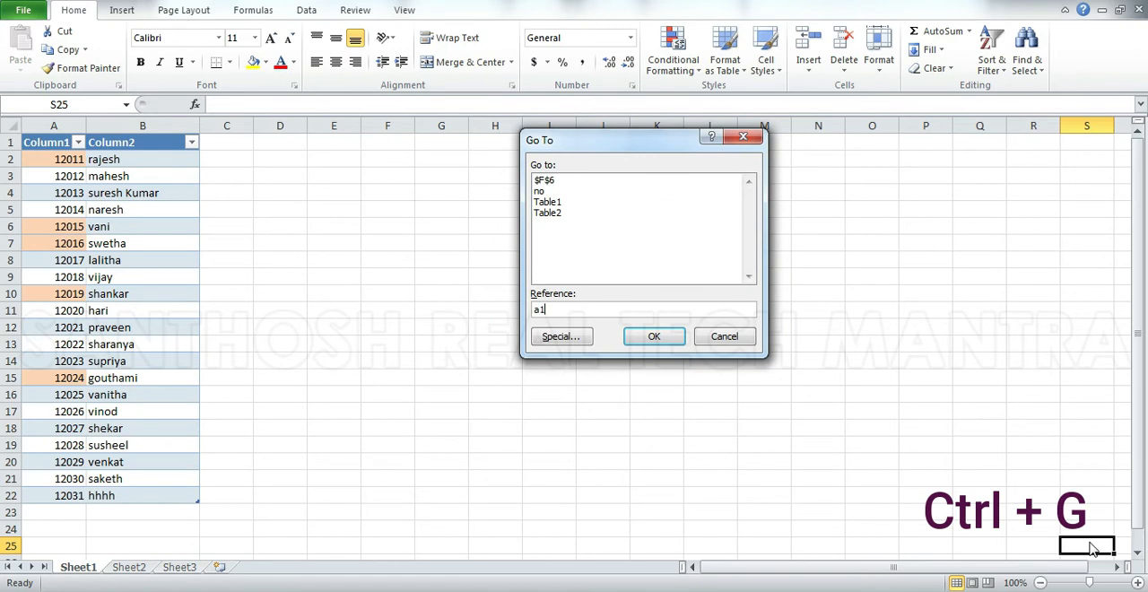
key("Return")
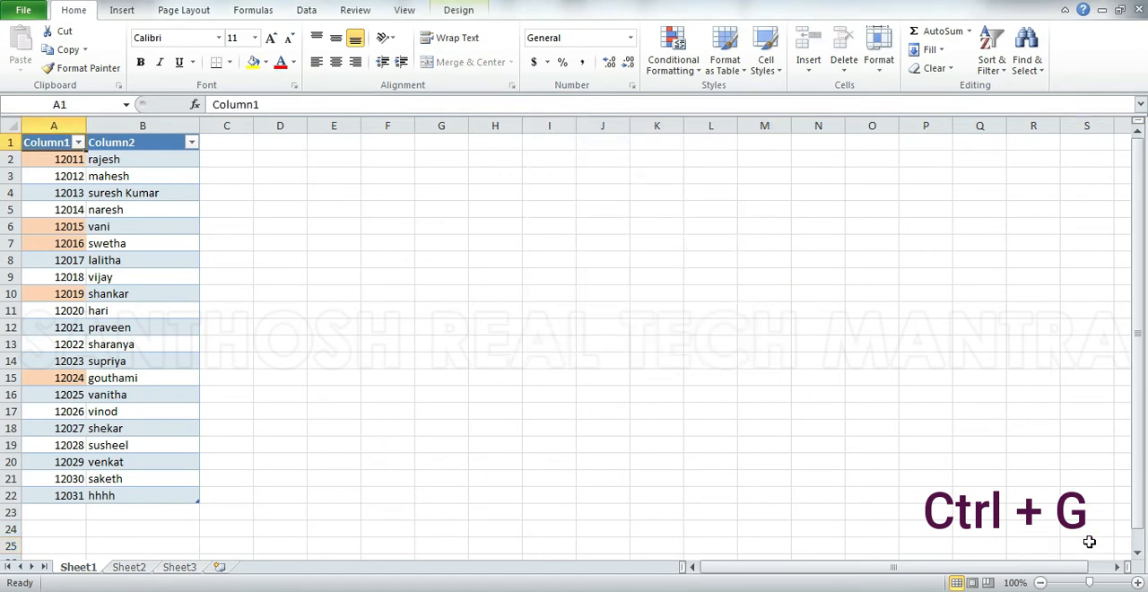
Search the sheet for 12028 with Find, and close the search dialog.
key("ctrl+f")
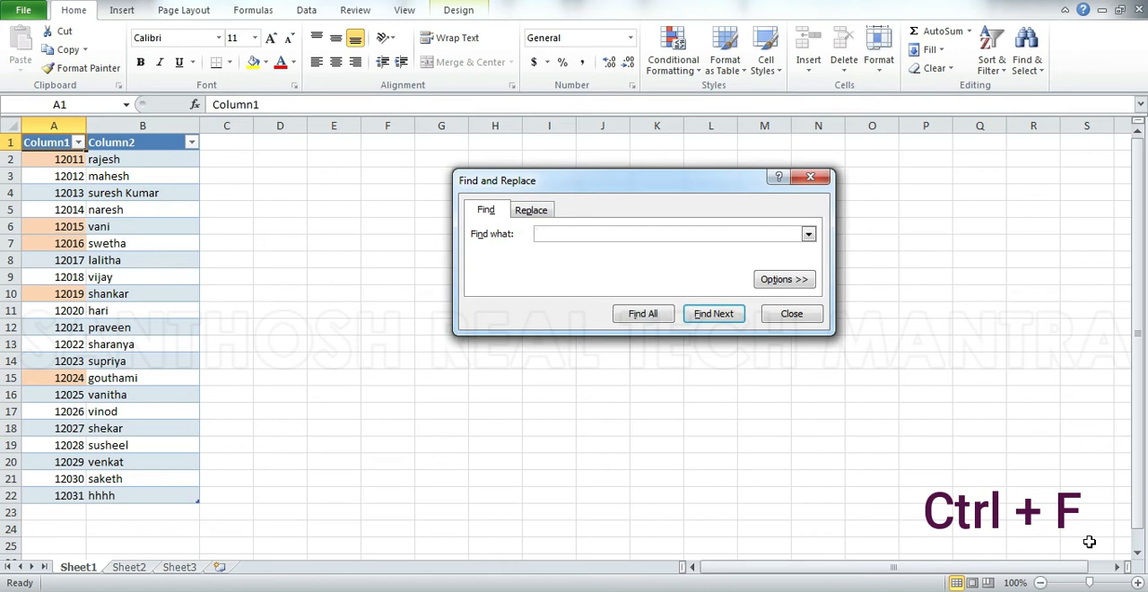
type("12028")
key("Return")
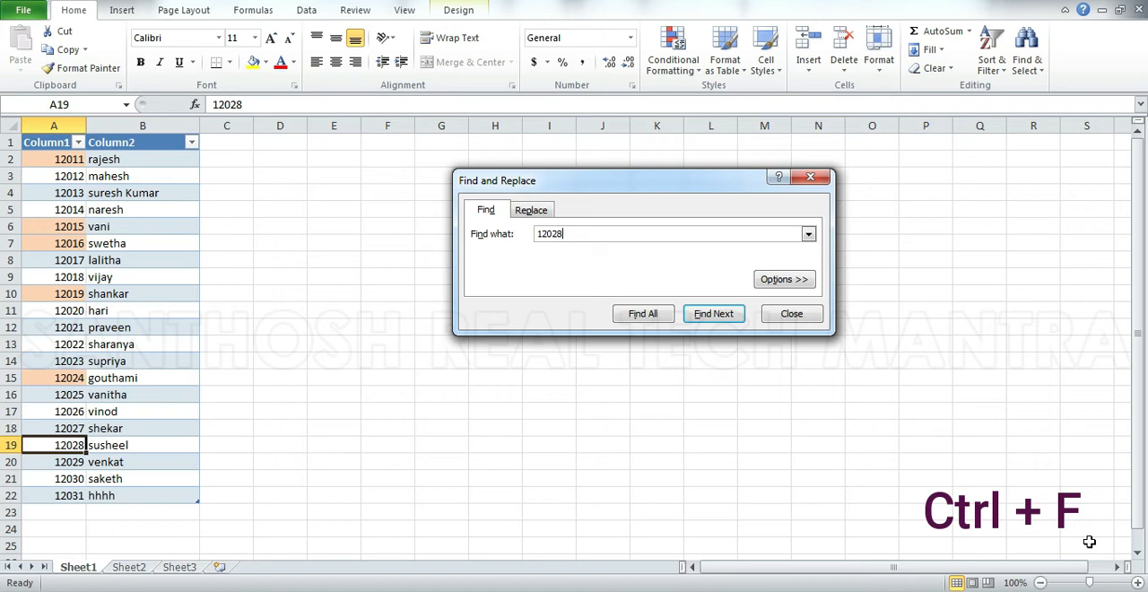
left_click(804, 313)
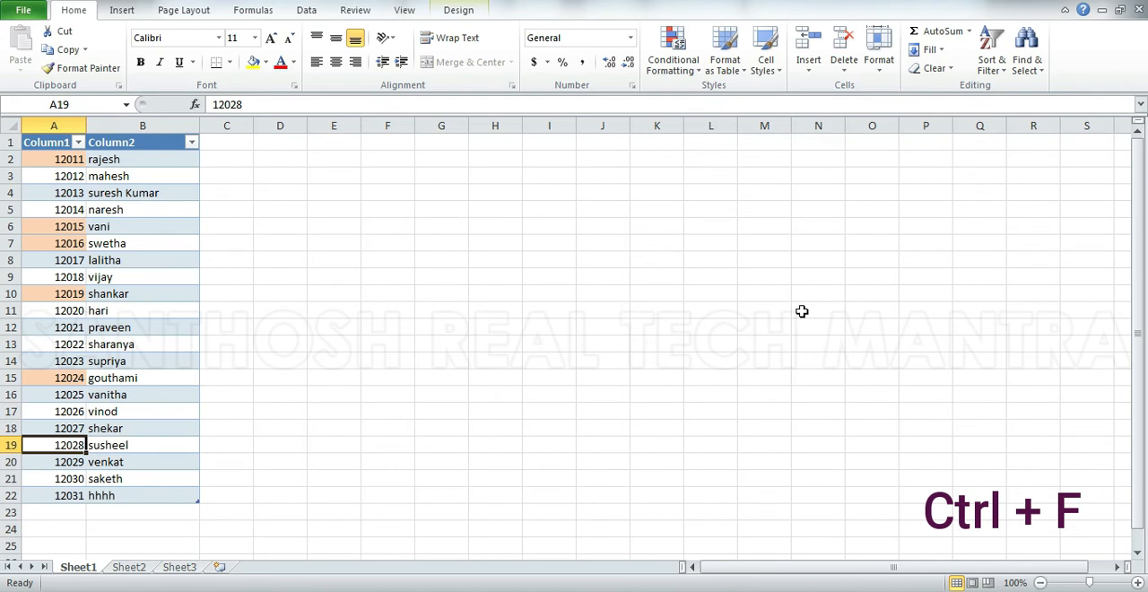
Start a find-and-replace and locate the first name listed beside ID 12026.
key("ctrl+h")
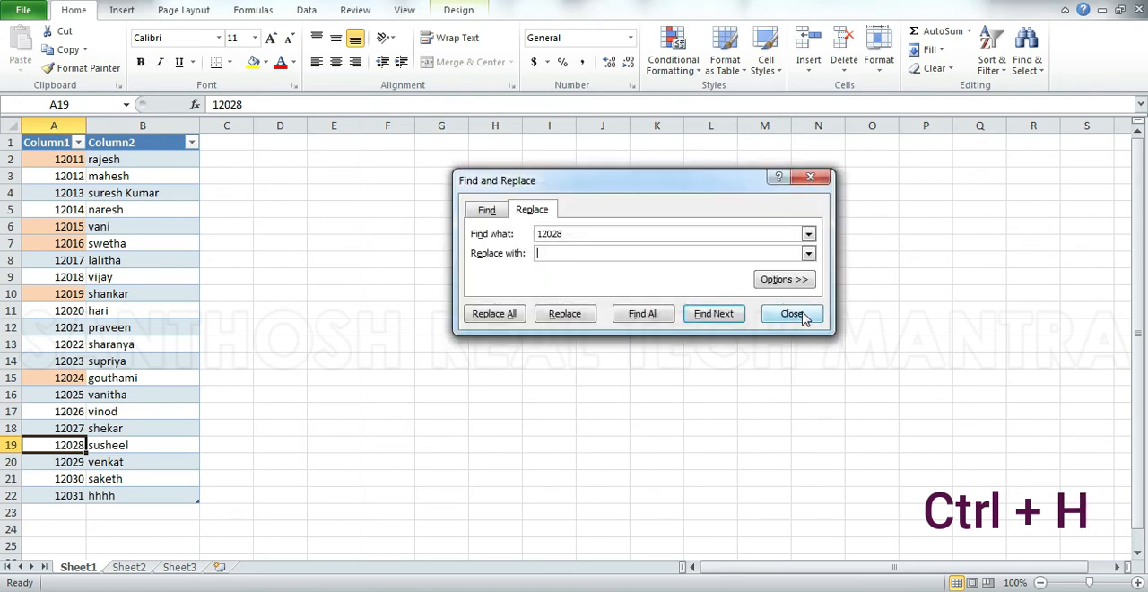
double_click(579, 233)
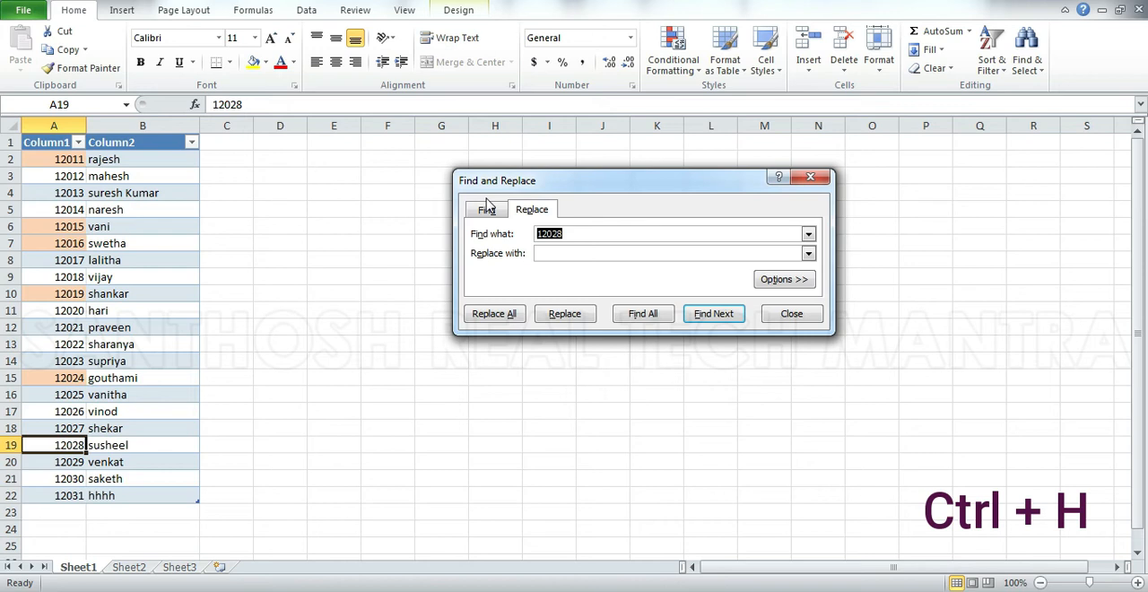
type("vindo")
key("shift+Tab")
type("vinod")
key("Return")
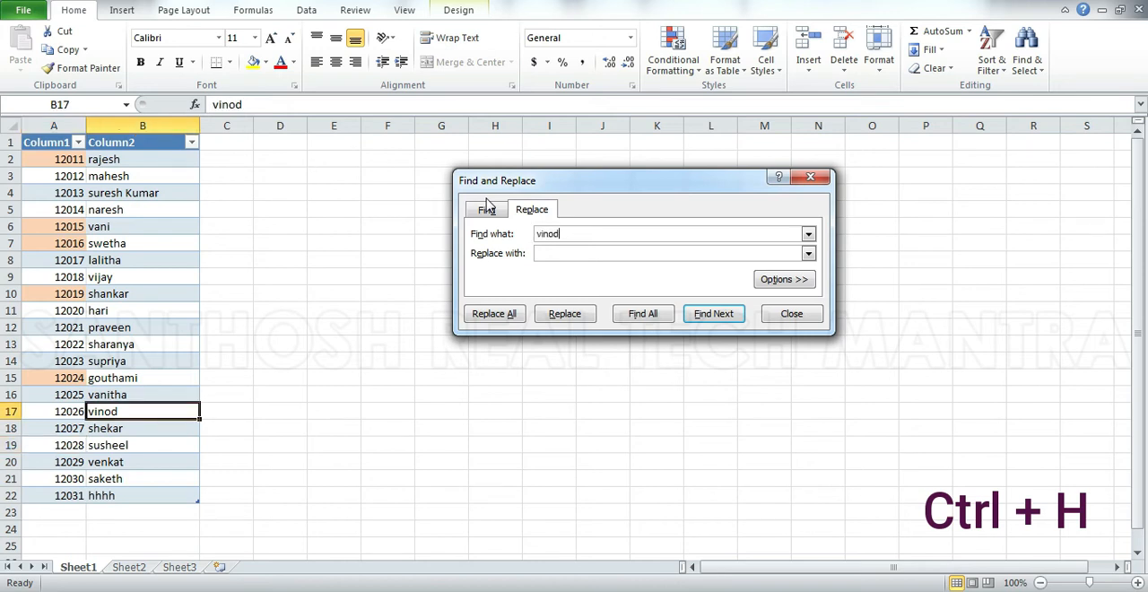
Replace the located name in B17 with the same name plus a lowercase surname, and close the replace dialog.
left_click(690, 252)
left_click(574, 318)
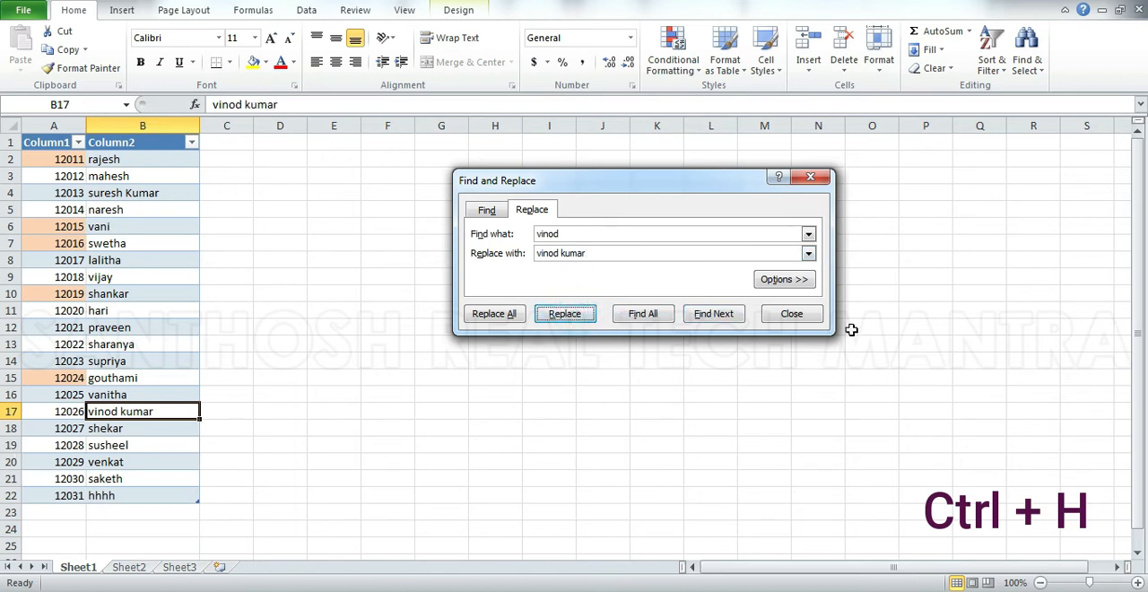
left_click(814, 319)
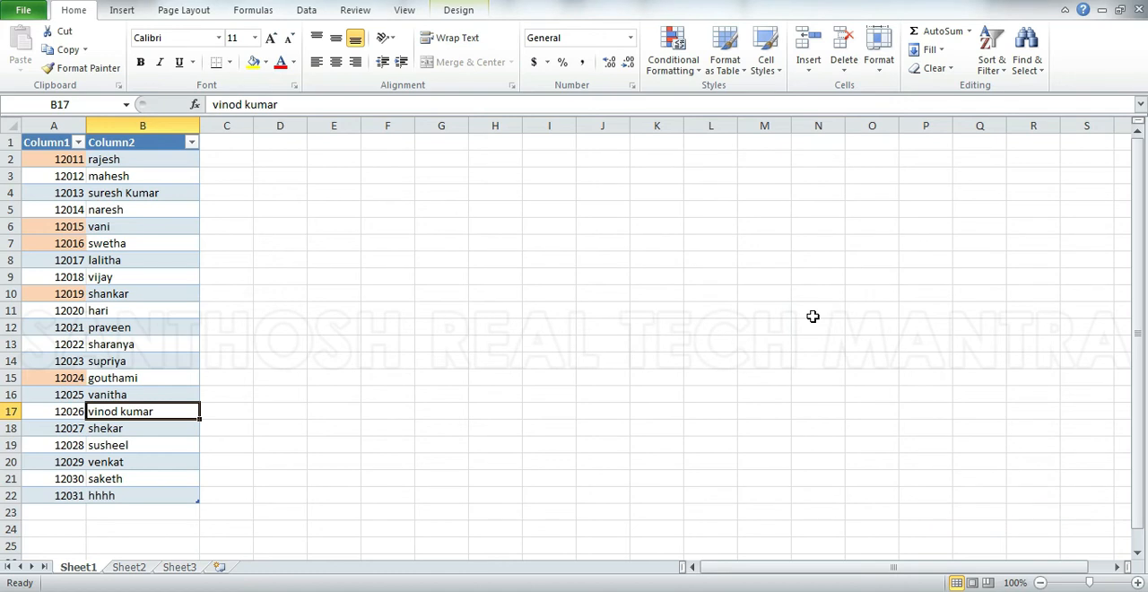
Open Format Cells for B17, review the alignment, font and border settings, and close it without changes.
key("ctrl+1")
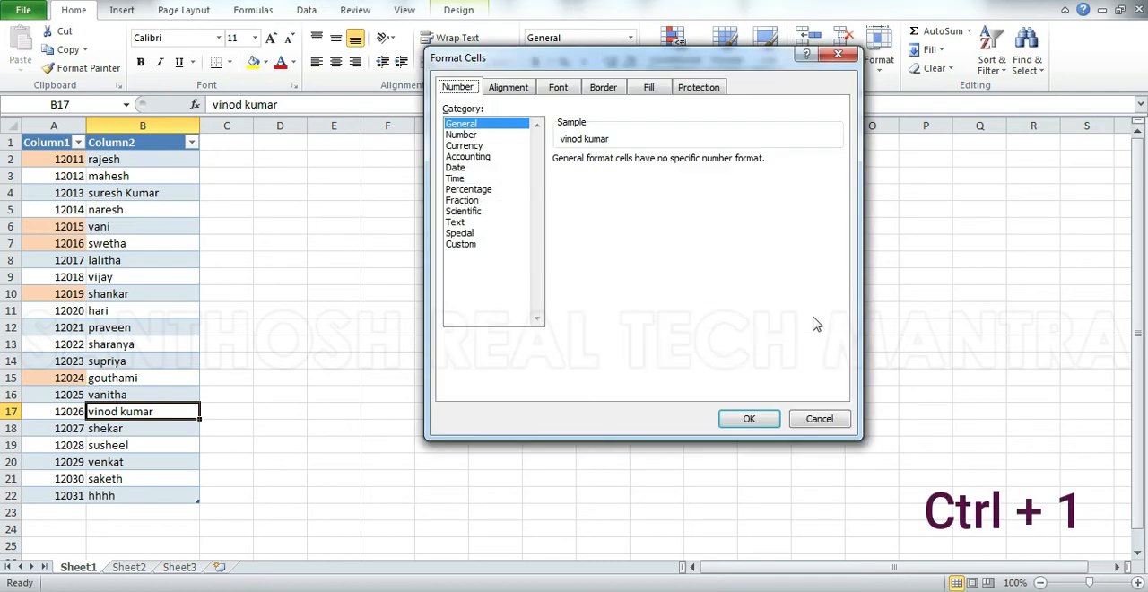
left_click(508, 93)
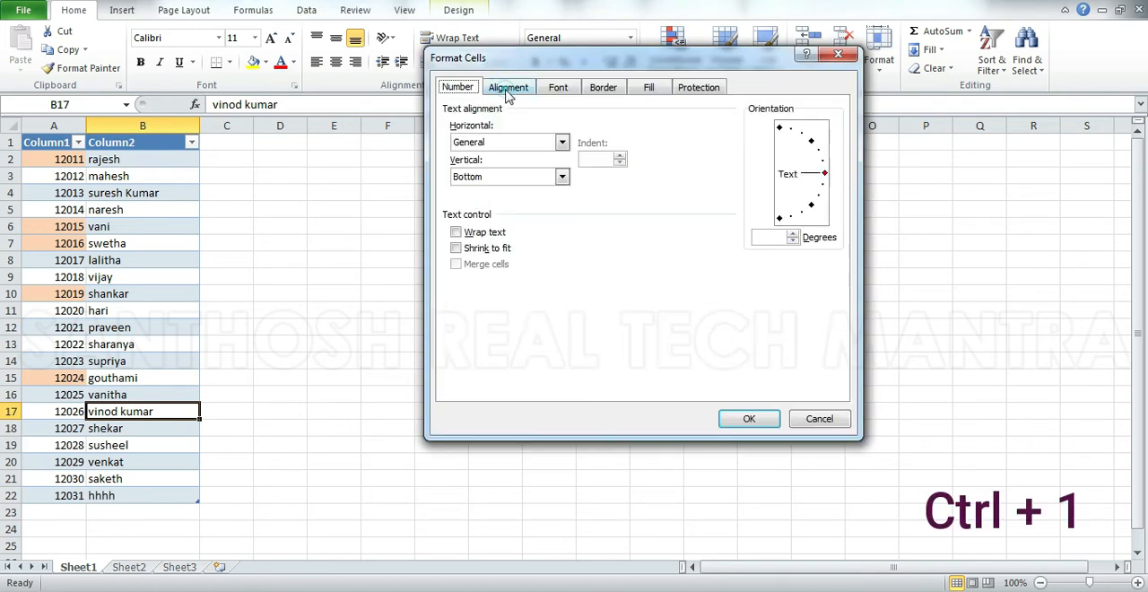
left_click(551, 90)
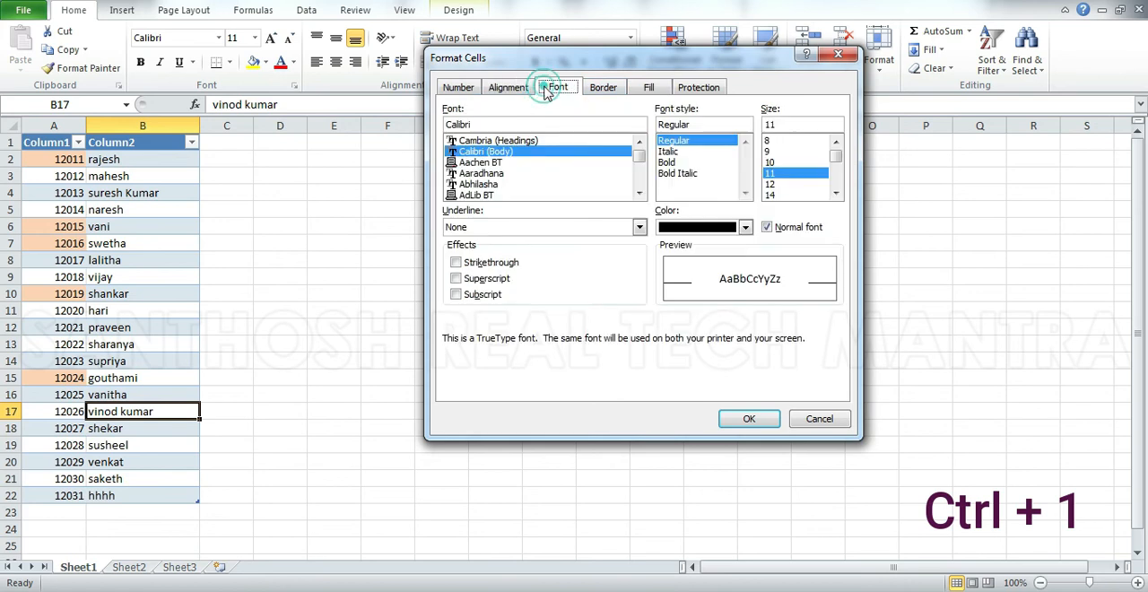
left_click(615, 92)
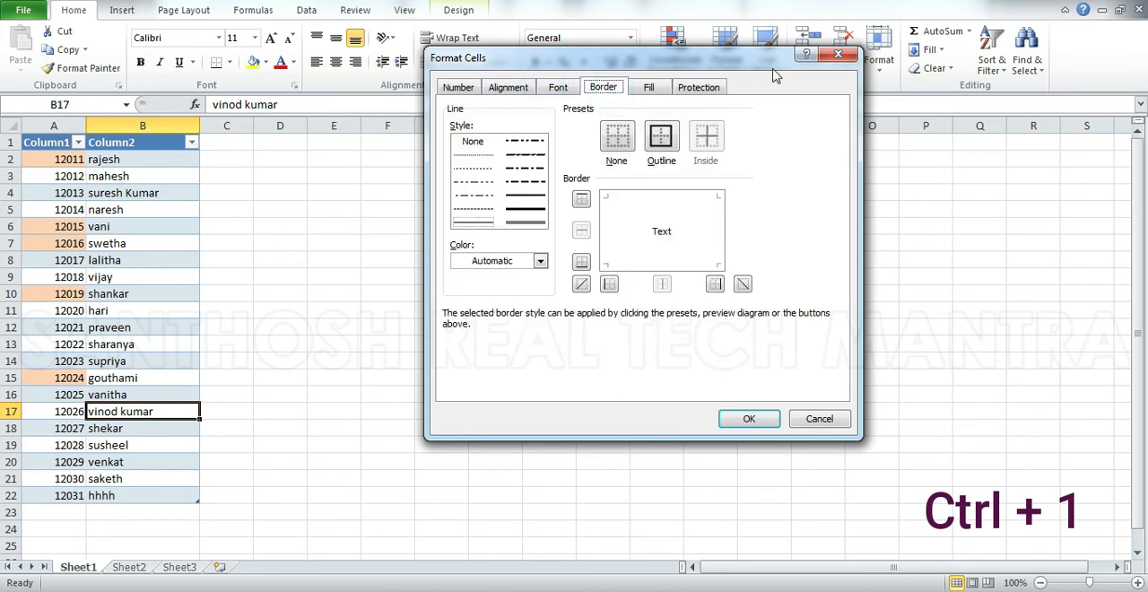
left_click(837, 55)
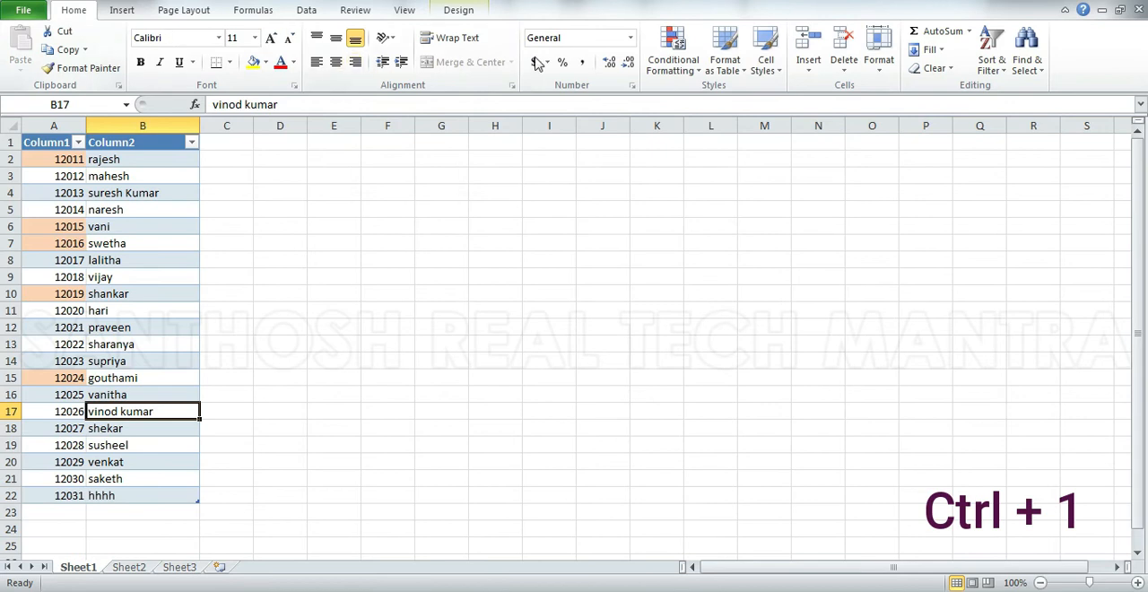
Reopen Format Cells for B17 to view the number formats, dismiss it, and select the empty cell F9.
left_click(632, 87)
left_click(821, 418)
key("ctrl+1")
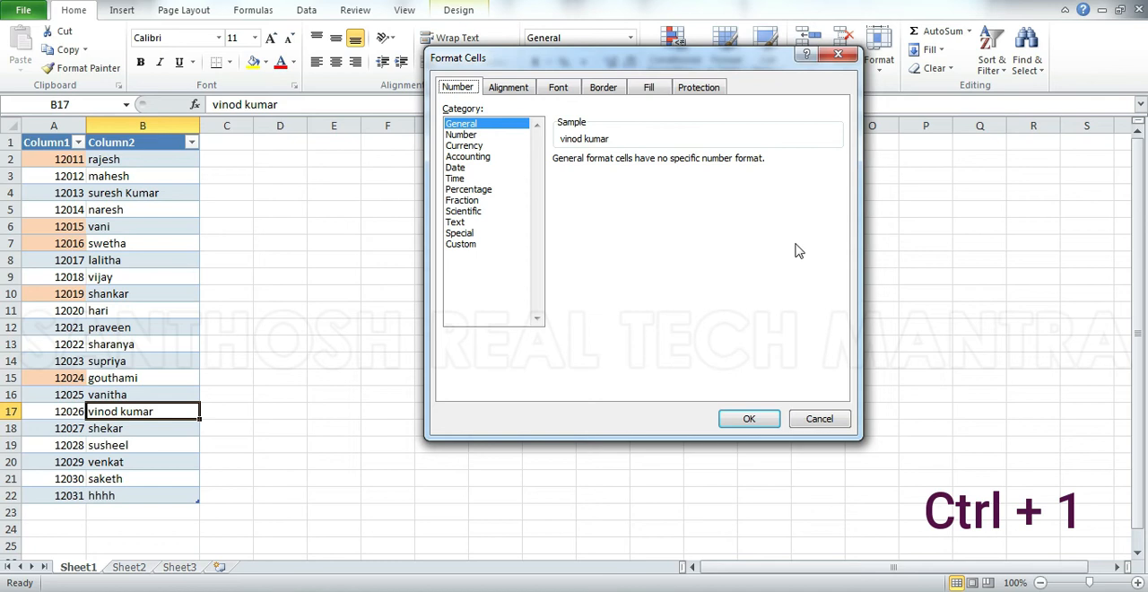
key("Escape")
left_click(389, 279)
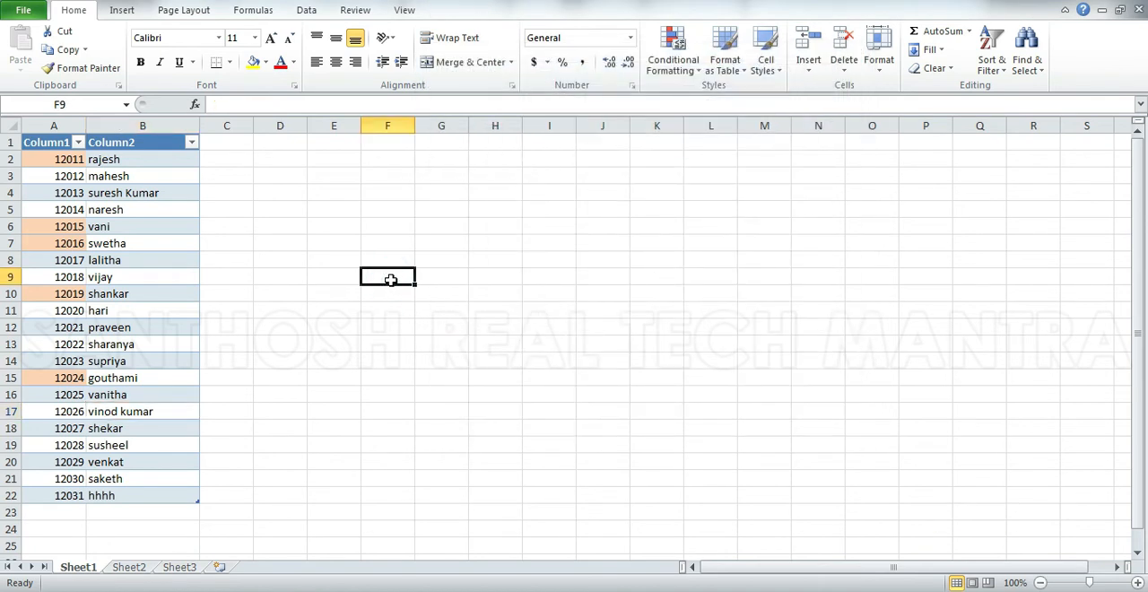
Enter a person's long full name in the empty cell B31 below the table.
scroll(390, 280, "down", 6)
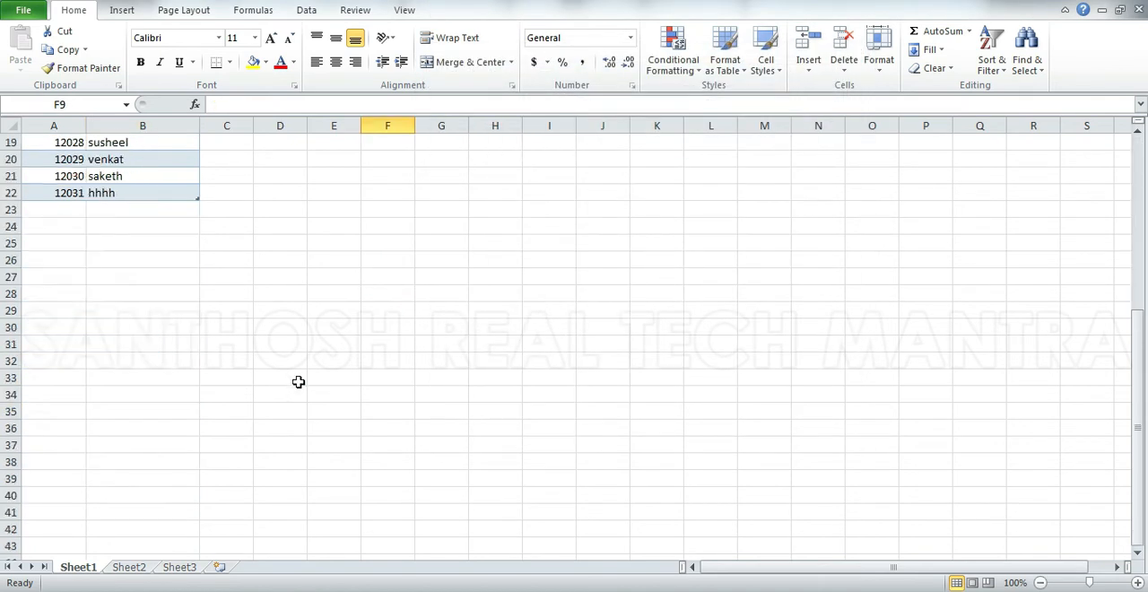
left_click(120, 349)
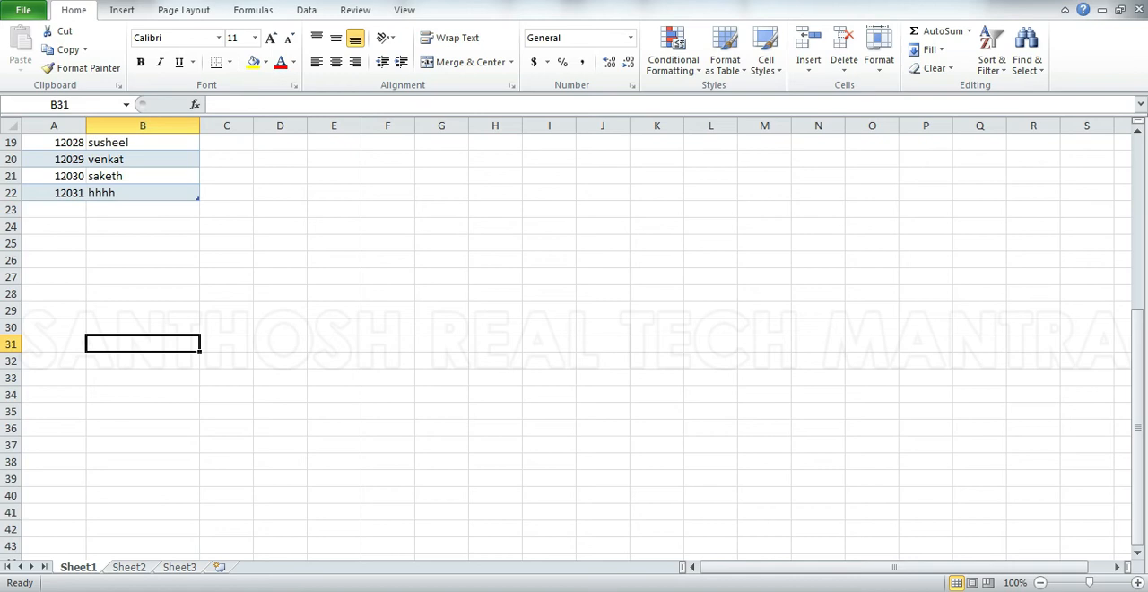
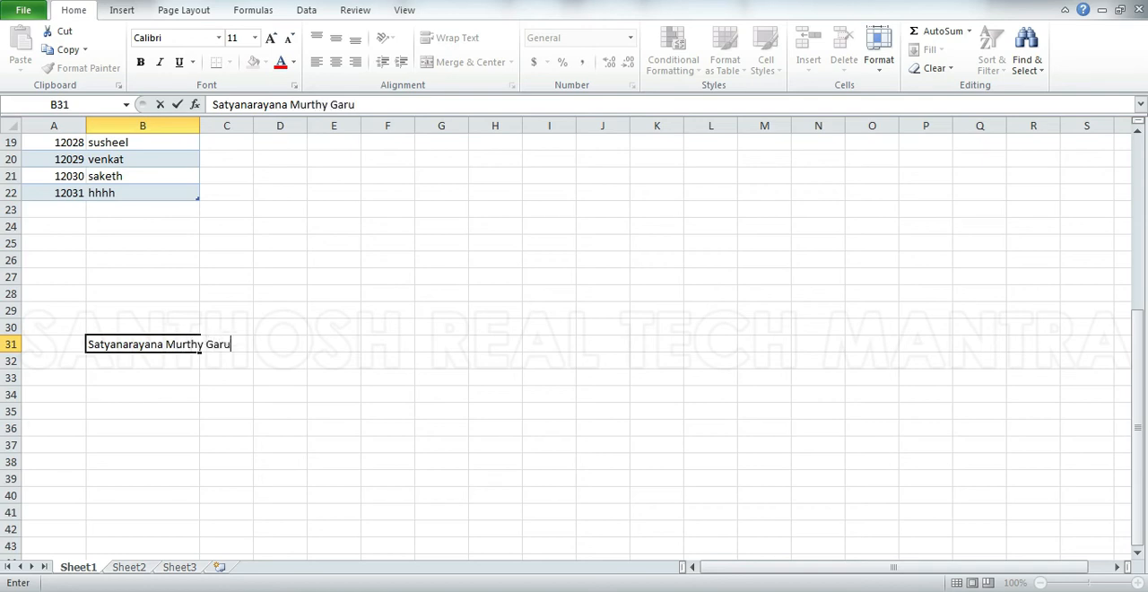
key("Return")
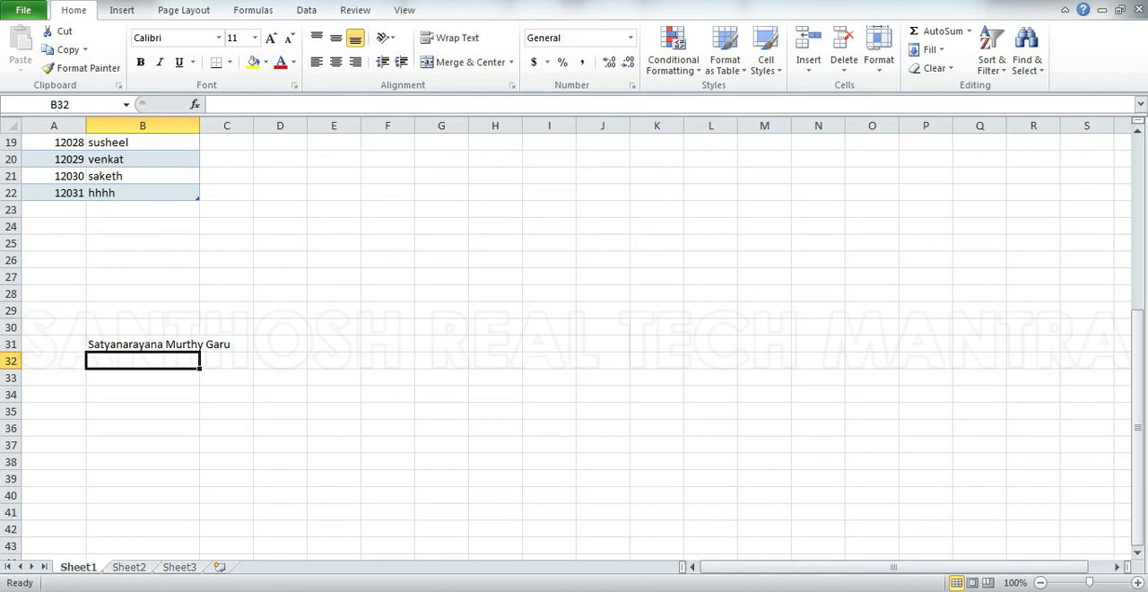
Enter "dfhkj" in C31 beside the long name, clear it again, and reselect B31.
key("Up")
key("Right")
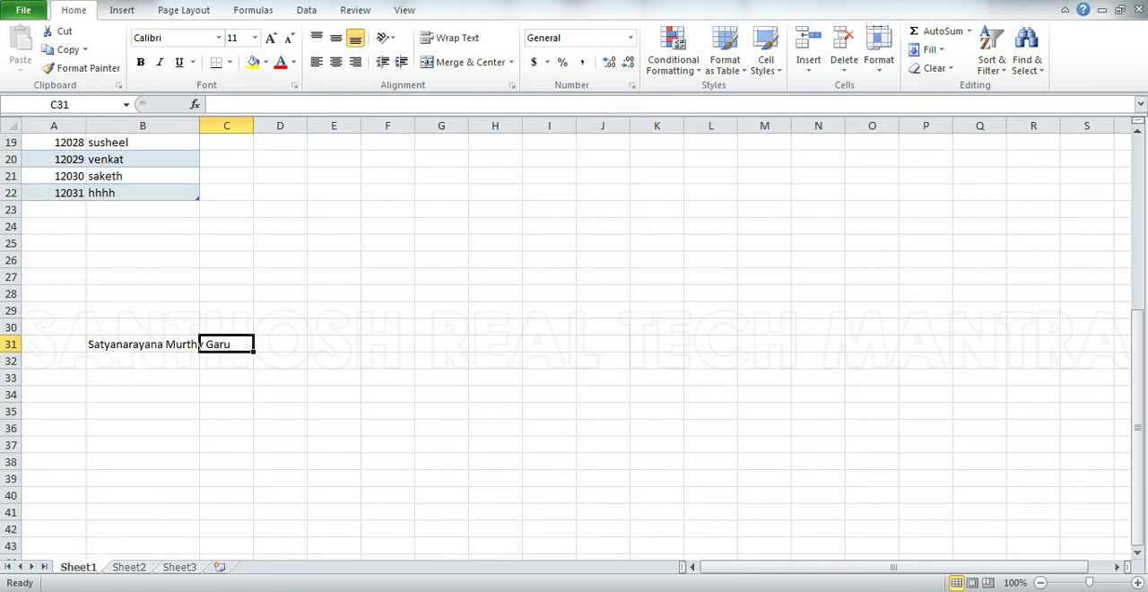
type("dfhkj")
key("Right")
key("Left")
key("Delete")
key("Left")
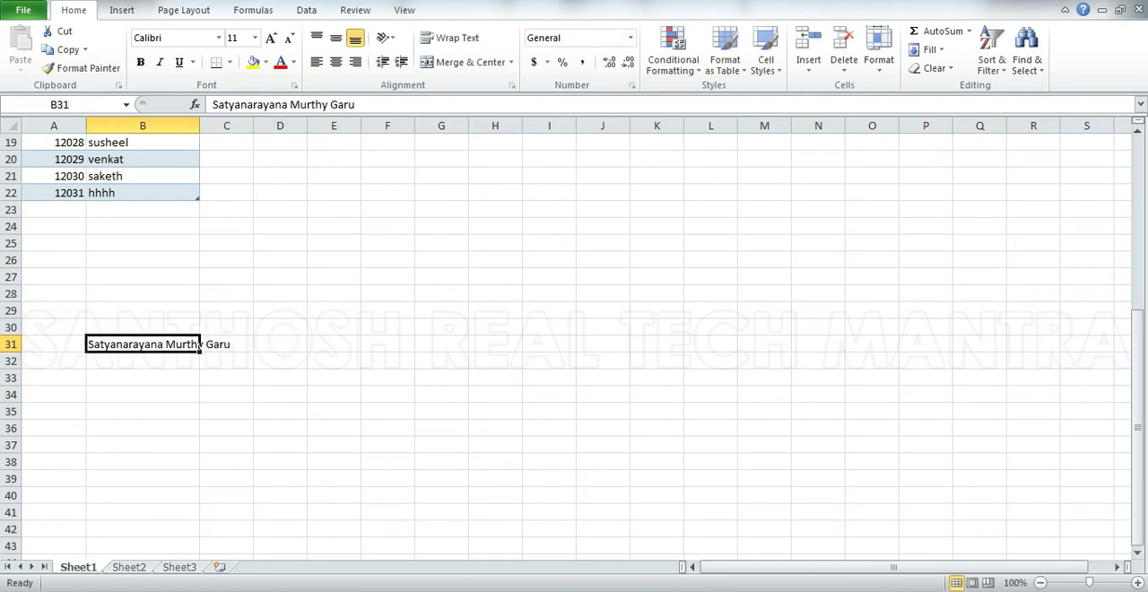
Turn on Wrap text for B31 through Format Cells, and clear the name from the cell, ending on B30.
key("ctrl+1")
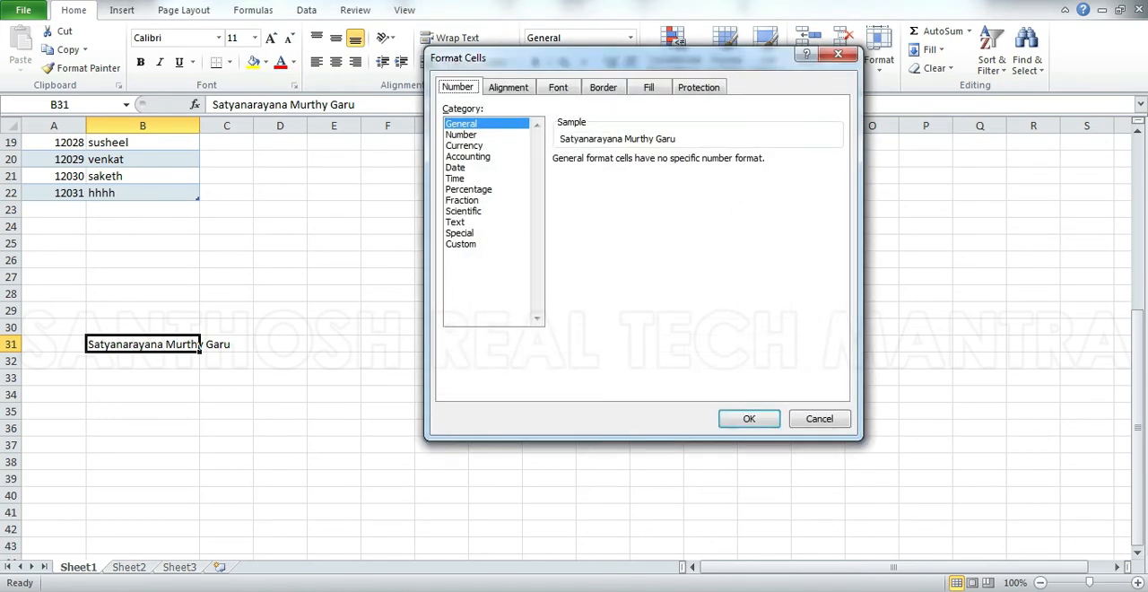
left_click(516, 88)
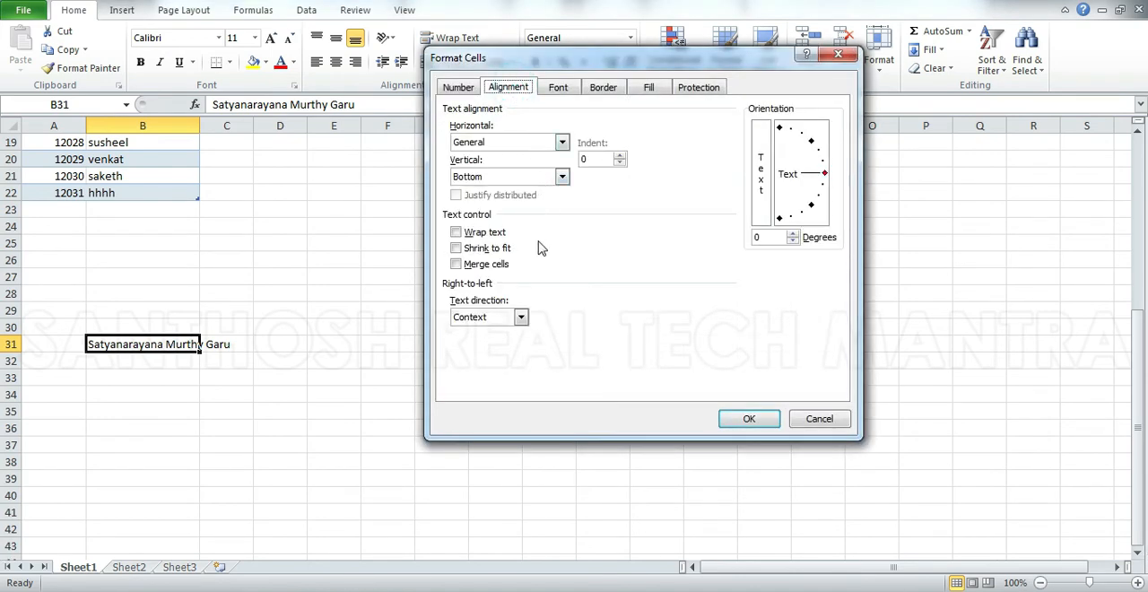
left_click(500, 237)
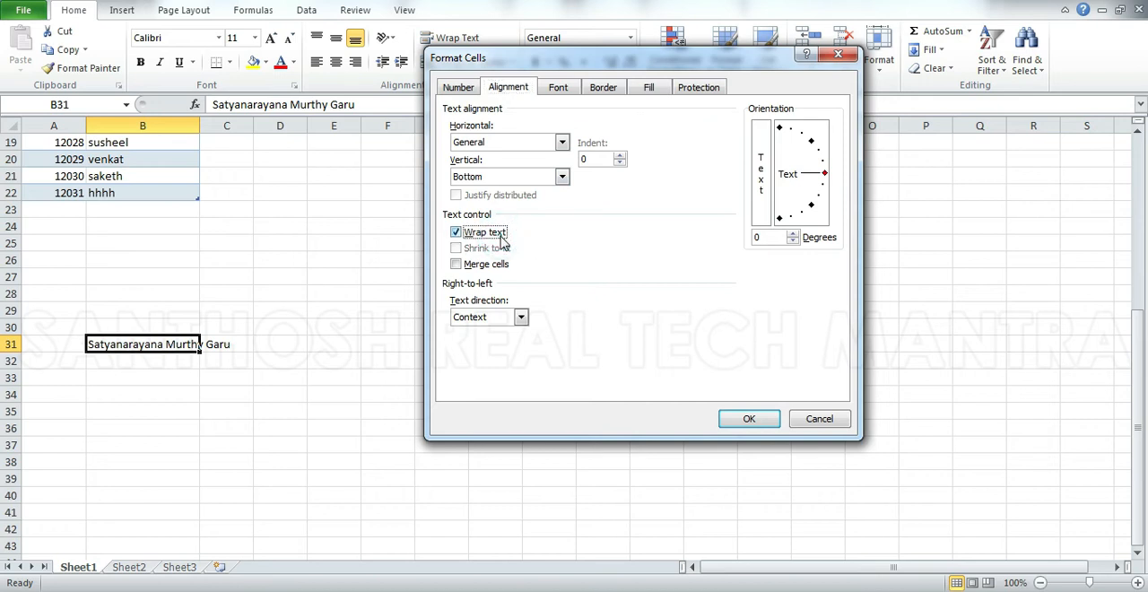
left_click(738, 420)
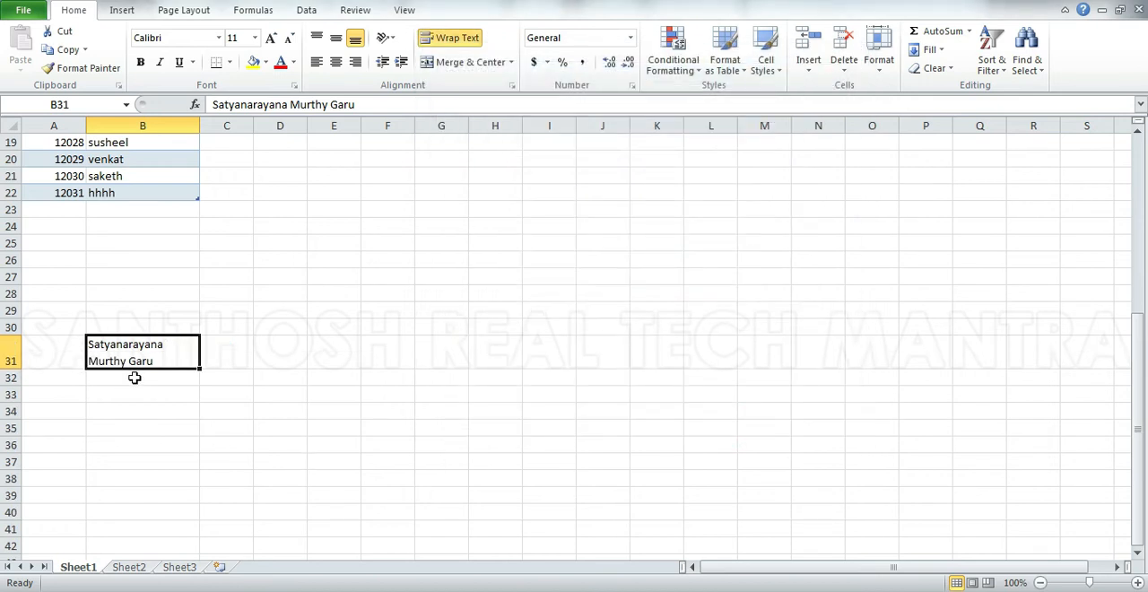
key("Delete")
key("Up")
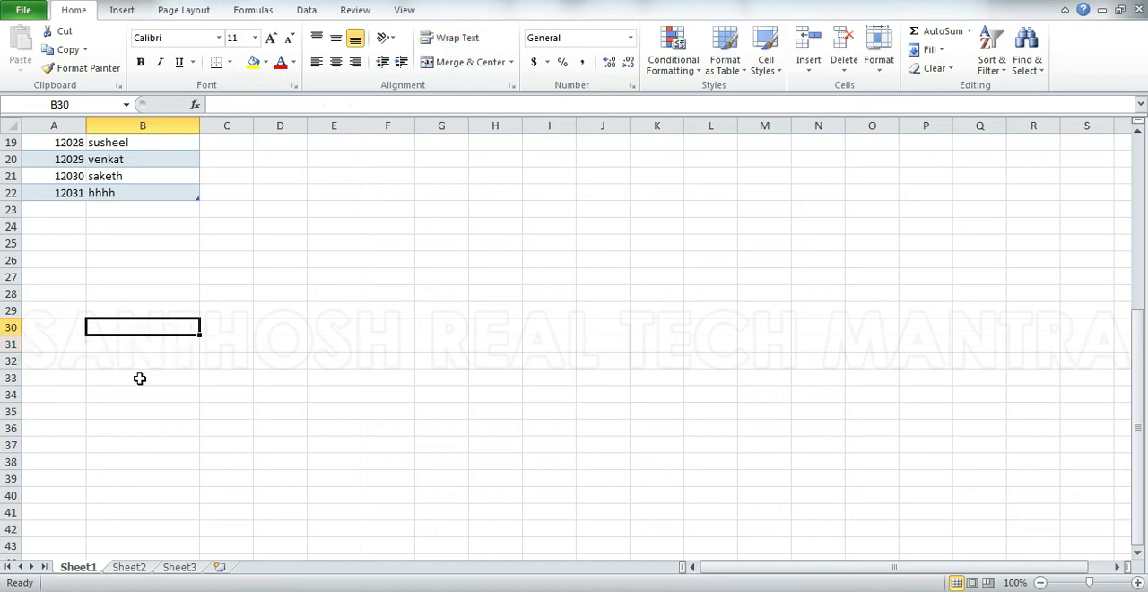
Enter a person's long full name in the empty cell B30 below the table.
key("Down")
key("Up")
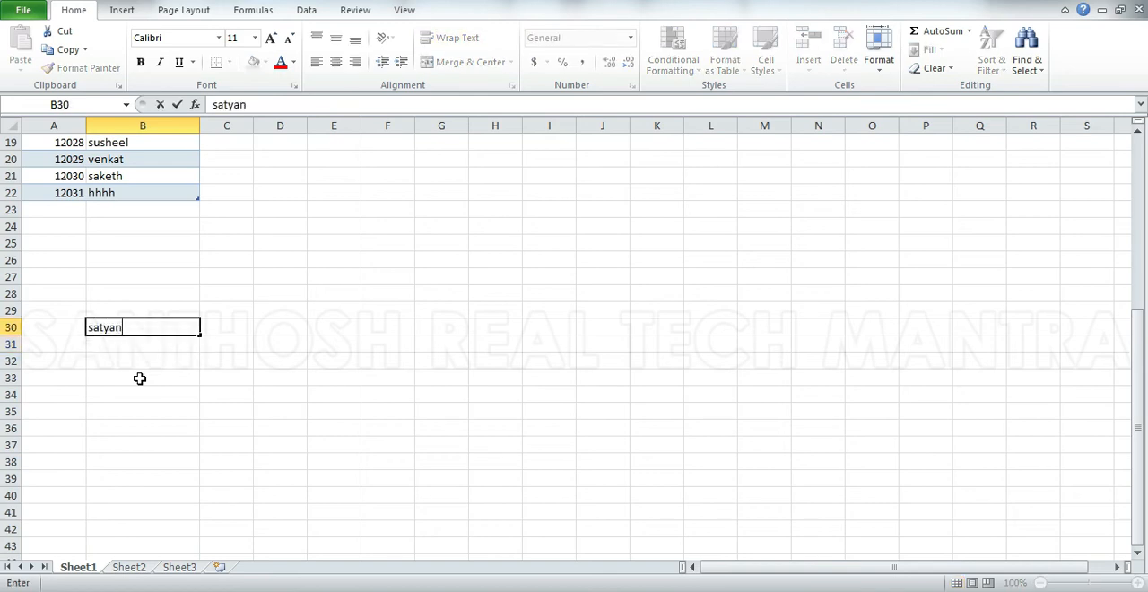
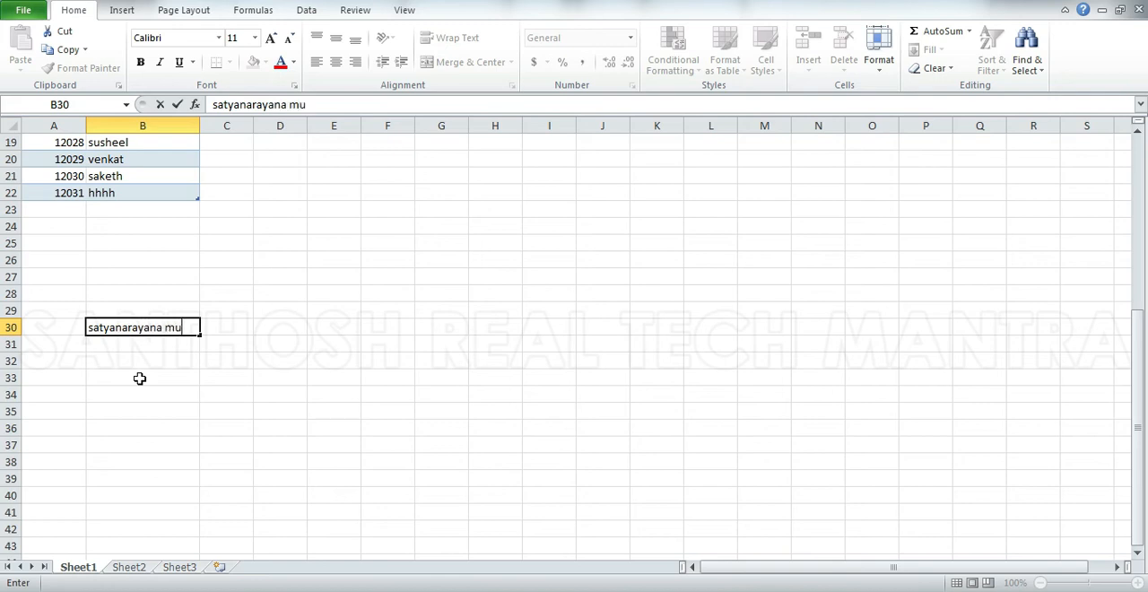
key("Return")
Edit B30 to add "garu" on a new line within the cell, after the name.
key("Up")
key("F2")
key("alt+Return")
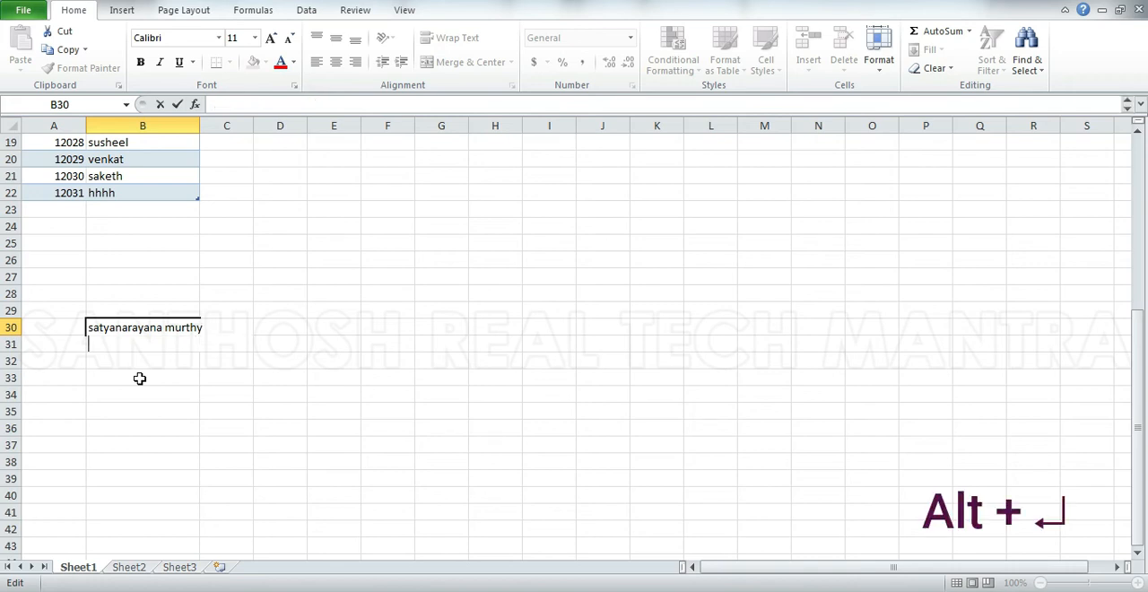
type("garu")
key("Return")
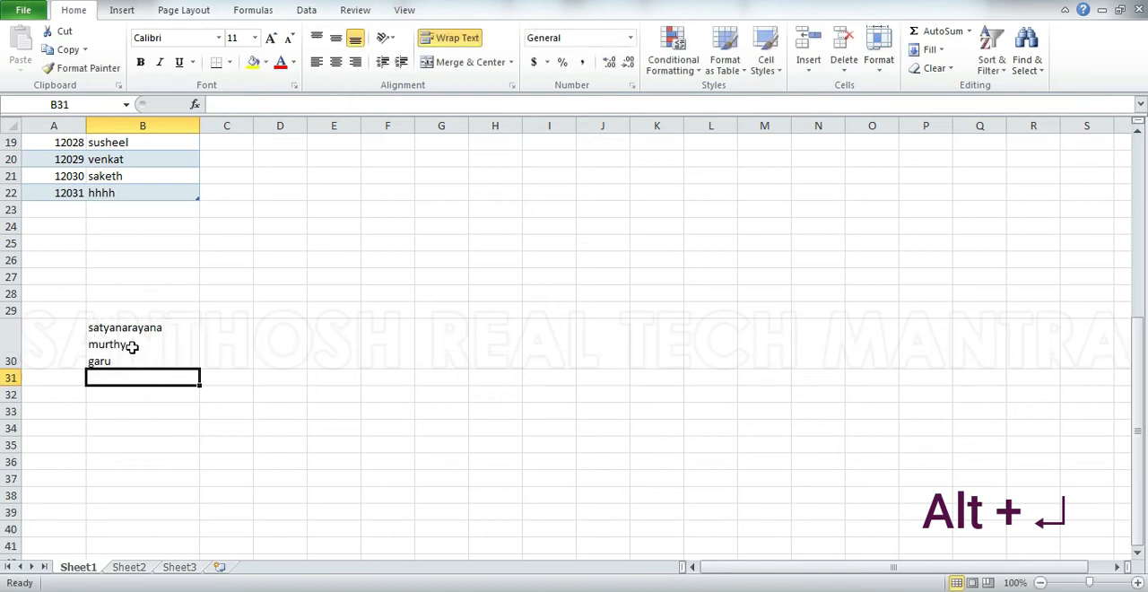
Remove the line break before "garu" in B30.
double_click(135, 343)
key("Delete")
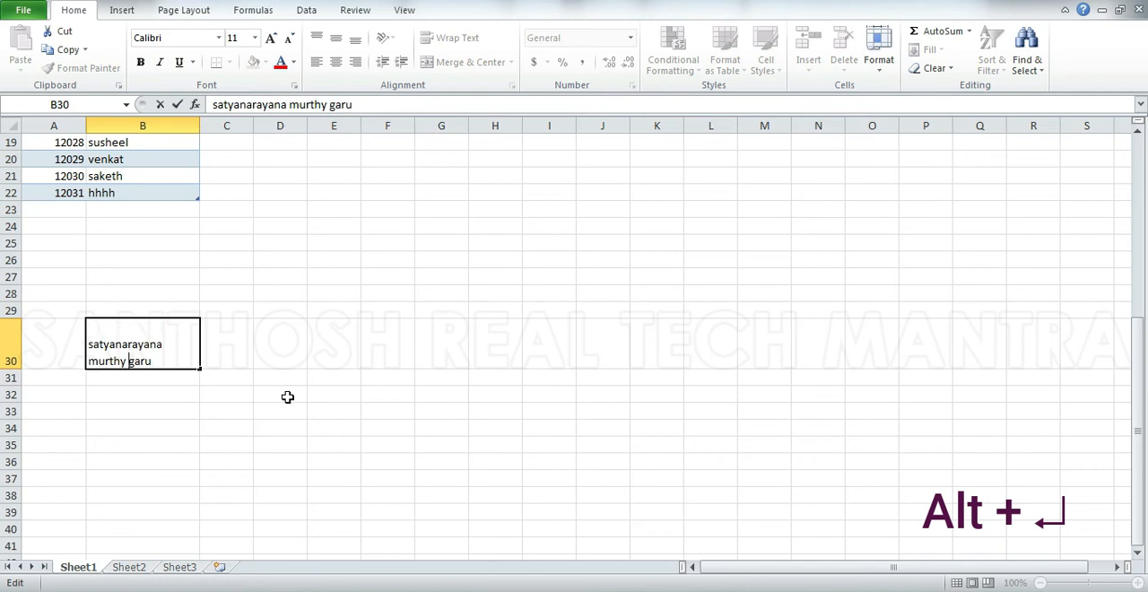
key("Return")
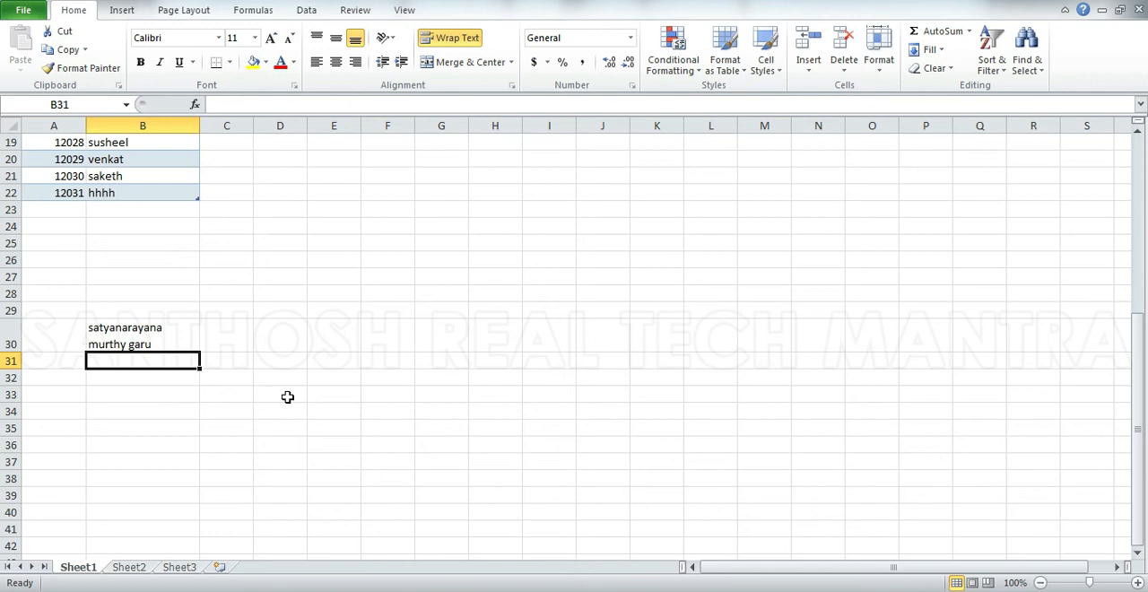
View the print preview of the sheet twice, returning to the worksheet each time.
key("ctrl+F2")
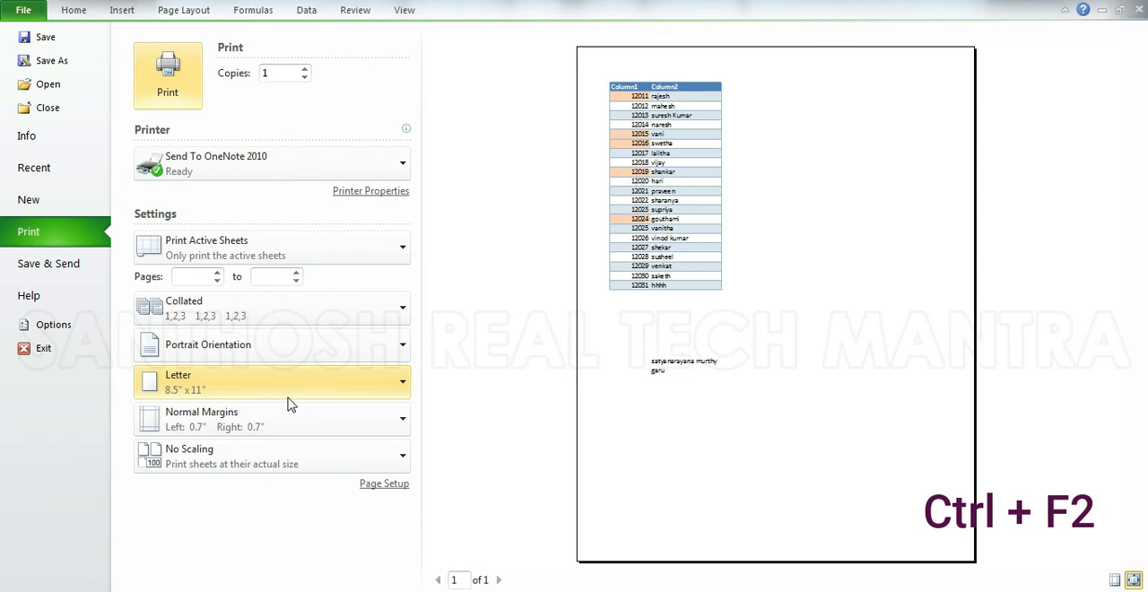
key("Escape")
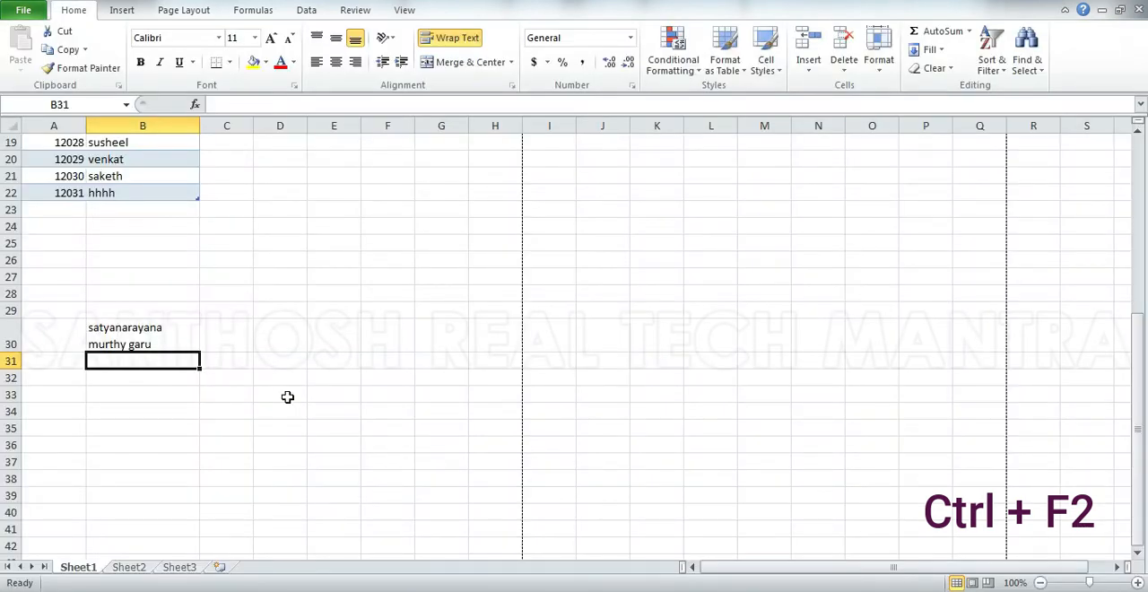
key("ctrl+F2")
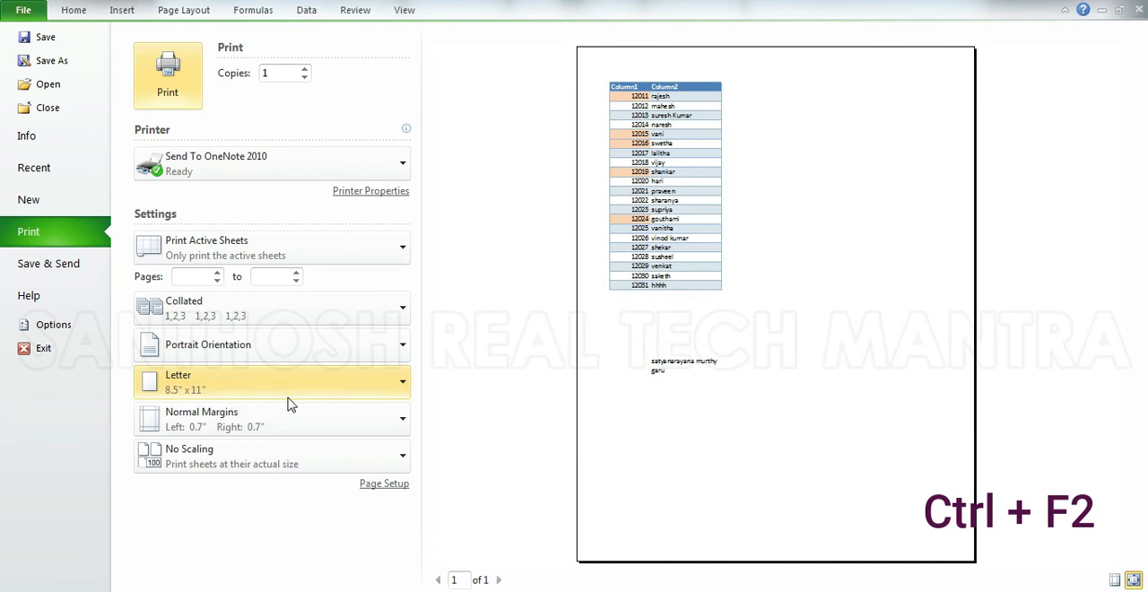
key("Escape")
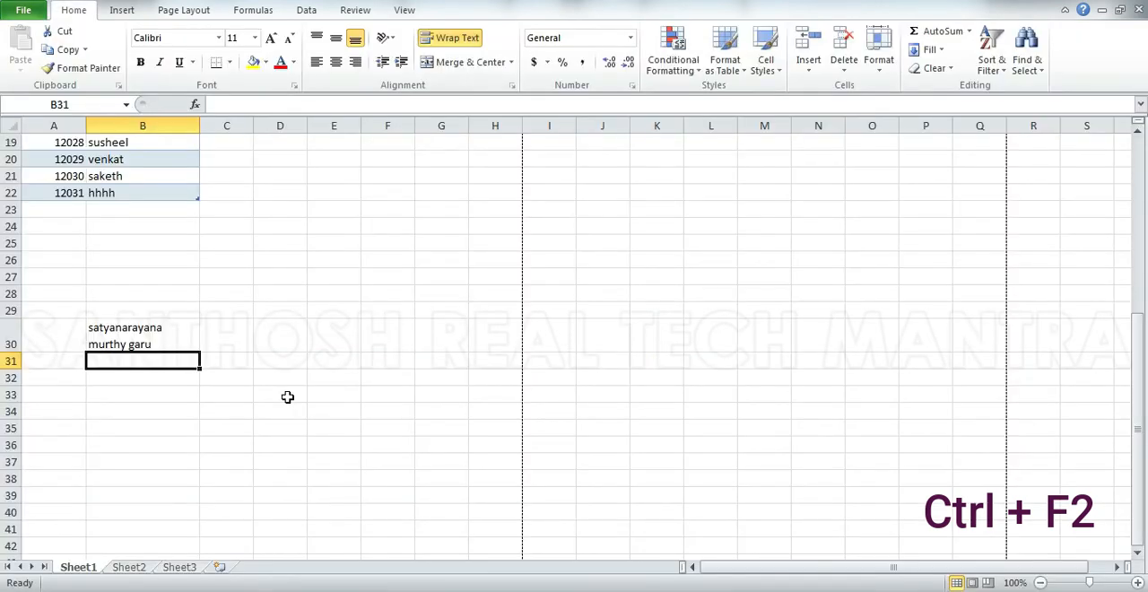
Jump up to the Column2 header in B1, select B1:B22, and reduce the selection to B1 again.
key("ctrl+Up")
key("ctrl+Up")
key("ctrl+Up")
key("ctrl+shift+Down")
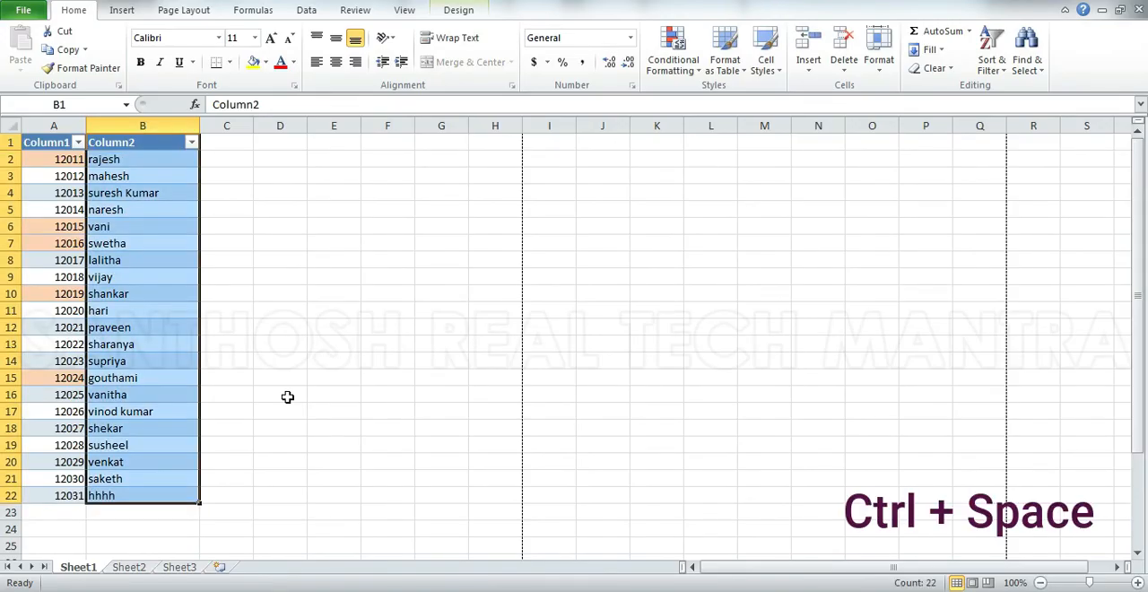
key("Left")
key("Right")
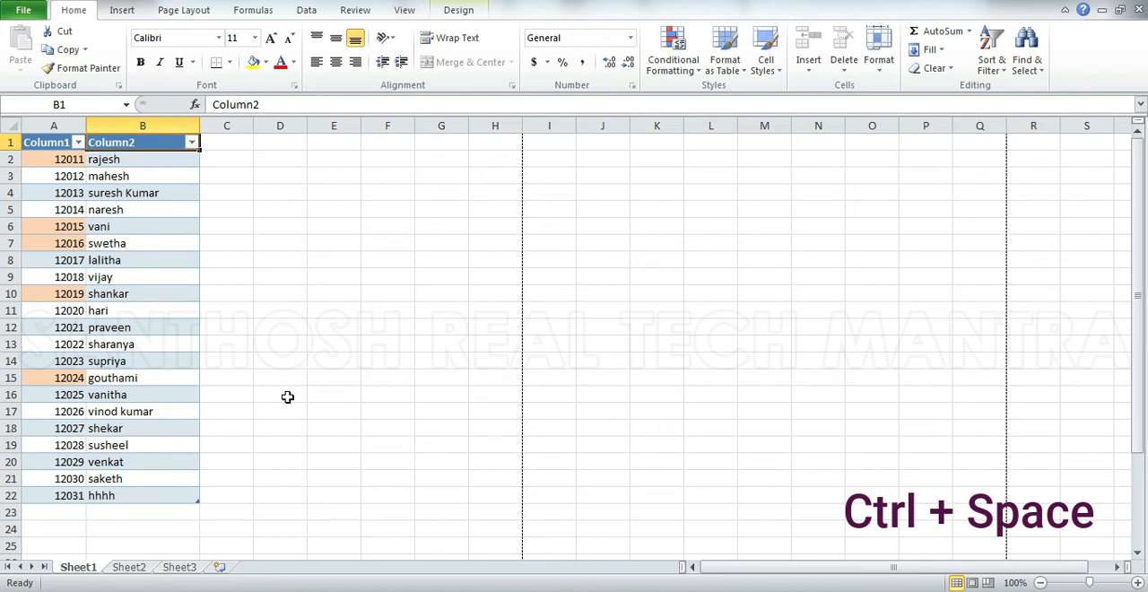
Select the whole of column A in a blank worksheet, and return to the workbook with the table.
key("ctrl+space")
key("Right")
key("Right")
key("Right")
key("Right")
key("Right")
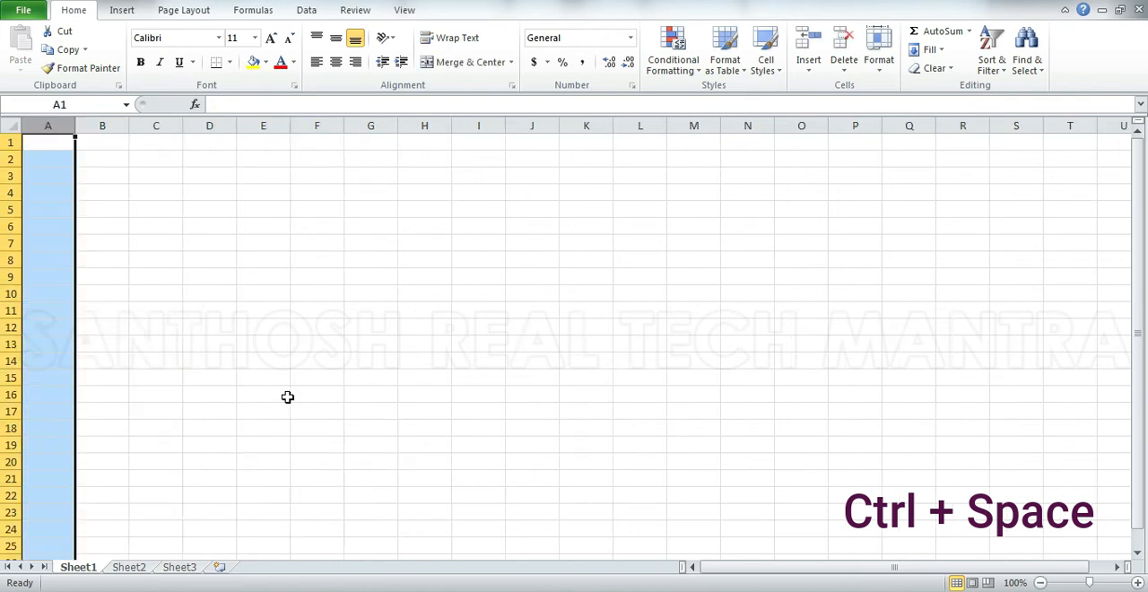
left_click(777, 570)
scroll(153, 485, "down", 9)
scroll(603, 493, "up", 9)
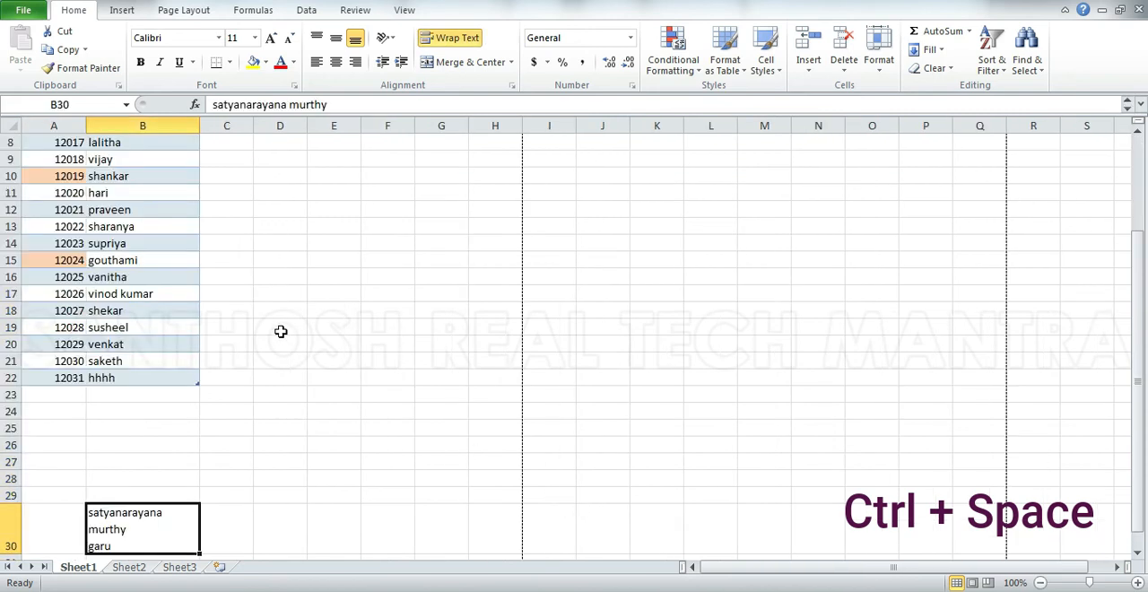
Select the whole of column D starting from cell D19, check its extent, and release the selection.
left_click(278, 328)
key("ctrl+space")
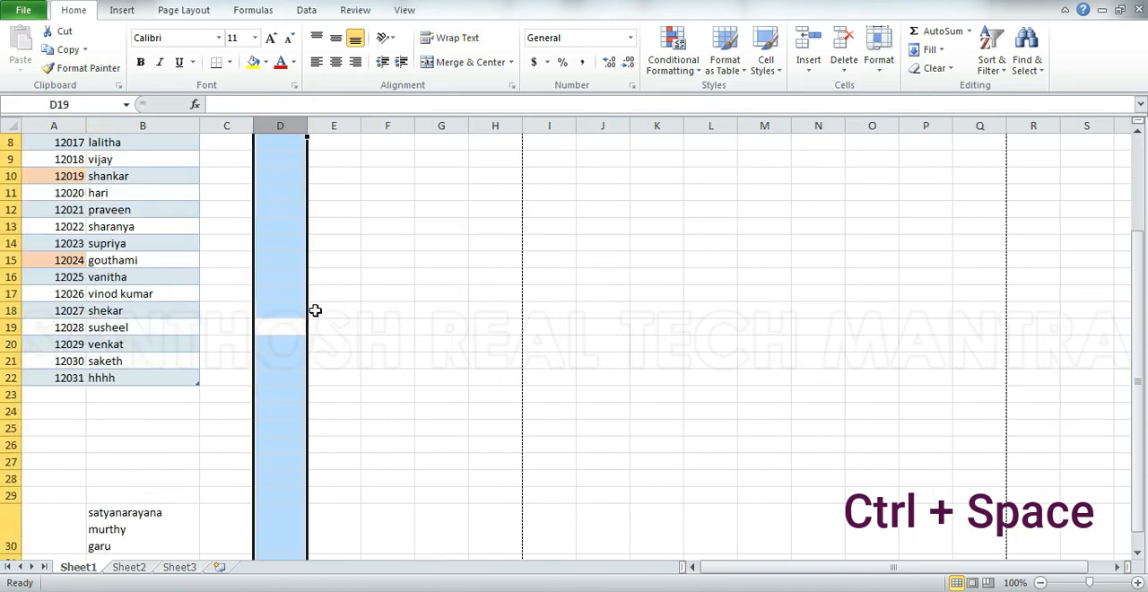
scroll(320, 285, "up", 3)
scroll(322, 287, "down", 6)
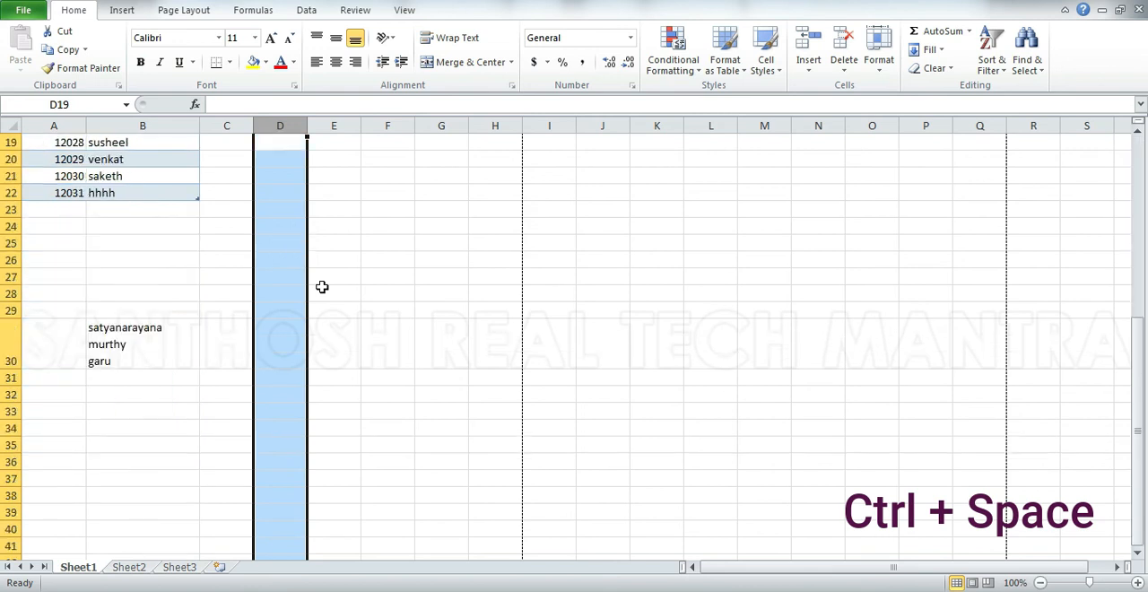
scroll(321, 287, "up", 5)
left_click_drag(266, 205, 265, 200)
Select the entire row 9 from D9, the entire column D from D10, and the entire row 11 from D11.
left_click(303, 230)
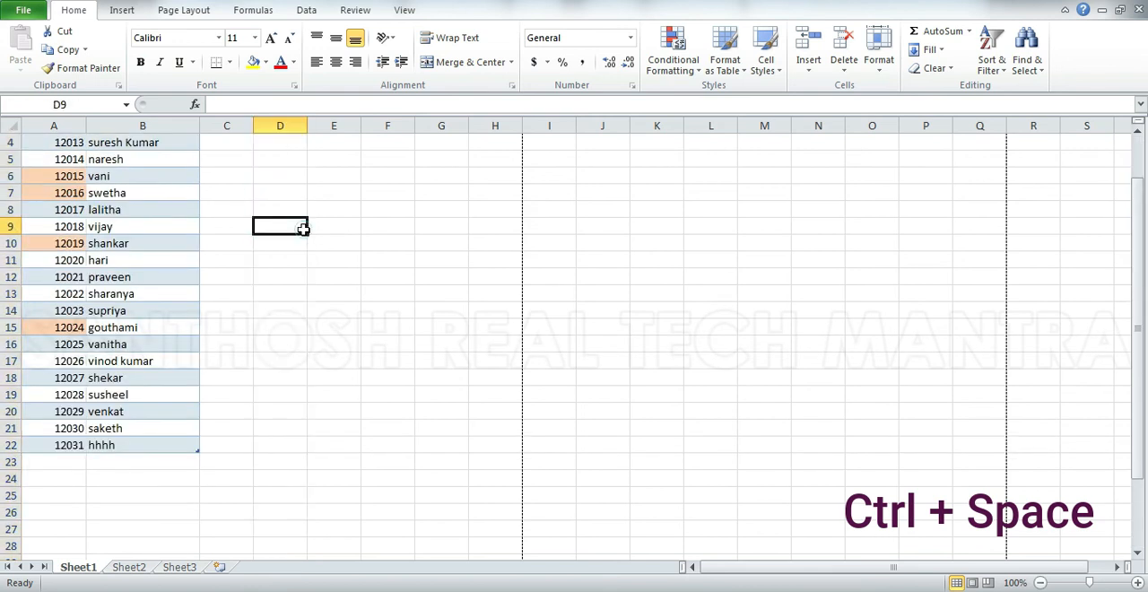
key("shift+space")
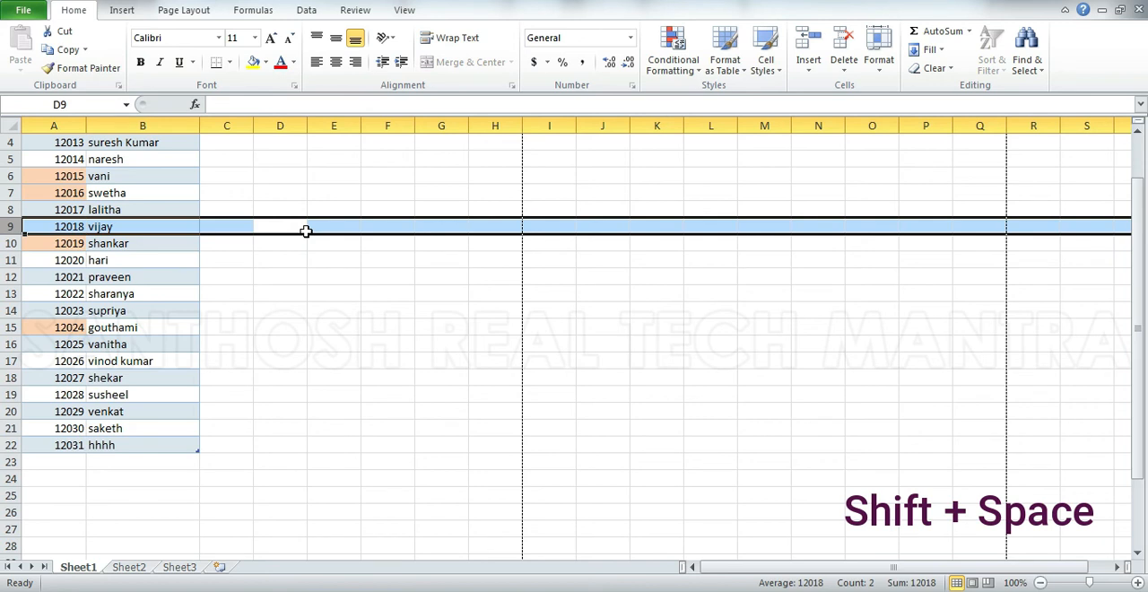
key("Down")
key("ctrl+space")
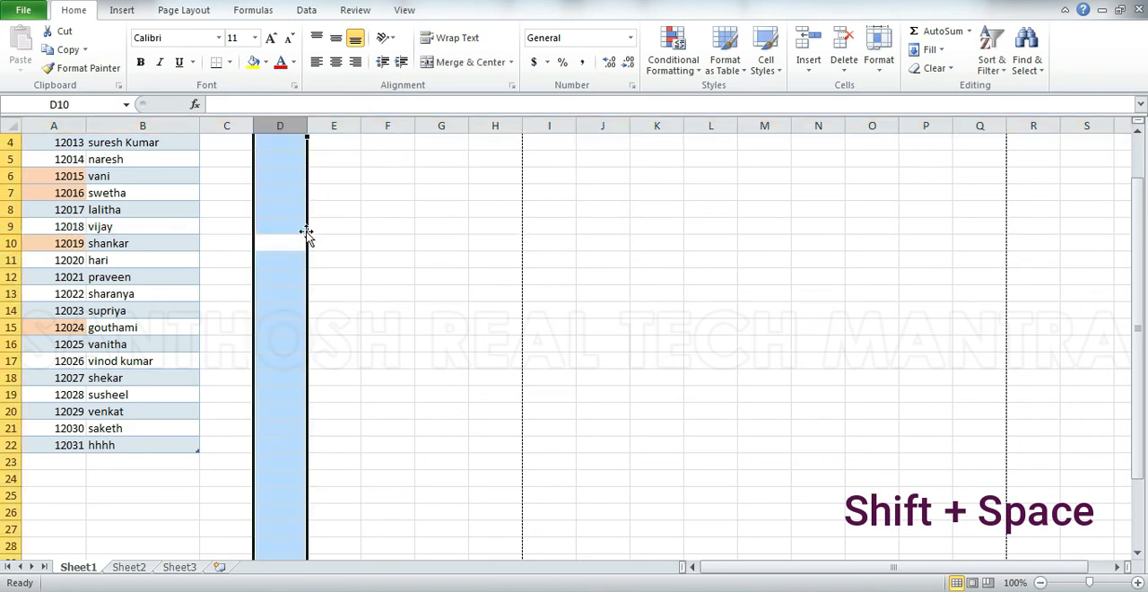
key("Down")
key("shift+space")
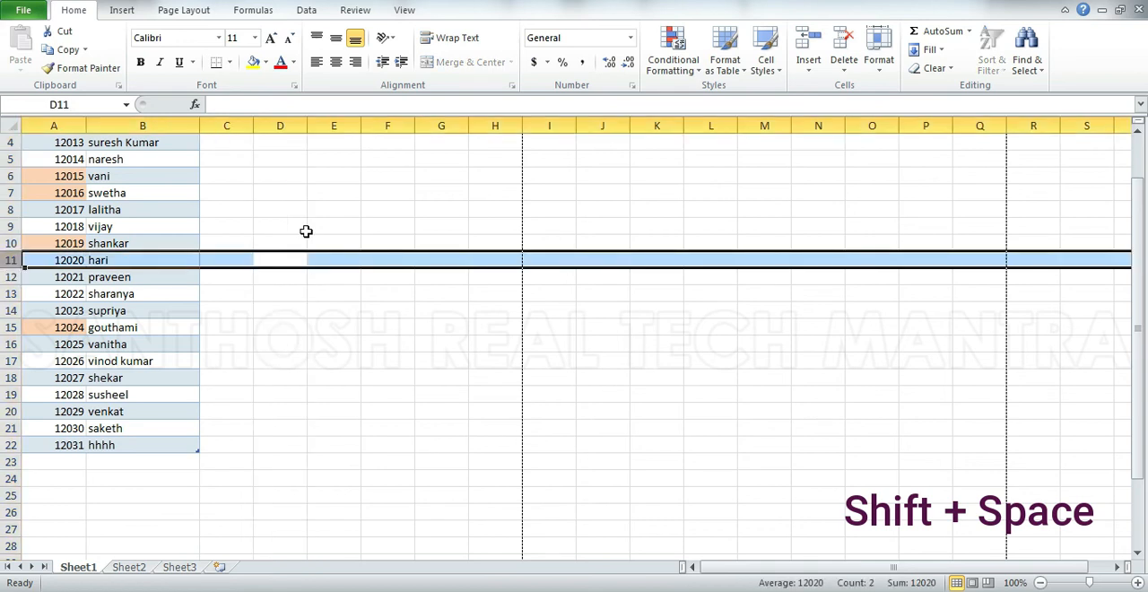
Enter the formula =TODAY() in the empty cell E16, and clear it again.
left_click(334, 345)
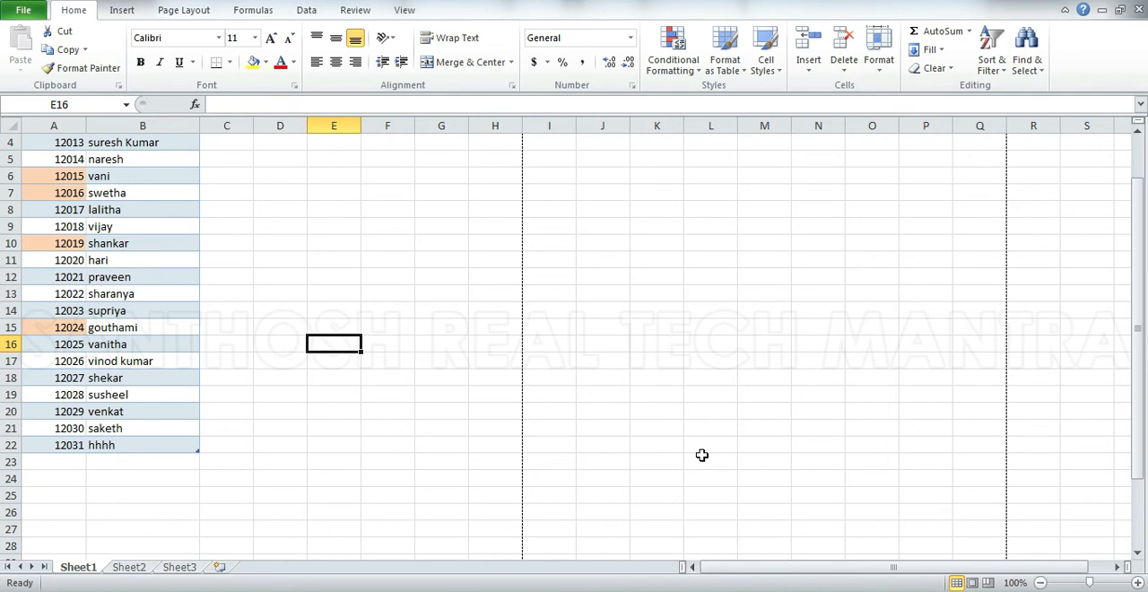
type("=")
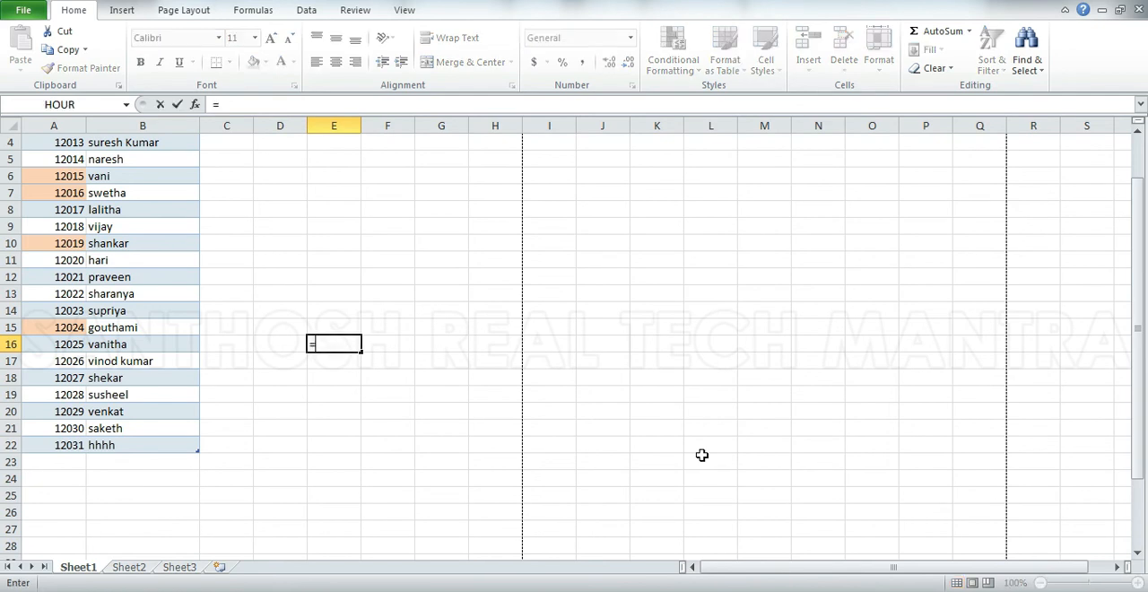
type("to")
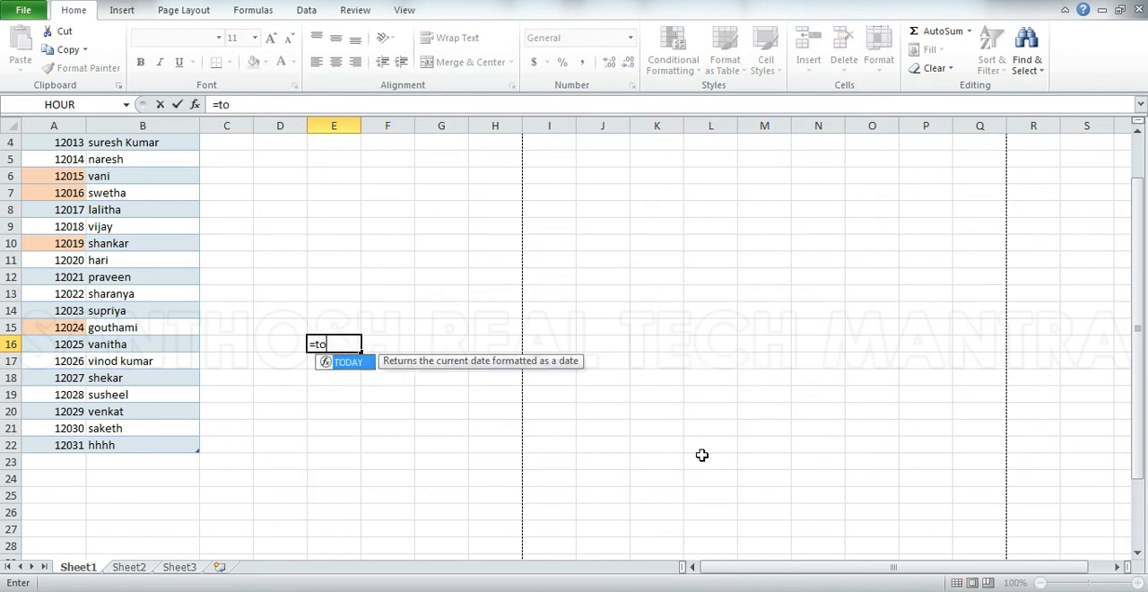
type("day()")
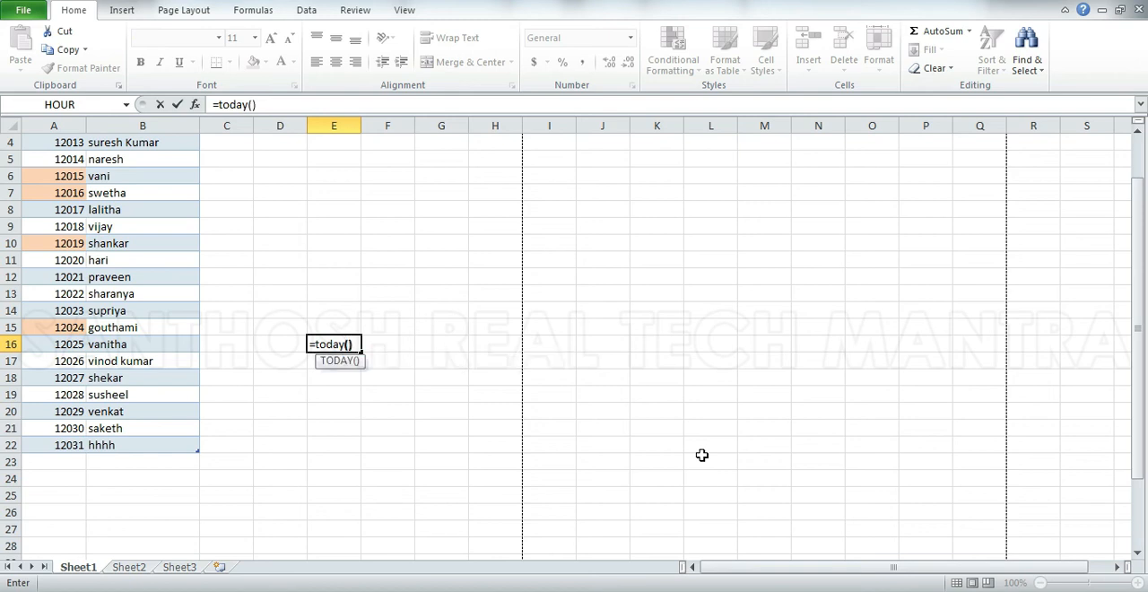
key("Return")
key("Up")
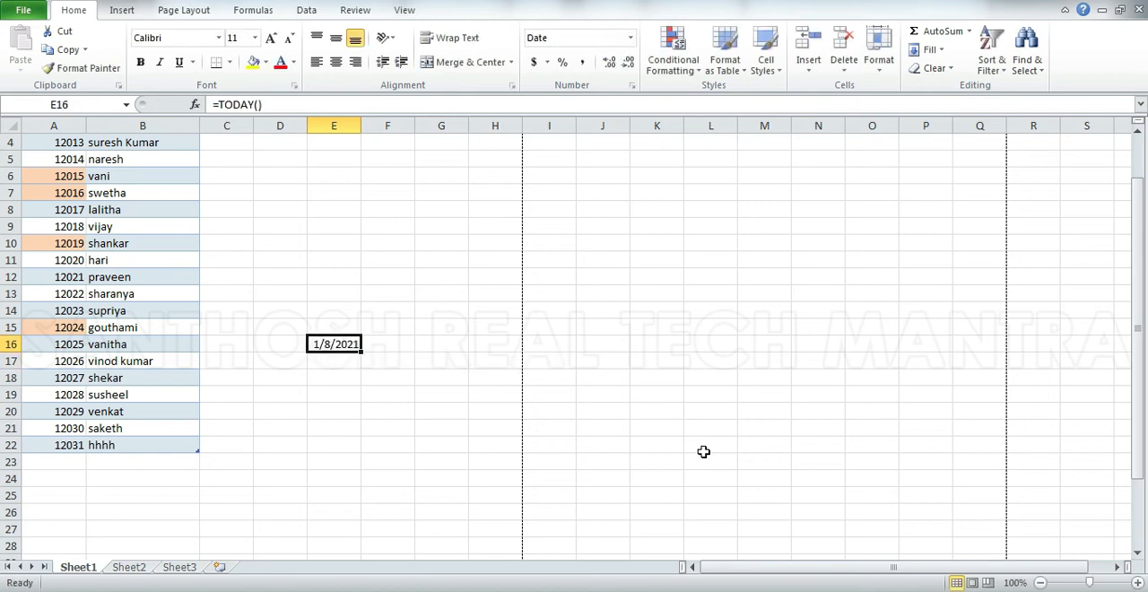
key("Delete")
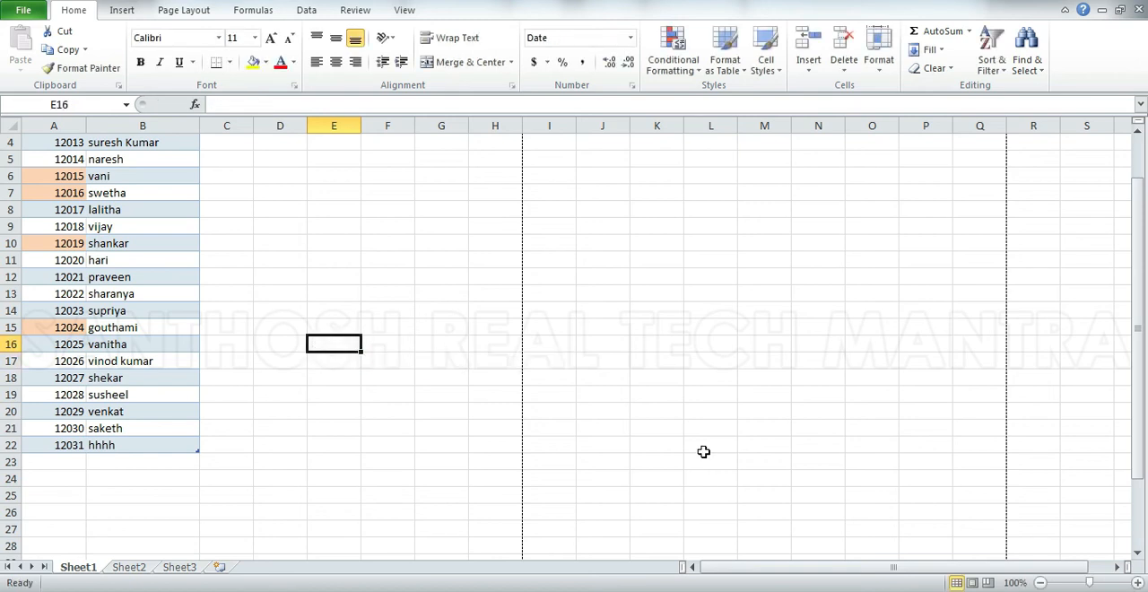
Insert the current date, 1/8/2021, as a fixed value in each cell from E16 to E21.
key("ctrl+semicolon")
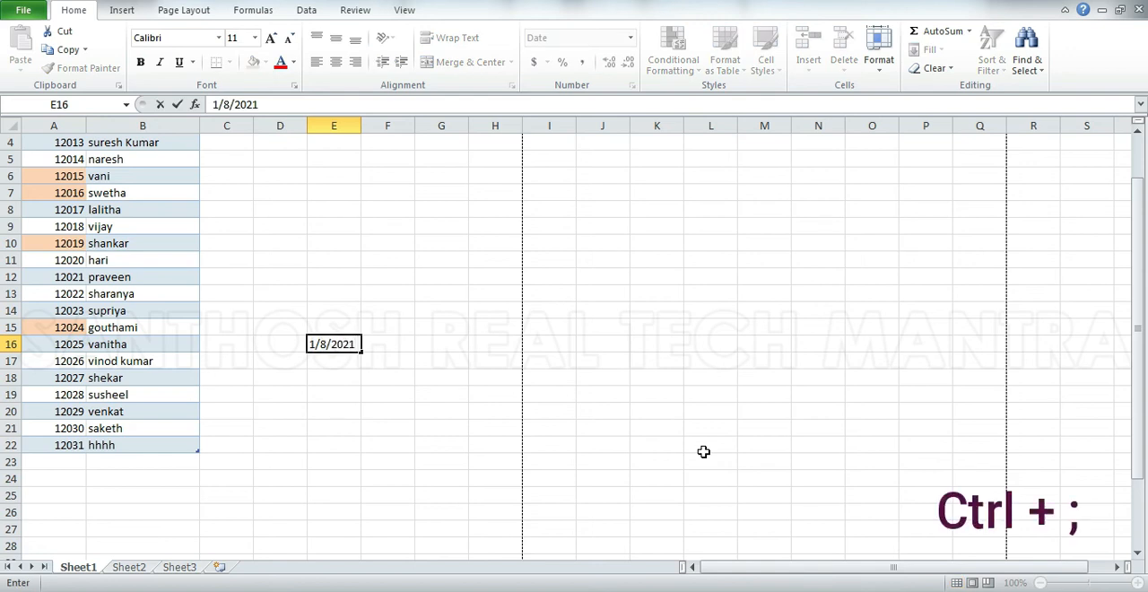
key("Return")
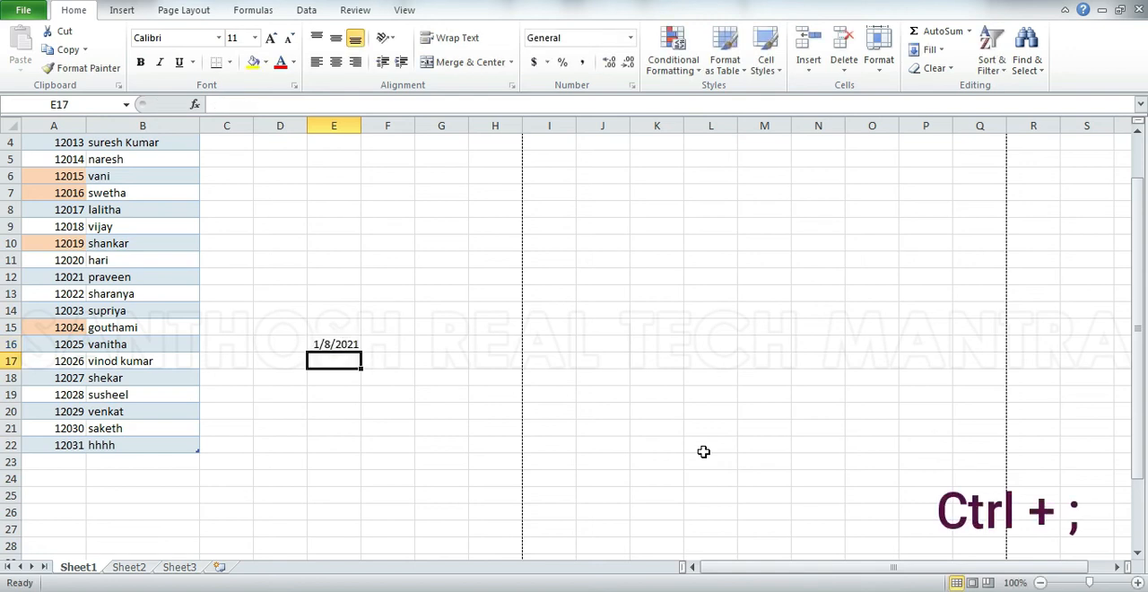
key("ctrl+semicolon")
key("Return")
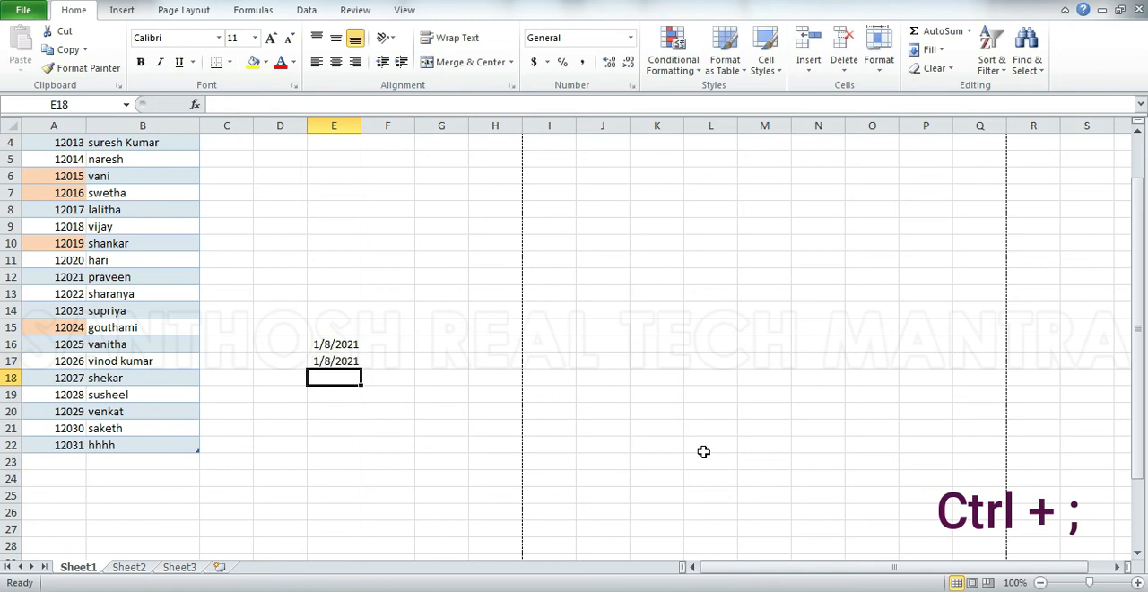
key("ctrl+semicolon")
key("Return")
key("ctrl+semicolon")
key("Return")
key("ctrl+semicolon")
key("Return")
key("ctrl+semicolon")
key("Return")
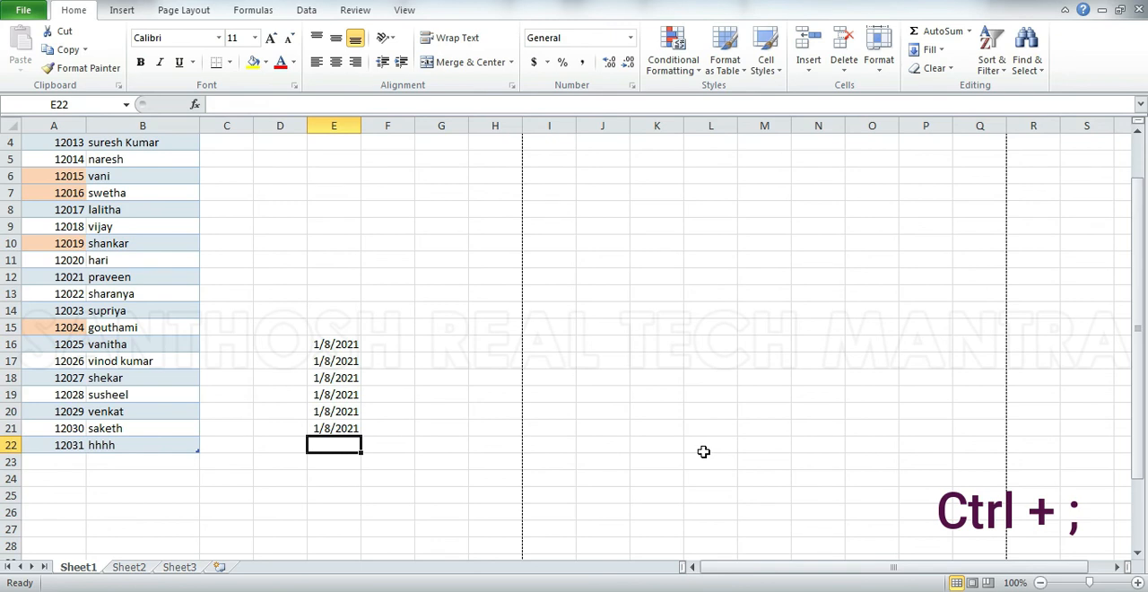
Insert the current time, 7:57 PM, as a fixed value in each cell from E22 to E26.
key("ctrl+shift+semicolon")
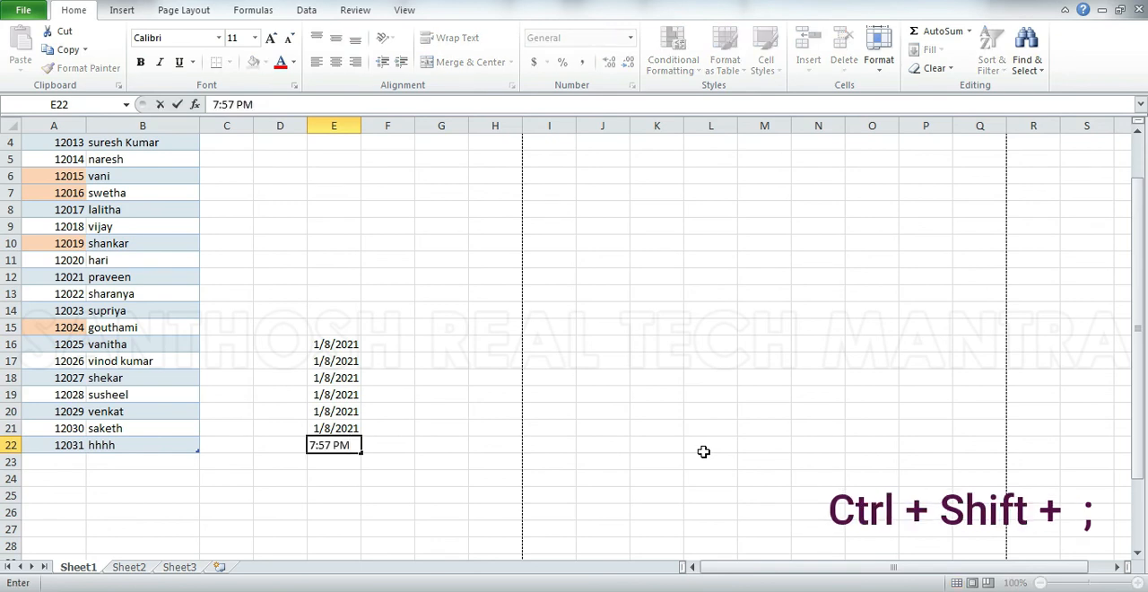
key("Return")
key("ctrl+shift+semicolon")
key("Return")
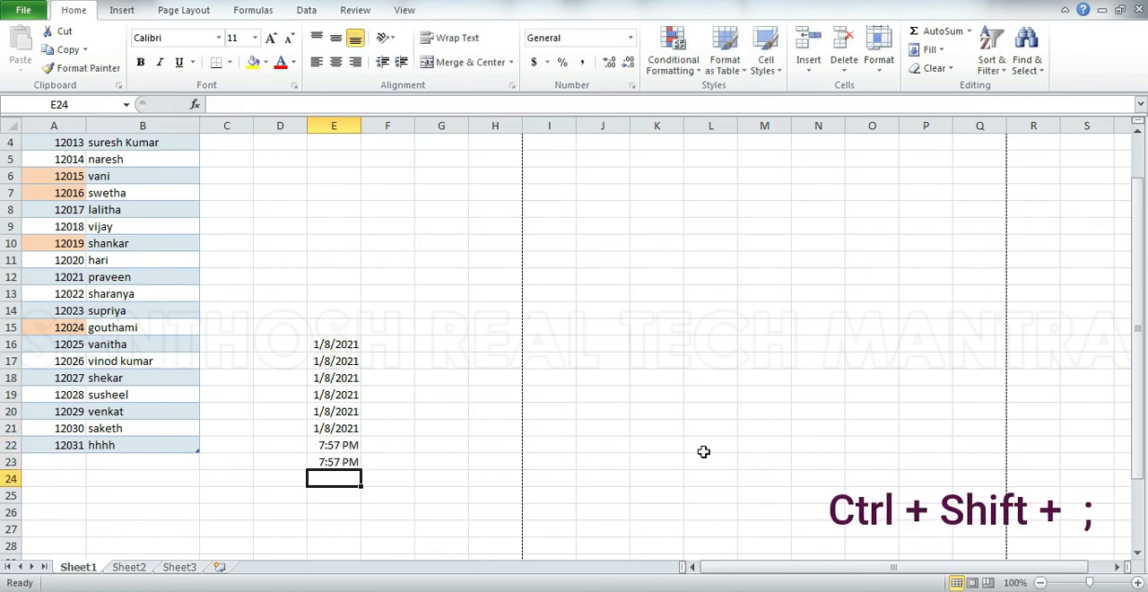
key("ctrl+shift+semicolon")
key("Return")
key("ctrl+shift+semicolon")
key("Return")
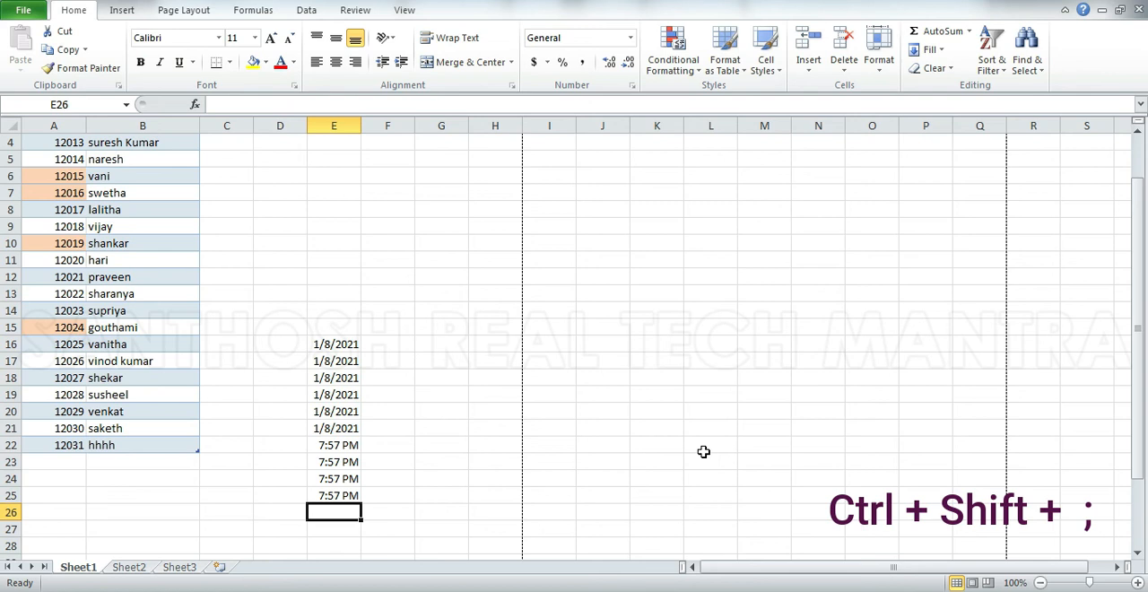
key("ctrl+shift+semicolon")
key("Return")
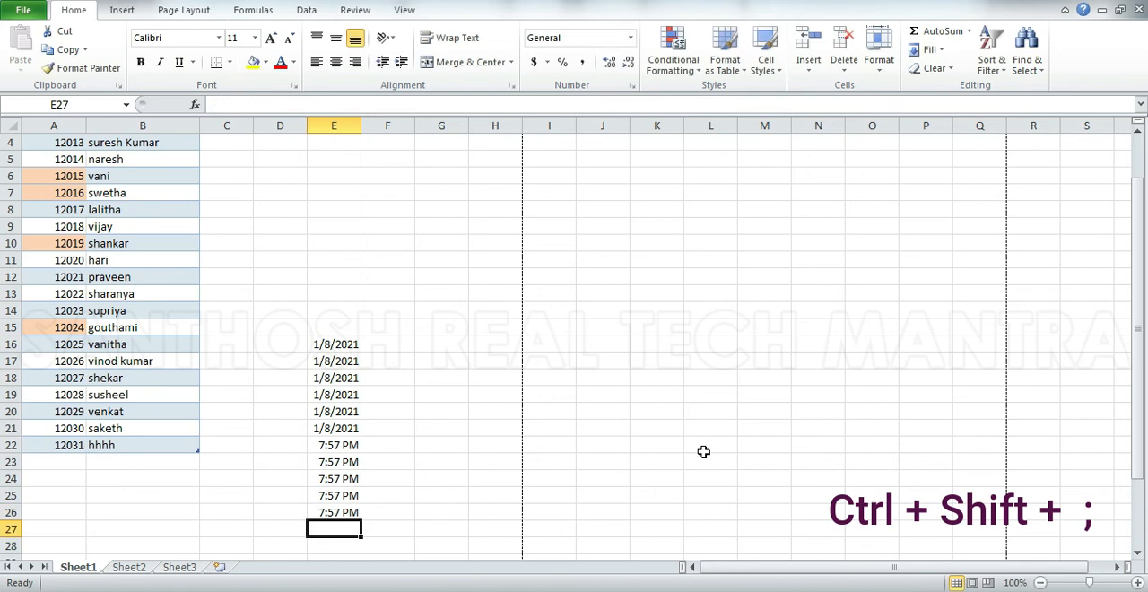
Copy the value from the cell above into E27, and cancel the entry.
key("ctrl+shift+apostrophe")
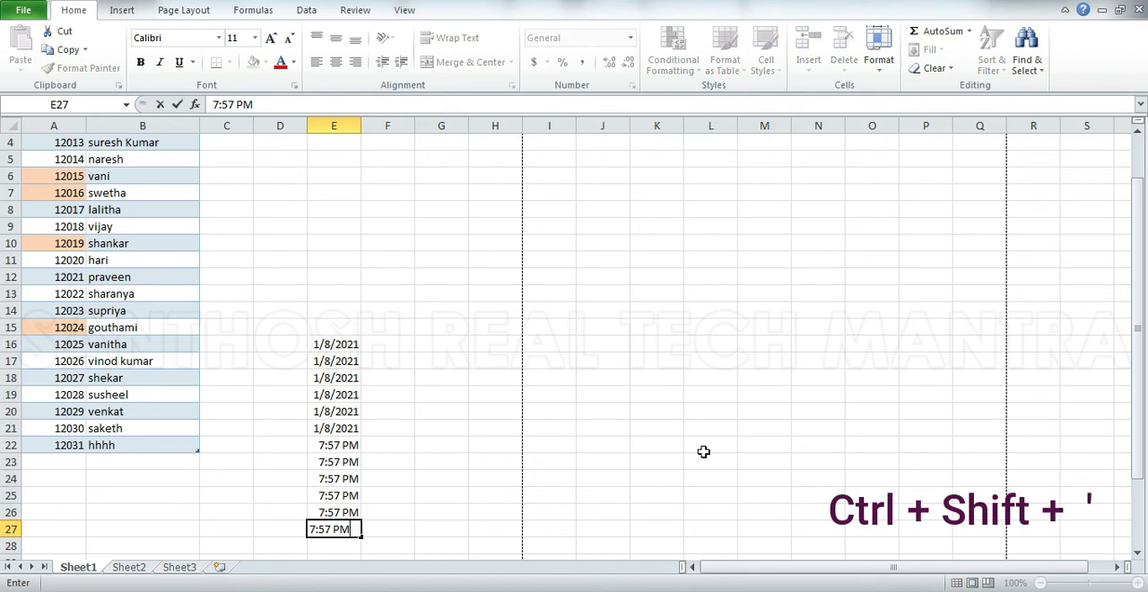
key("Escape")
Copy the value from the cell above into B23, and clear it again.
key("Left")
key("Left")
key("Left")
key("Left")
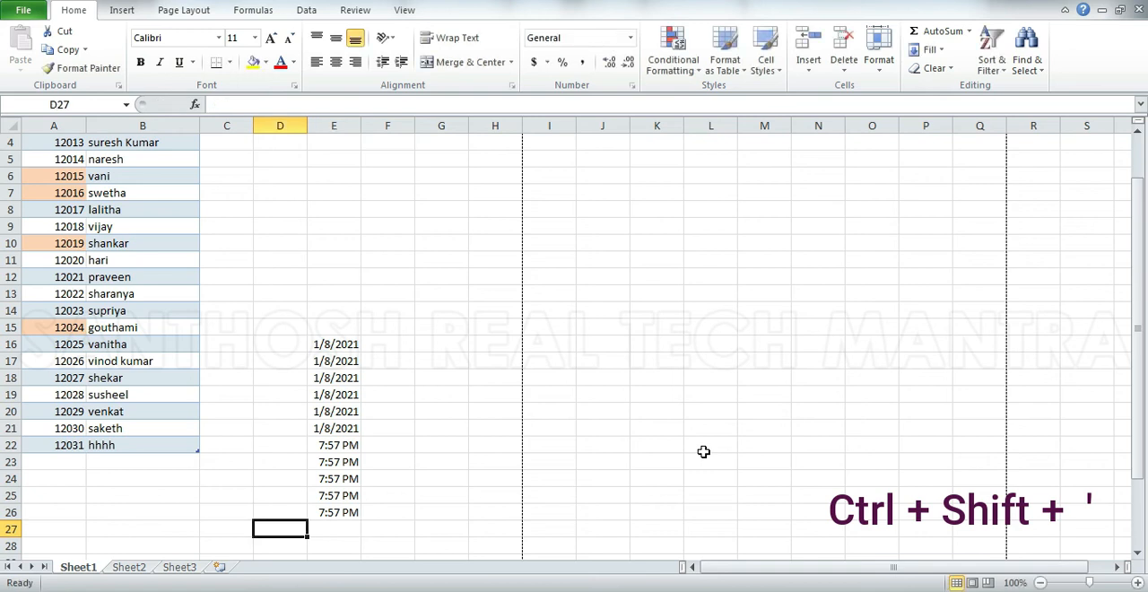
key("Up")
key("Up")
key("Up")
key("Up")
key("Right")
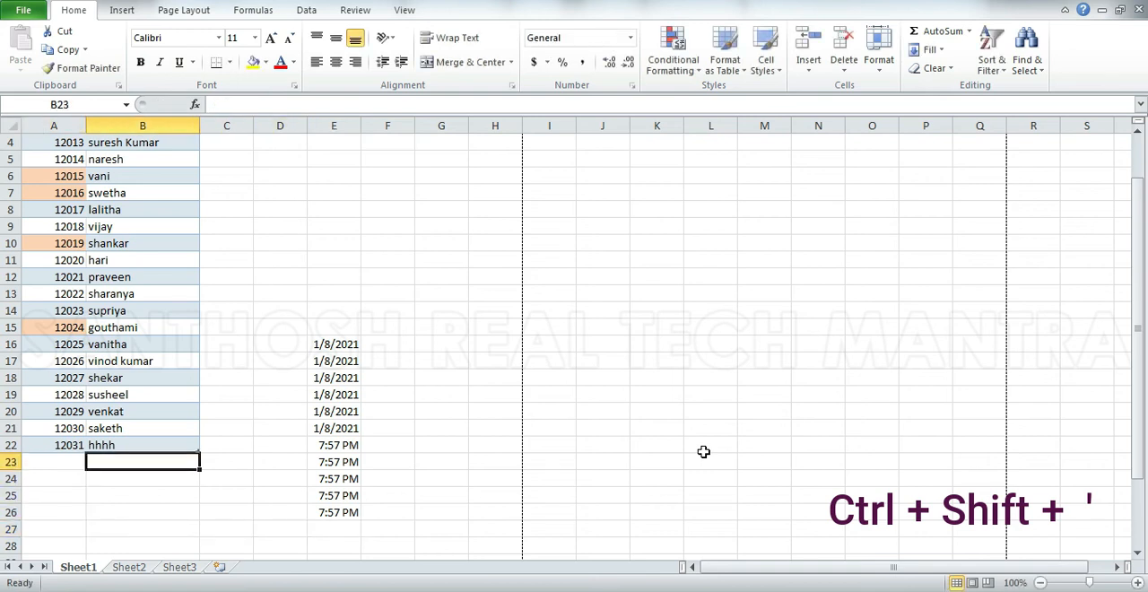
key("ctrl+shift+apostrophe")
key("Return")
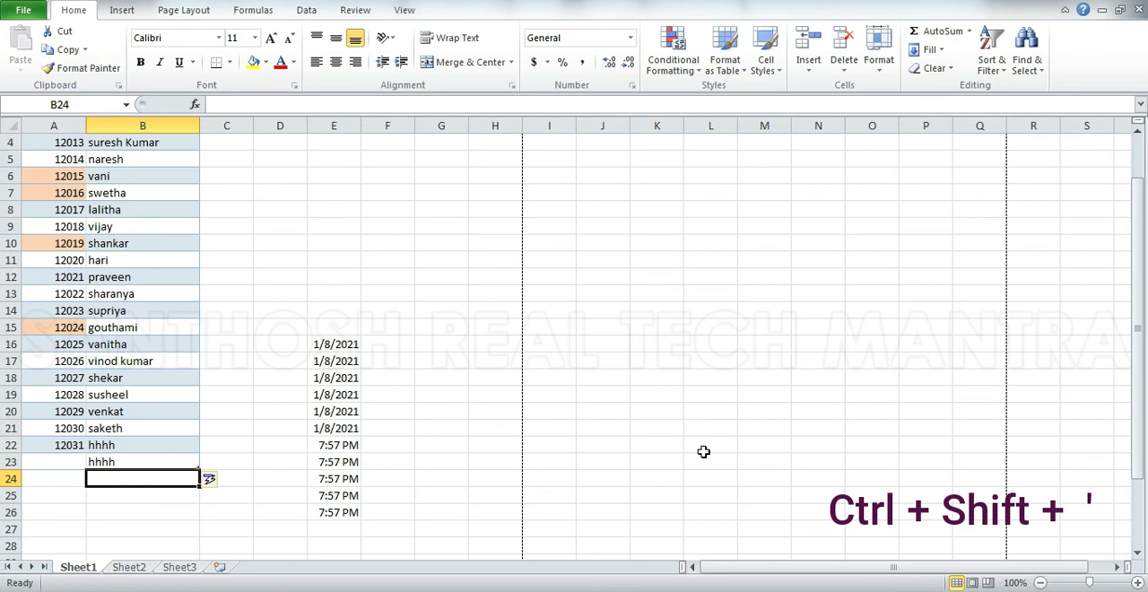
key("Up")
key("Delete")
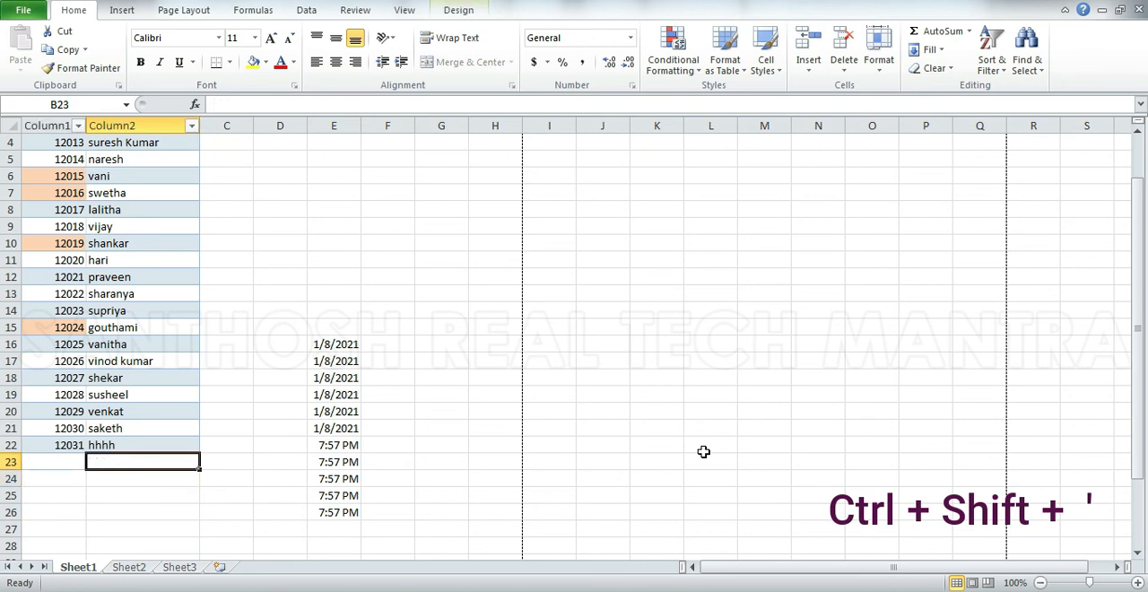
Run a spelling check on the sheet and ignore once each flagged word in B30.
key("F7")
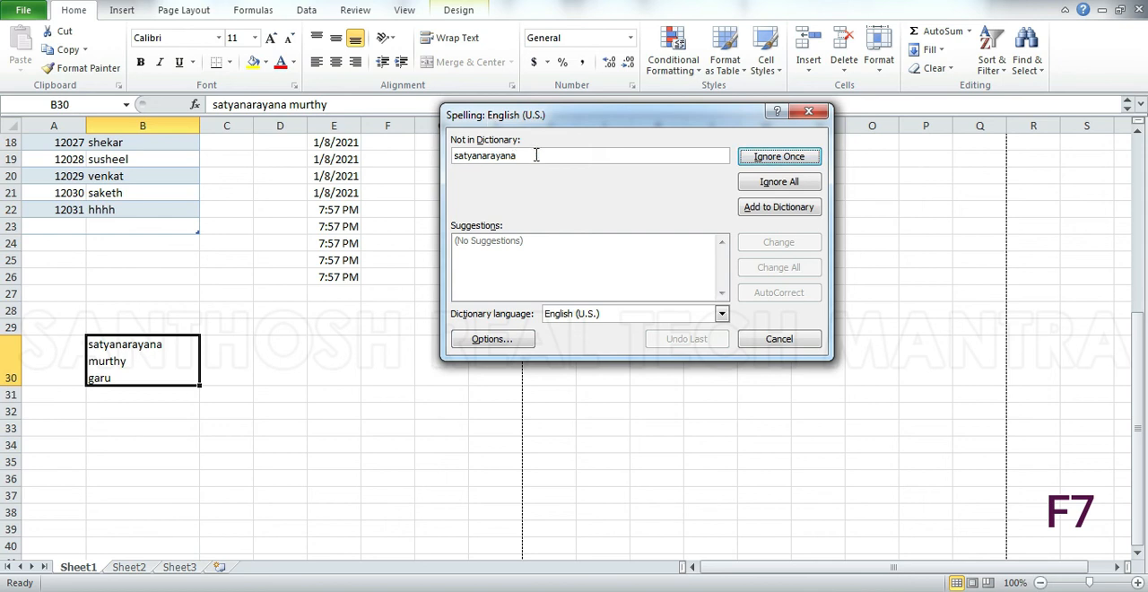
left_click(771, 160)
left_click(771, 159)
left_click(771, 159)
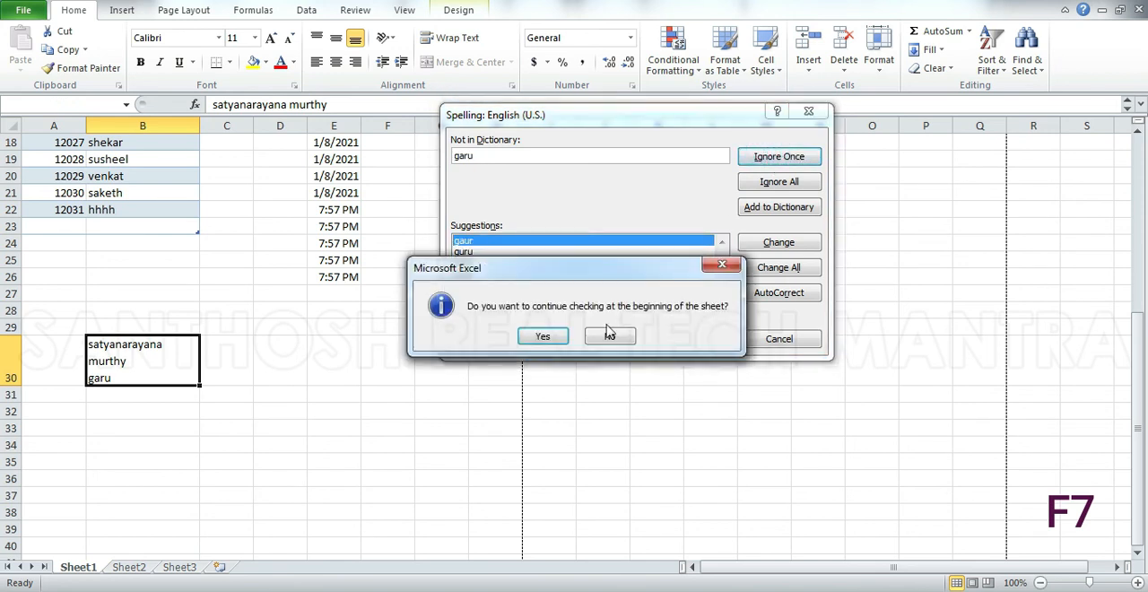
Continue the spelling check from the beginning of the sheet, ignoring once each flagged name in the upper part of the table.
left_click(543, 337)
left_click(771, 160)
left_click(771, 159)
left_click(771, 160)
left_click(771, 159)
left_click(770, 159)
left_click(770, 159)
left_click(770, 159)
left_click(770, 159)
left_click(769, 159)
left_click(769, 160)
left_click(769, 160)
left_click(770, 160)
left_click(770, 159)
Ignore all occurrences of each remaining flagged word down to B22 and finish the spelling check.
left_click(776, 184)
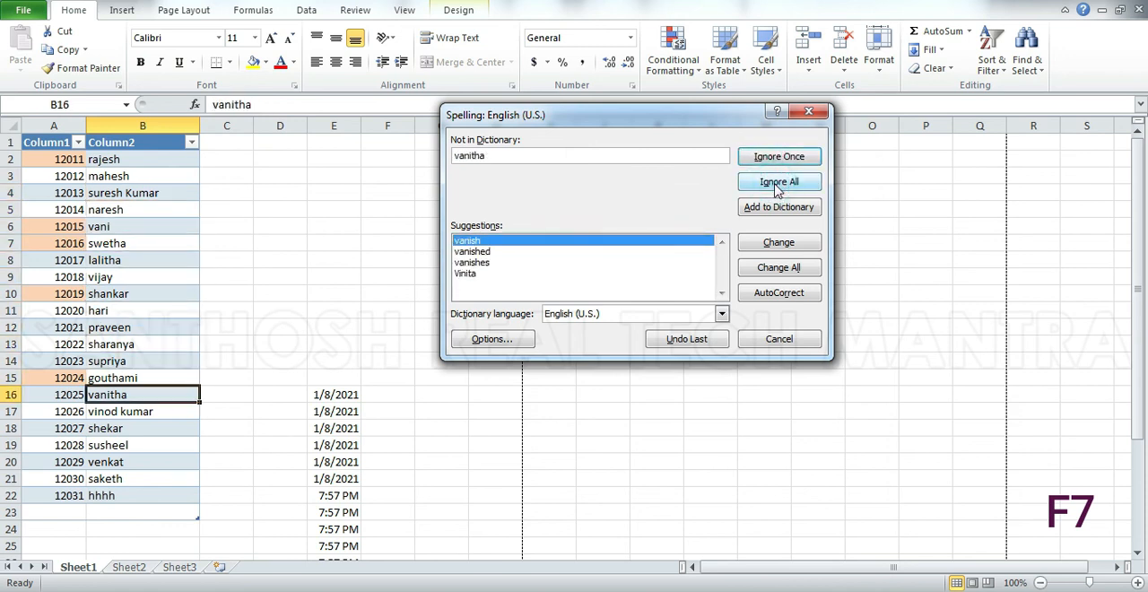
left_click(772, 184)
left_click(772, 184)
left_click(773, 183)
left_click(773, 184)
left_click(772, 184)
left_click(772, 184)
left_click(772, 184)
left_click(772, 184)
left_click(573, 328)
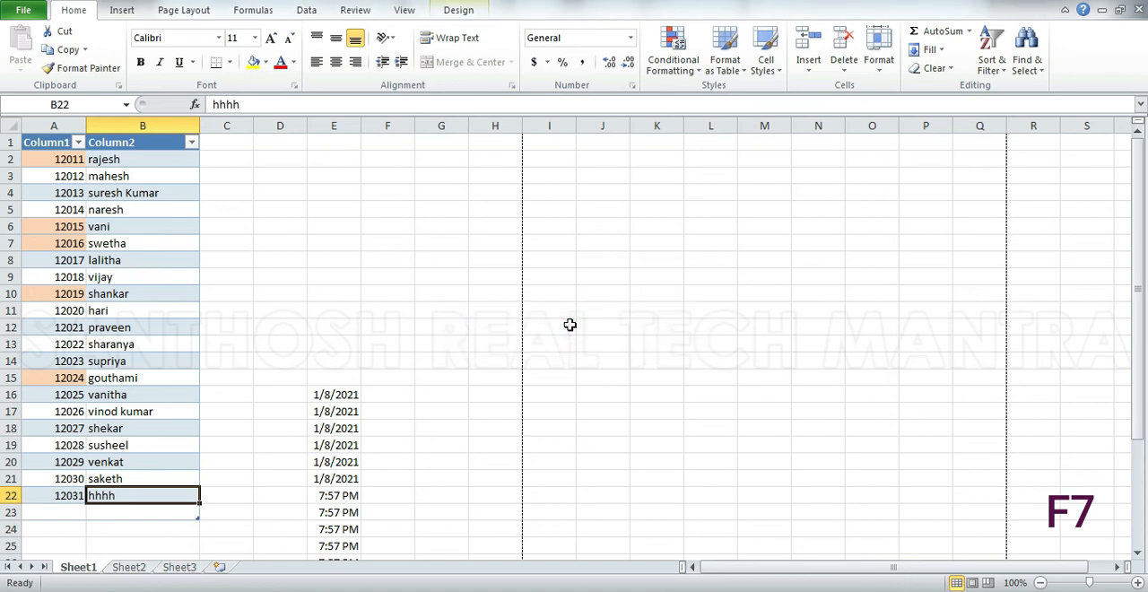
Switch bold on and off twice for the text in B22.
key("ctrl+b")
key("ctrl+b")
key("ctrl+b")
key("ctrl+b")
Enter the text "shortcuts" in F4 and set its font size to 20.
left_click(394, 200)
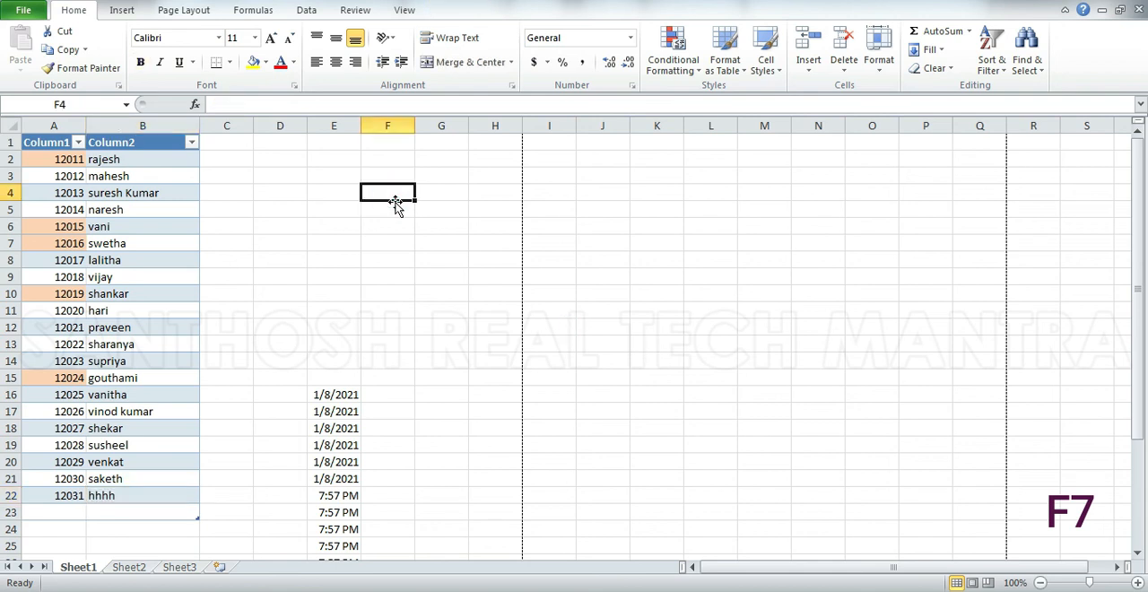
type("shortcuts")
key("Return")
key("Up")
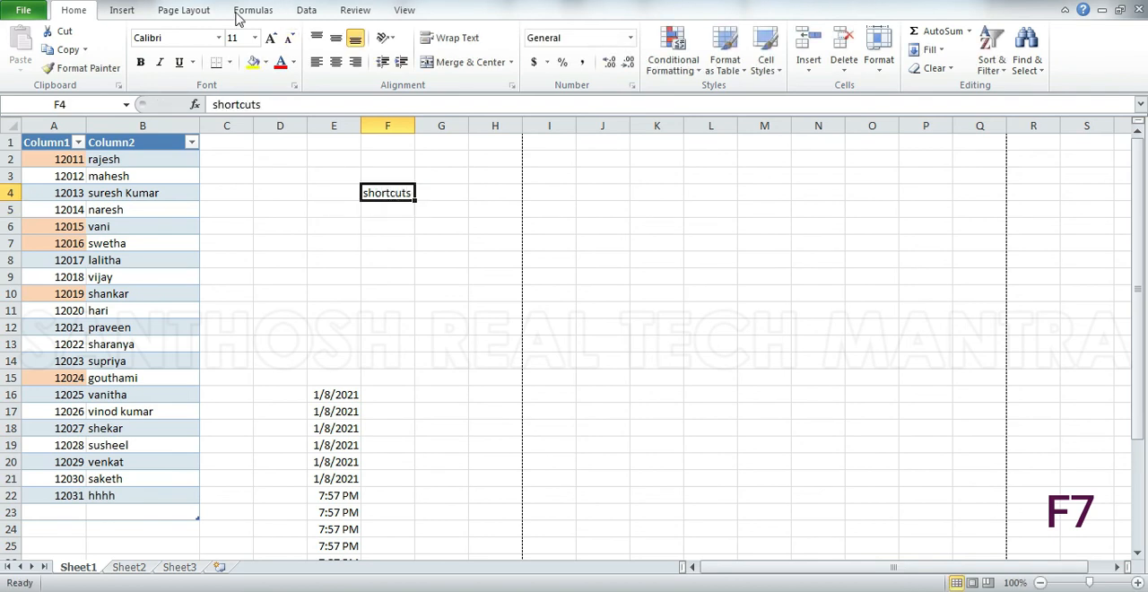
left_click(234, 40)
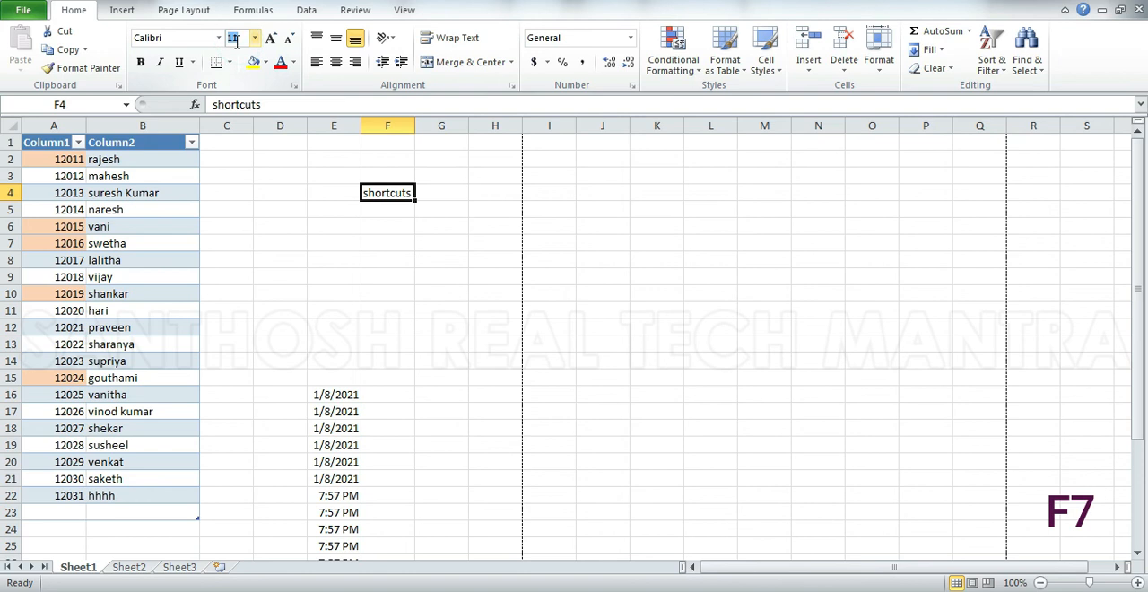
type("20")
key("Return")
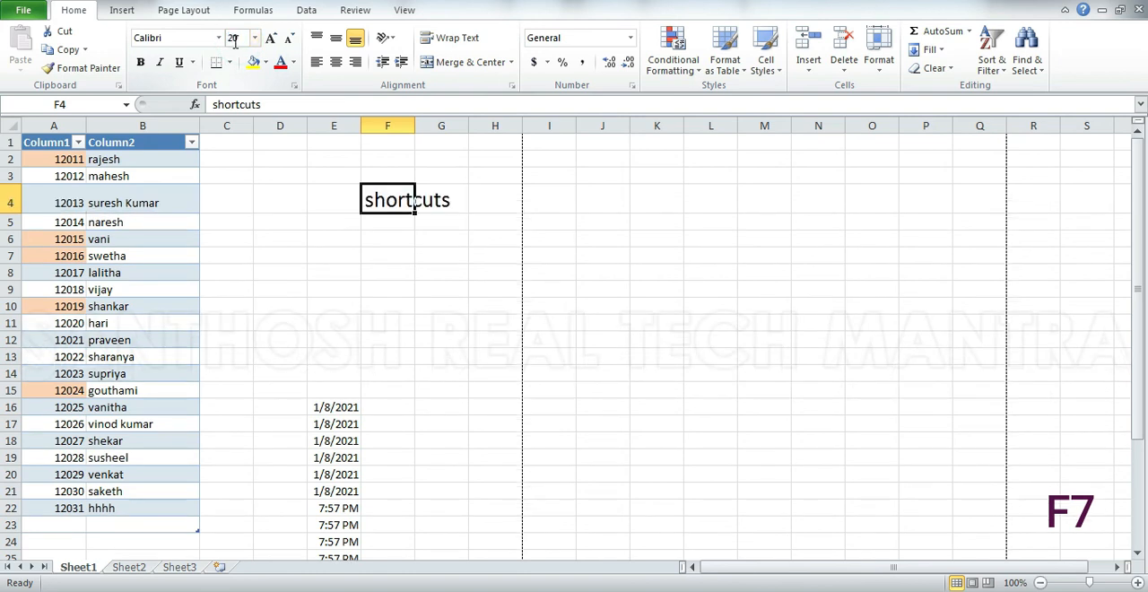
Switch bold on and off repeatedly for the text in F4, leaving it off.
key("ctrl+b")
key("ctrl+b")
key("ctrl+b")
key("ctrl+b")
key("ctrl+b")
key("ctrl+b")
key("ctrl+b")
key("ctrl+b")
key("ctrl+b")
key("ctrl+b")
key("ctrl+b")
key("ctrl+b")
key("ctrl+b")
key("ctrl+b")
key("ctrl+b")
key("ctrl+b")
key("ctrl+b")
key("ctrl+b")
key("ctrl+b")
key("ctrl+b")
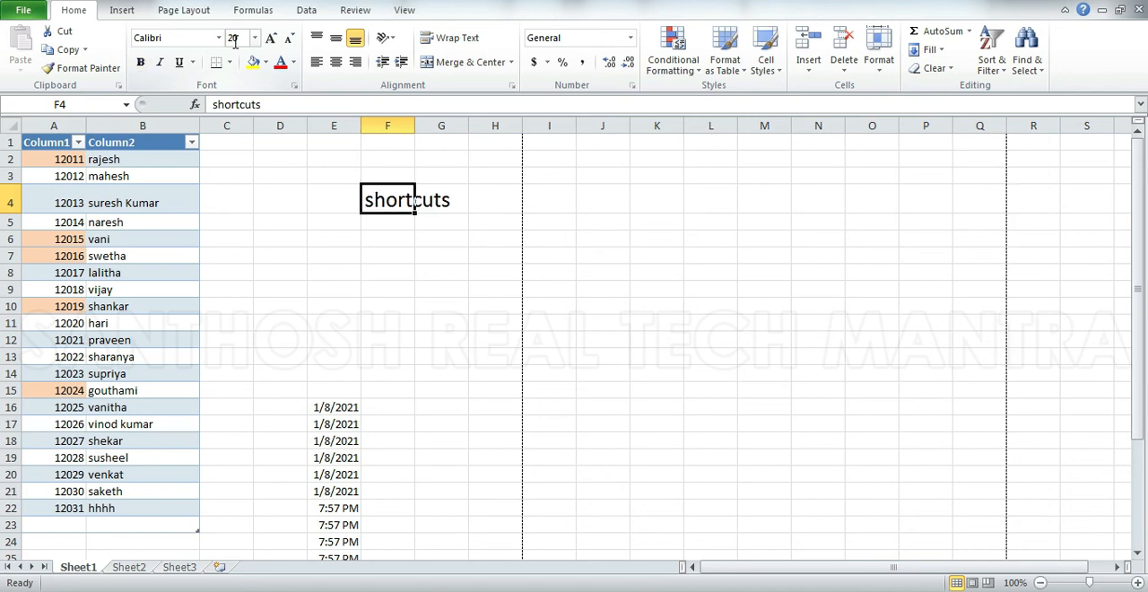
Switch underline on and off repeatedly for the text in F4, leaving it off.
key("ctrl+u")
key("ctrl+u")
key("ctrl+u")
key("ctrl+u")
key("ctrl+u")
key("ctrl+u")
key("ctrl+u")
key("ctrl+u")
Switch italic on and off repeatedly for the text in F4, leaving it off.
key("ctrl+i")
key("ctrl+i")
key("ctrl+i")
key("ctrl+i")
key("ctrl+i")
key("ctrl+i")
key("ctrl+i")
key("ctrl+i")
key("ctrl+i")
key("ctrl+i")
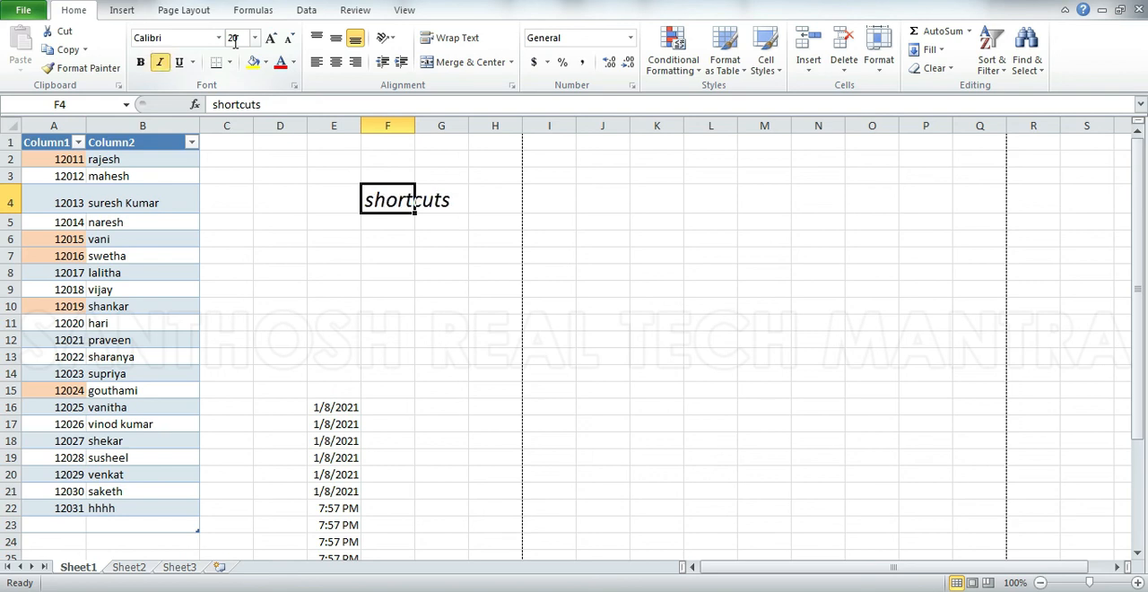
key("ctrl+i")
key("ctrl+i")
key("ctrl+i")
key("ctrl+i")
key("ctrl+i")
key("ctrl+i")
key("ctrl+i")
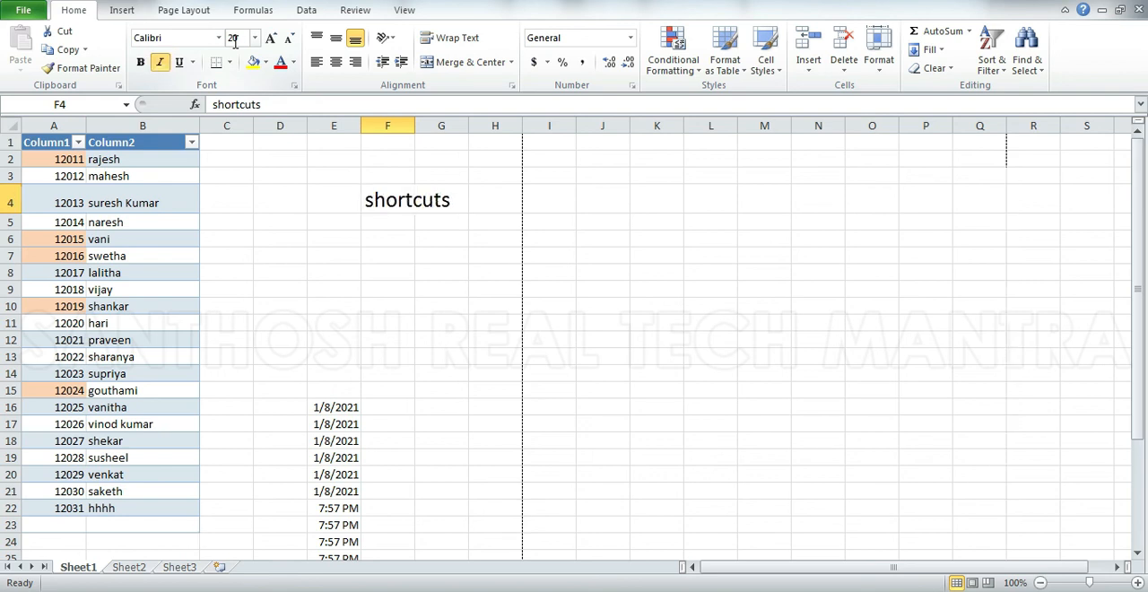
key("ctrl+i")
key("ctrl+i")
key("ctrl+i")
key("ctrl+i")
key("ctrl+i")
key("ctrl+i")
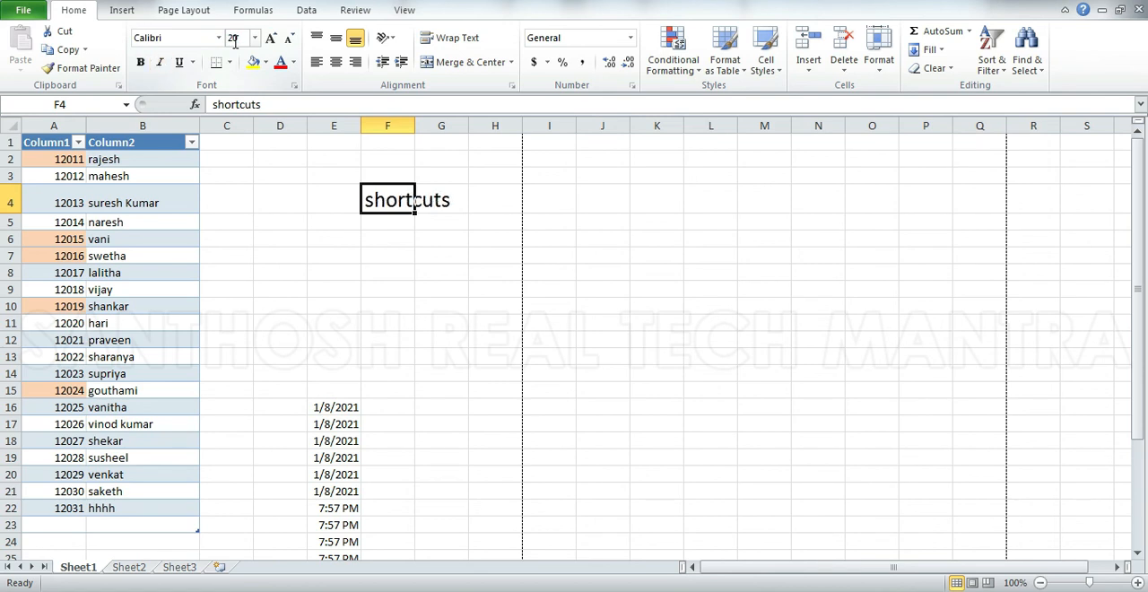
key("ctrl+i")
Copy the dates in E16:E19, paste them starting at L7, and leave copy mode.
left_click_drag(323, 406, 338, 463)
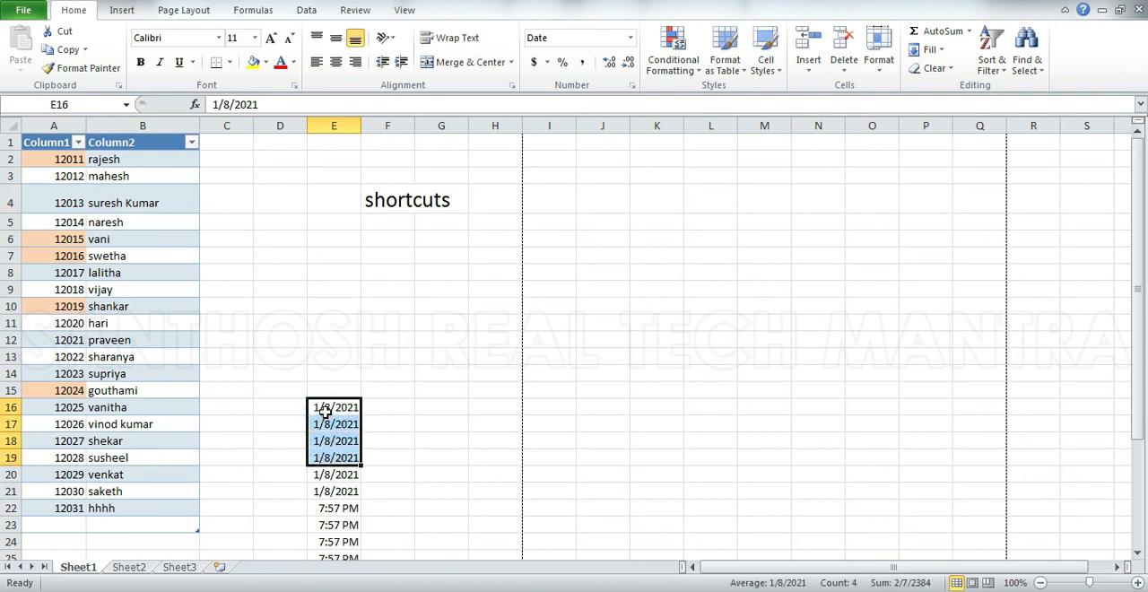
key("ctrl+c")
left_click(712, 257)
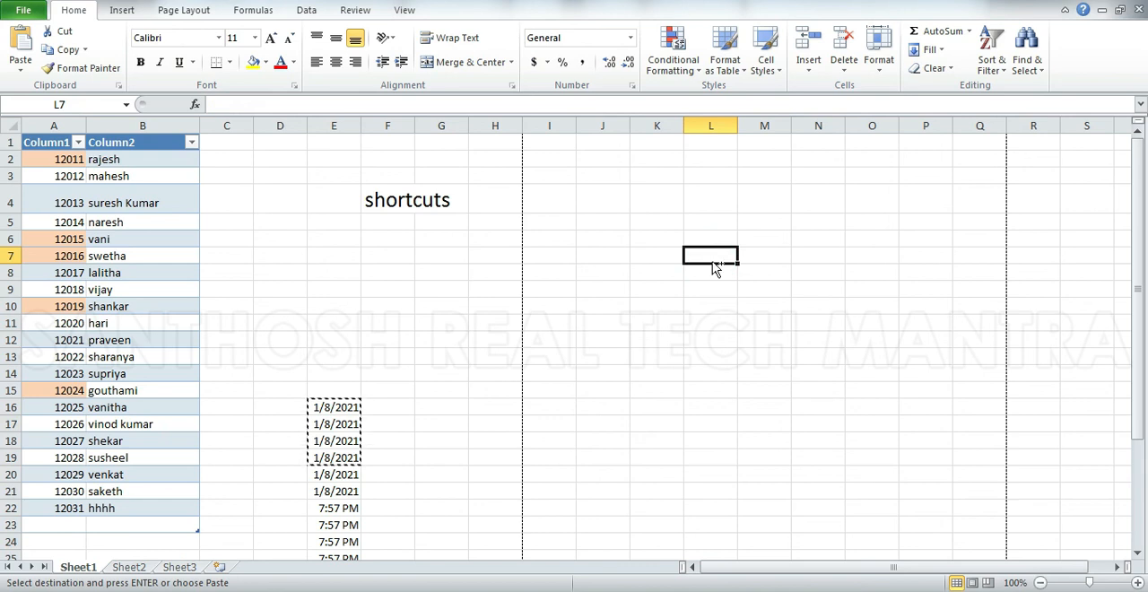
key("ctrl+v")
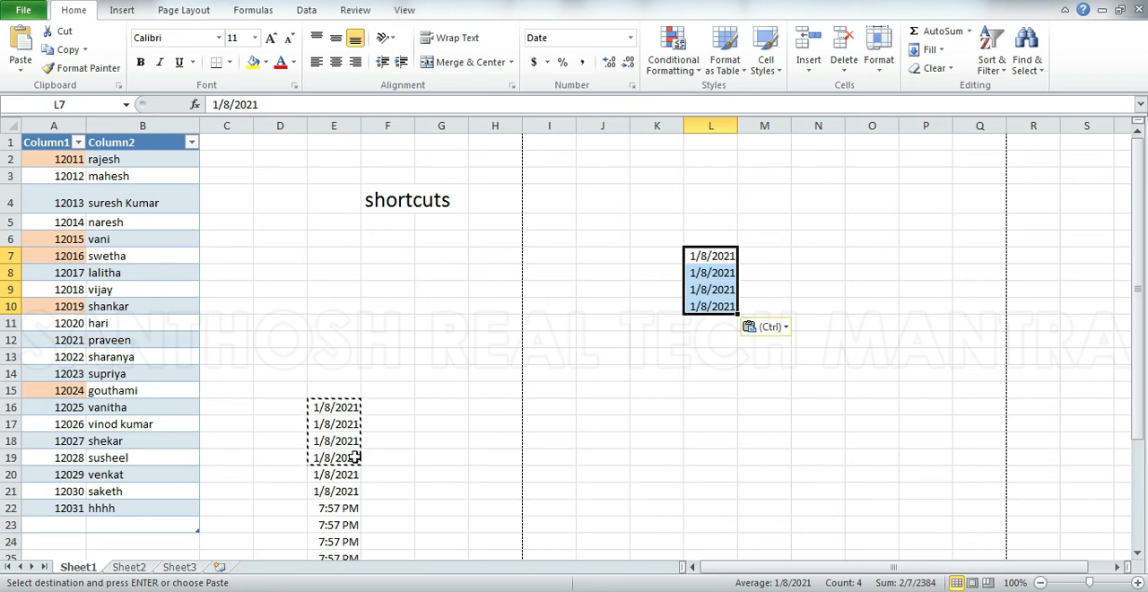
left_click(435, 352)
left_click(757, 425)
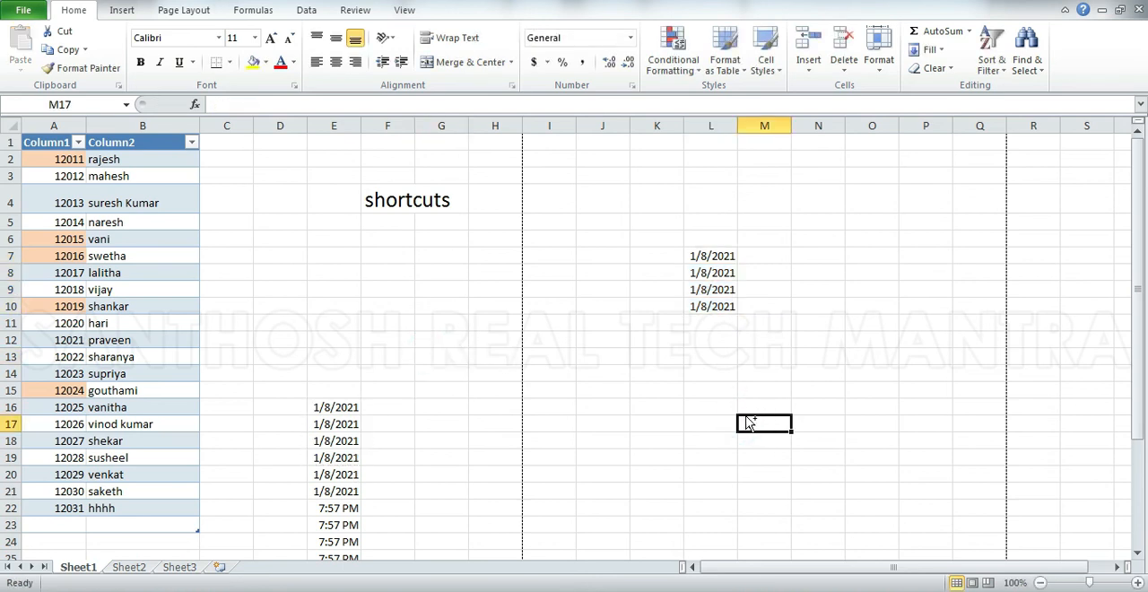
left_click(709, 425)
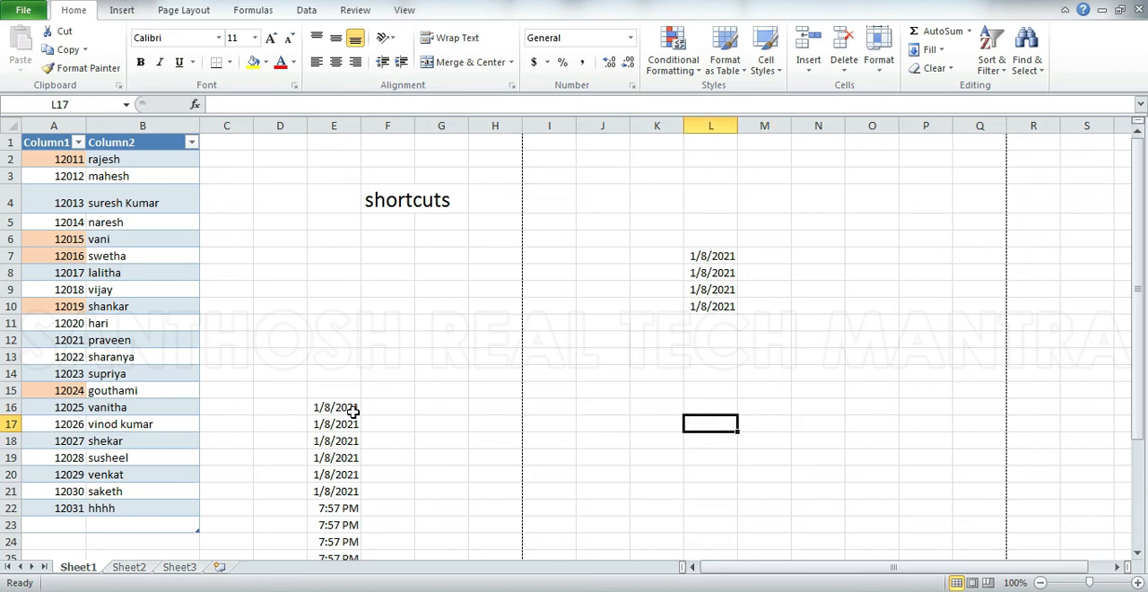
Copy the dates in E16:E19 again, paste them starting at M18, and leave copy mode.
left_click_drag(346, 408, 345, 463)
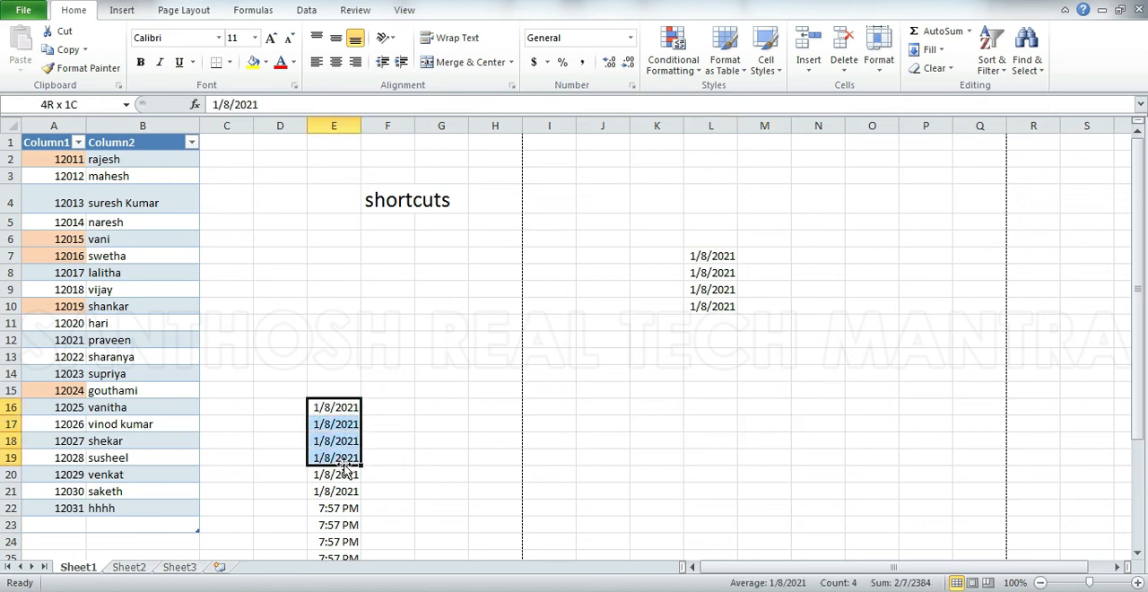
key("ctrl+c")
left_click(746, 436)
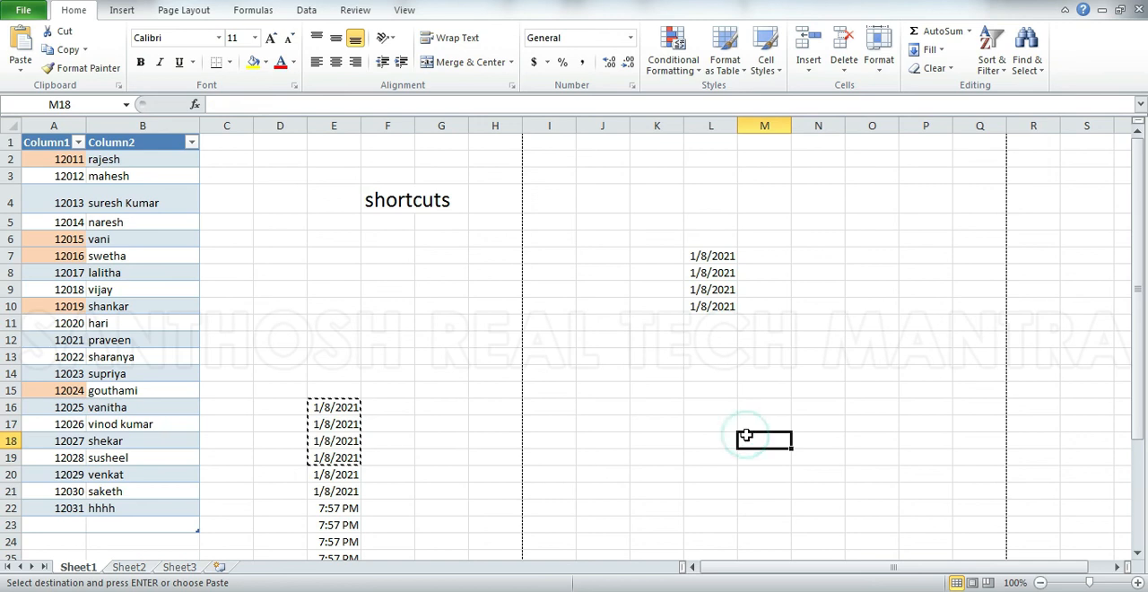
key("ctrl+v")
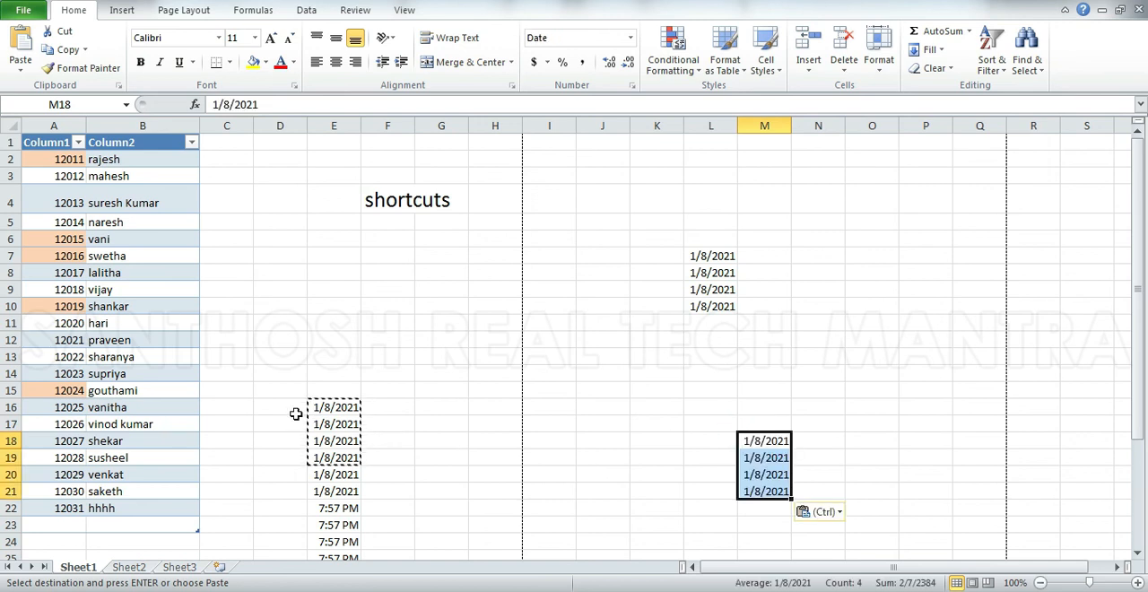
key("Escape")
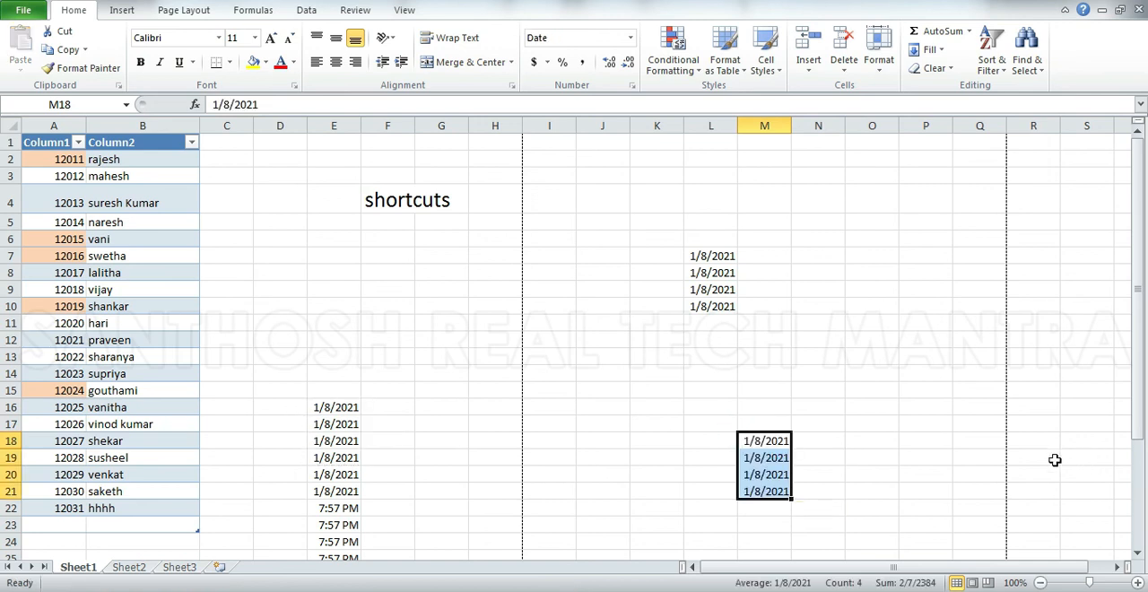
Clear the pasted dates from M18:M21 and from L6:L10.
key("Delete")
left_click_drag(717, 238, 713, 305)
key("Delete")
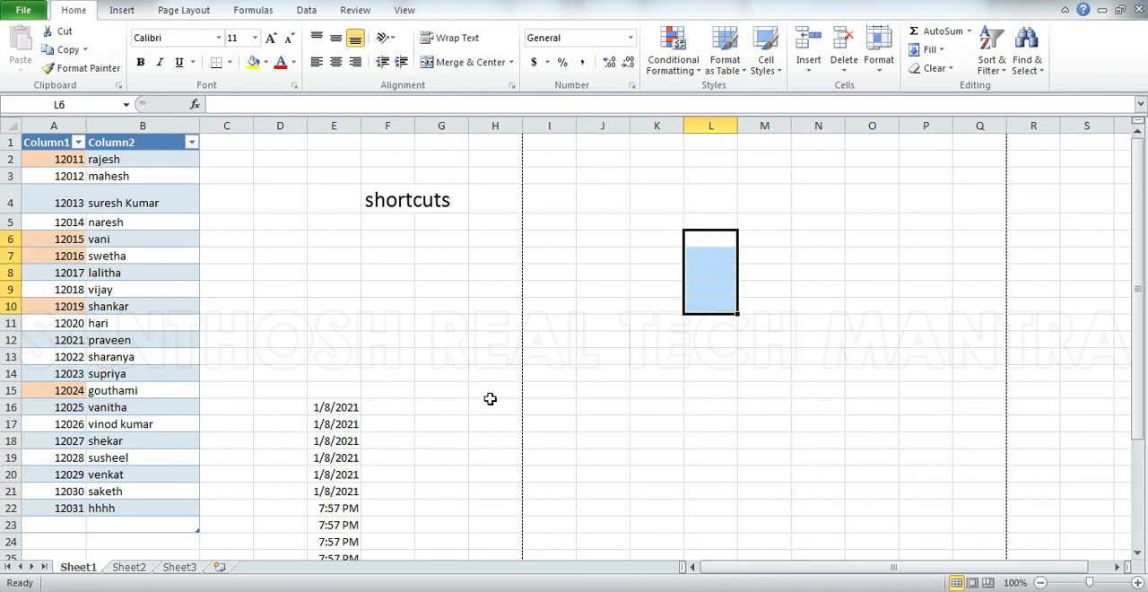
Copy the dates in E16:E20 and paste them once starting at K8, ending copy mode with the paste.
left_click_drag(314, 409, 320, 468)
key("ctrl+c")
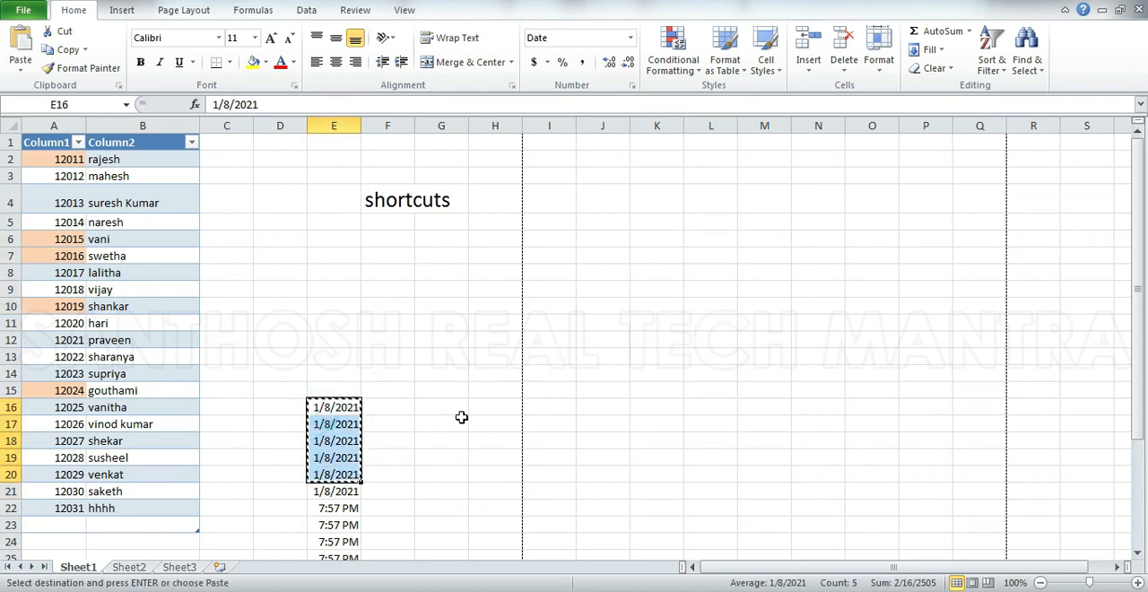
left_click(635, 275)
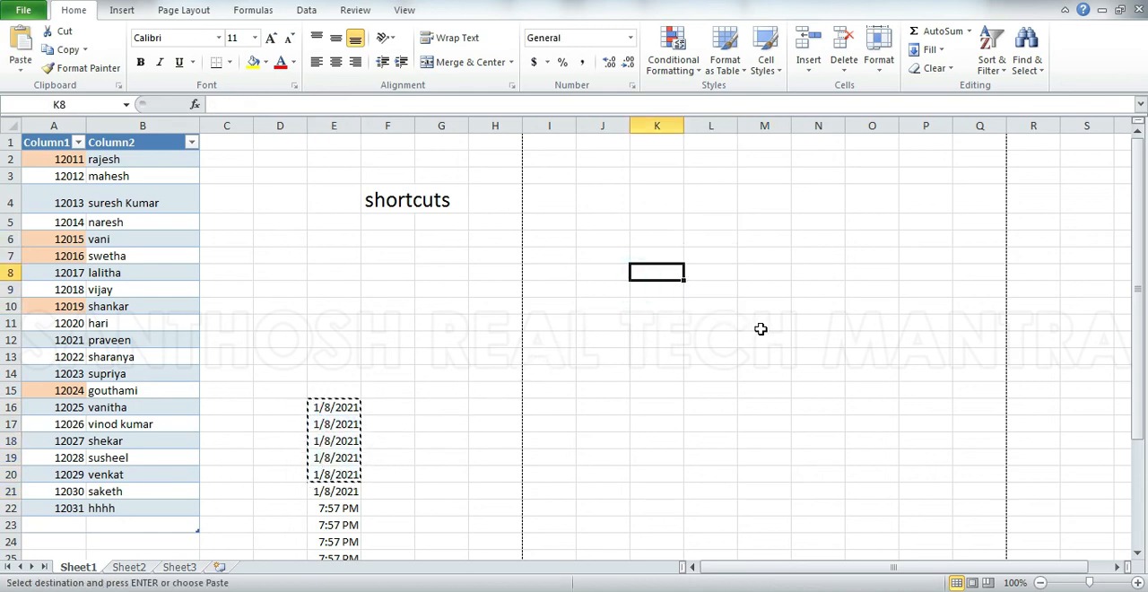
key("Return")
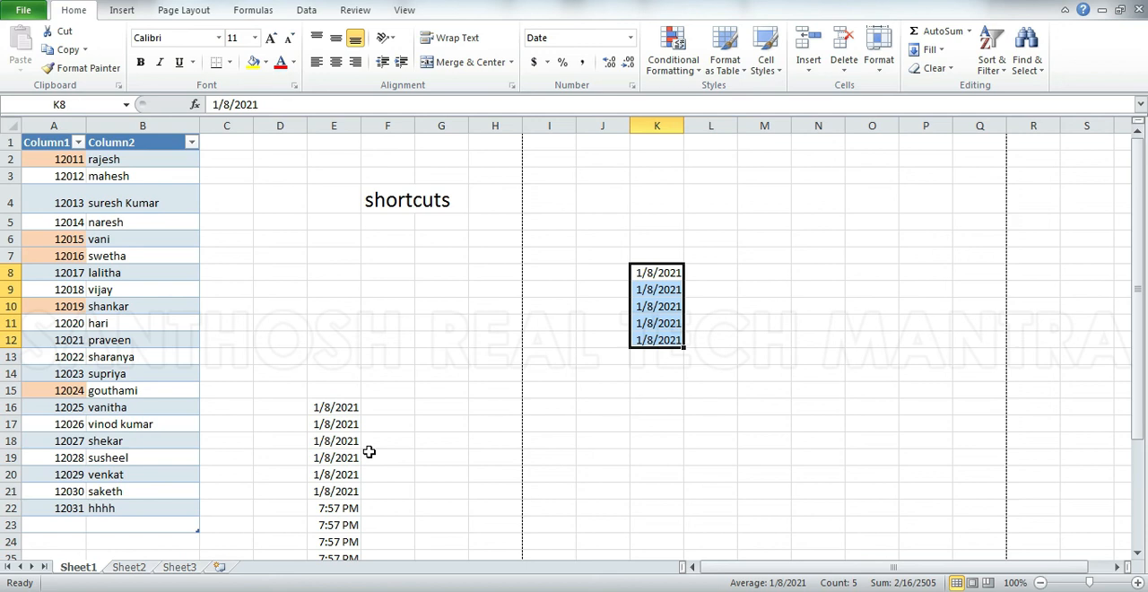
Cut the dates in E16:E21 and paste them starting at N8.
left_click_drag(335, 406, 328, 485)
key("ctrl+c")
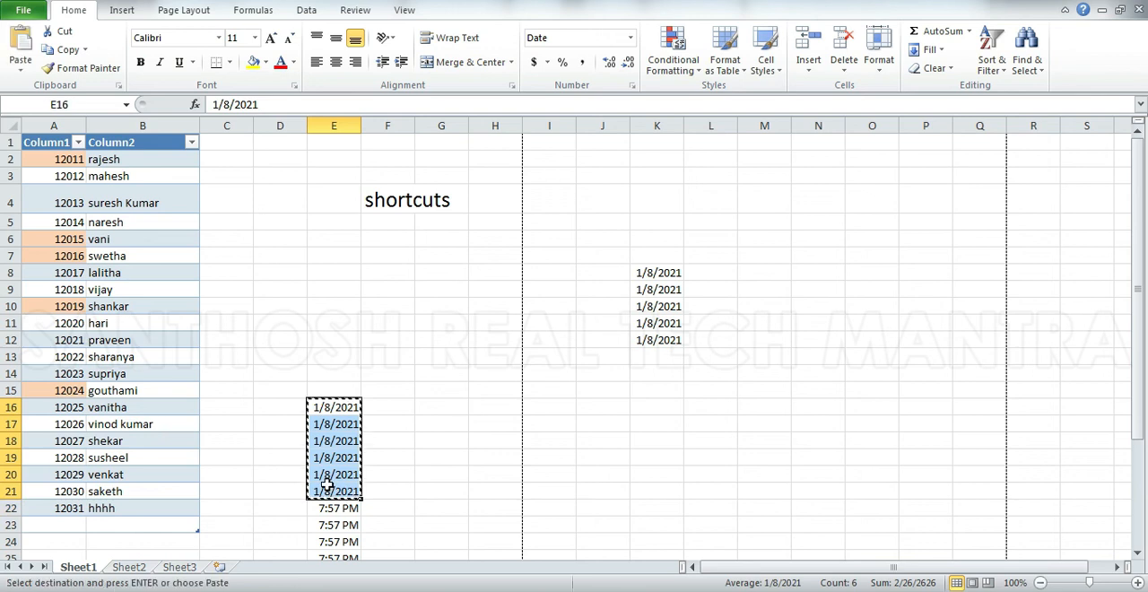
left_click(816, 267)
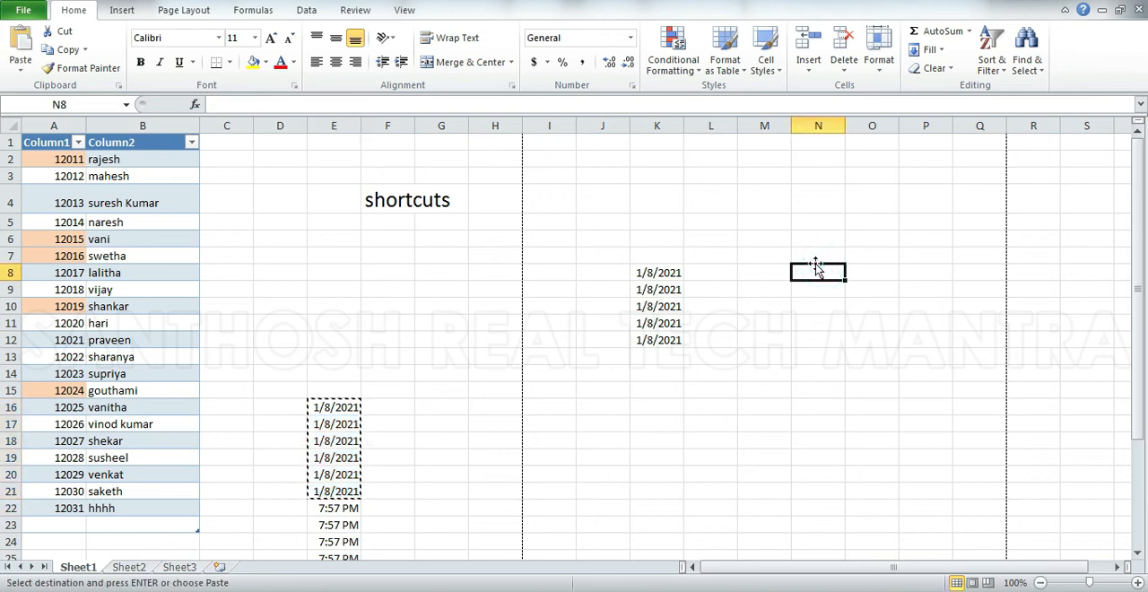
key("ctrl+v")
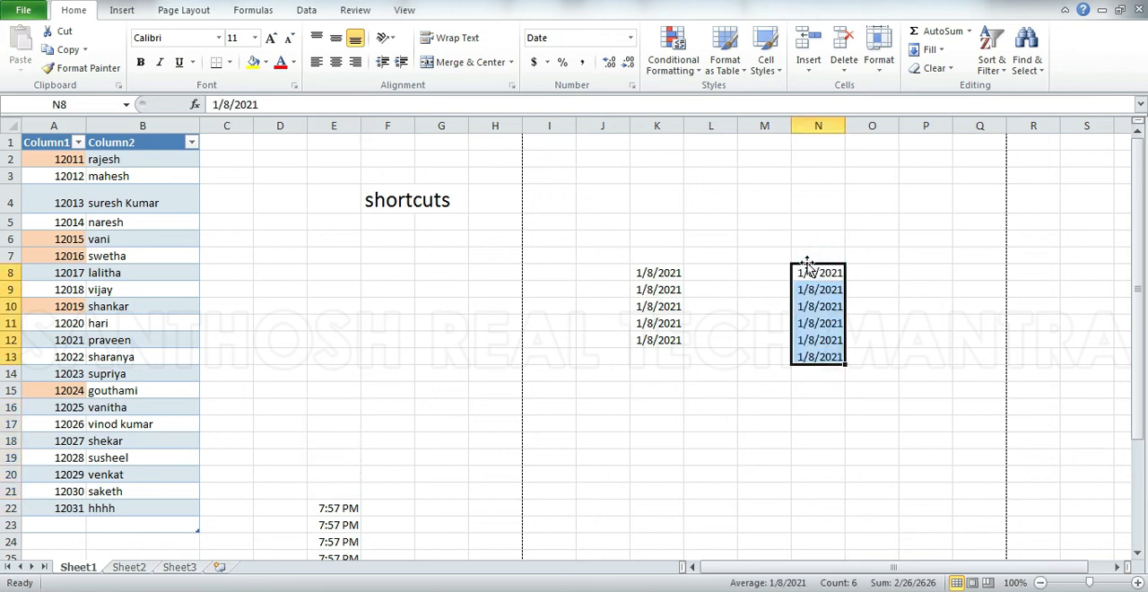